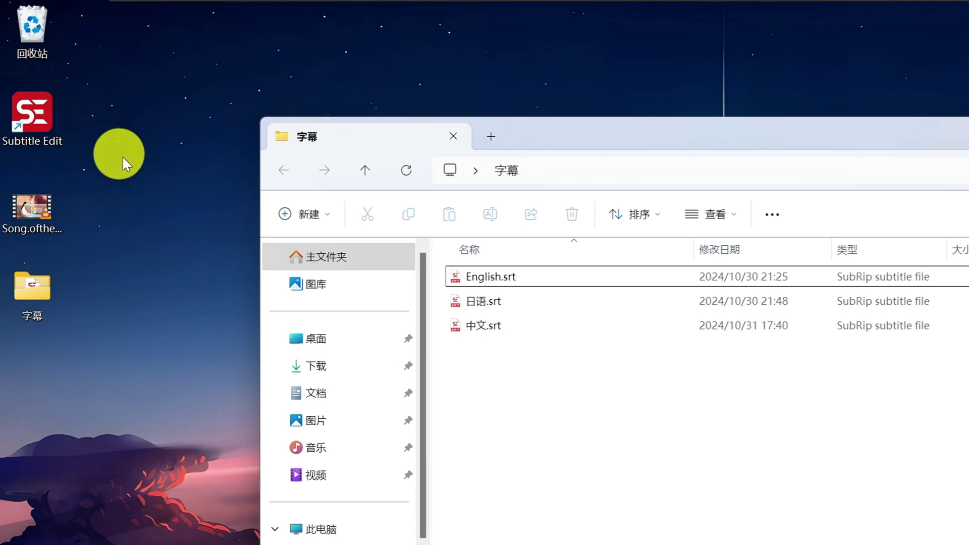
Look over the Chinese, Japanese and English subtitle files in the 字幕 folder.
click(555, 327)
click(580, 302)
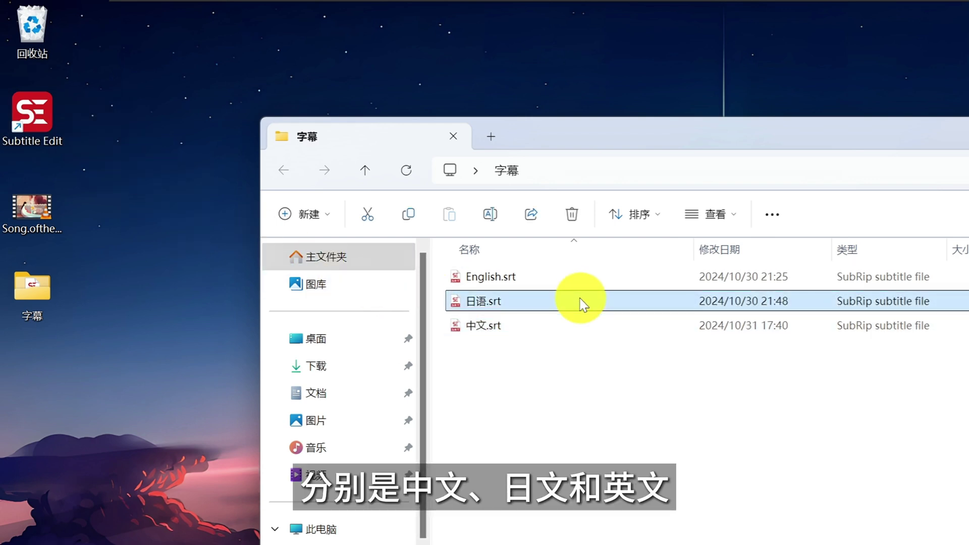
click(600, 278)
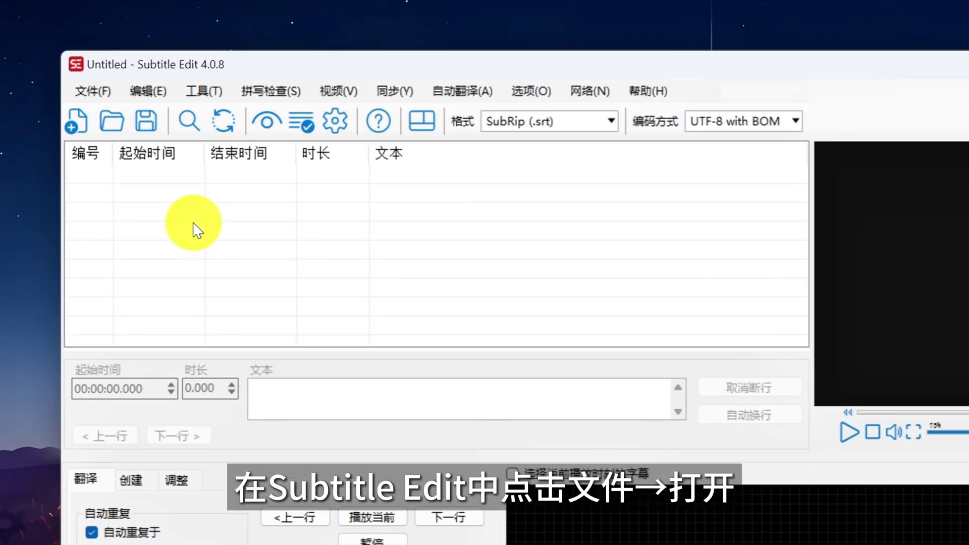
Open 中文.srt from the 字幕 folder in Subtitle Edit.
click(93, 91)
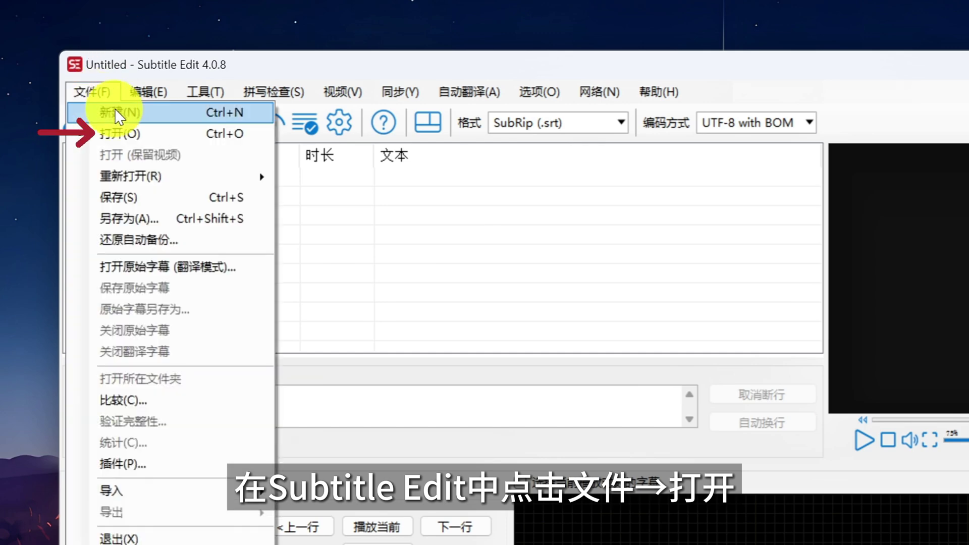
click(147, 134)
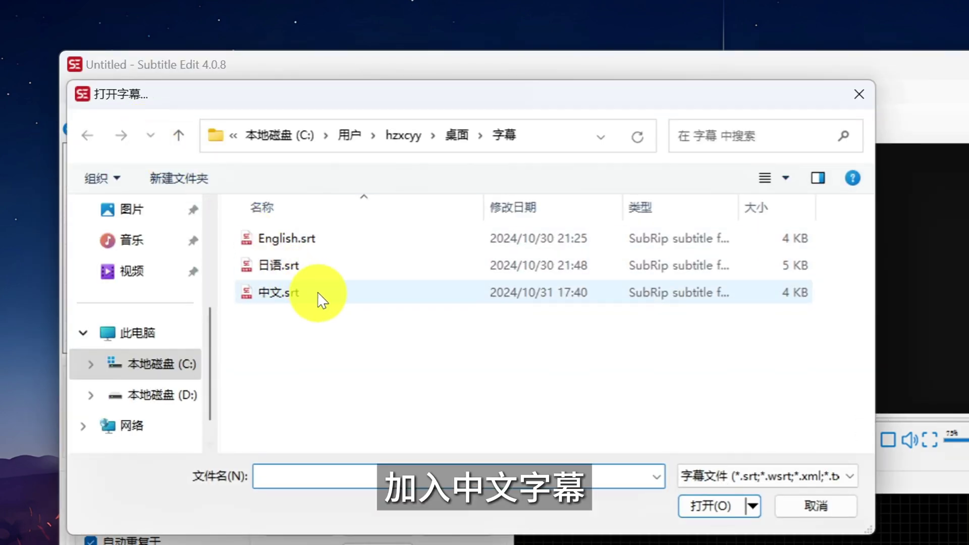
double_click(318, 294)
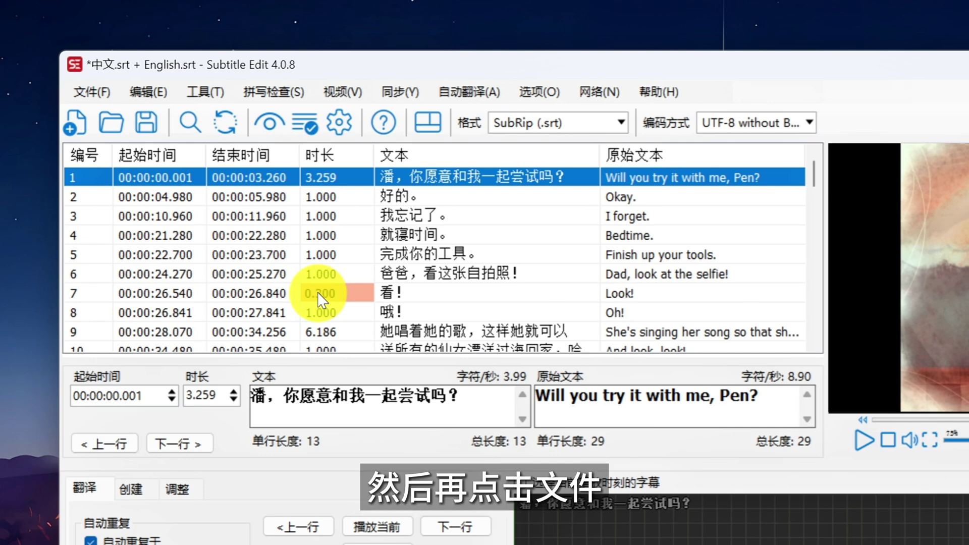
Load English.srt as the original subtitle in translation mode alongside the Chinese text.
click(107, 98)
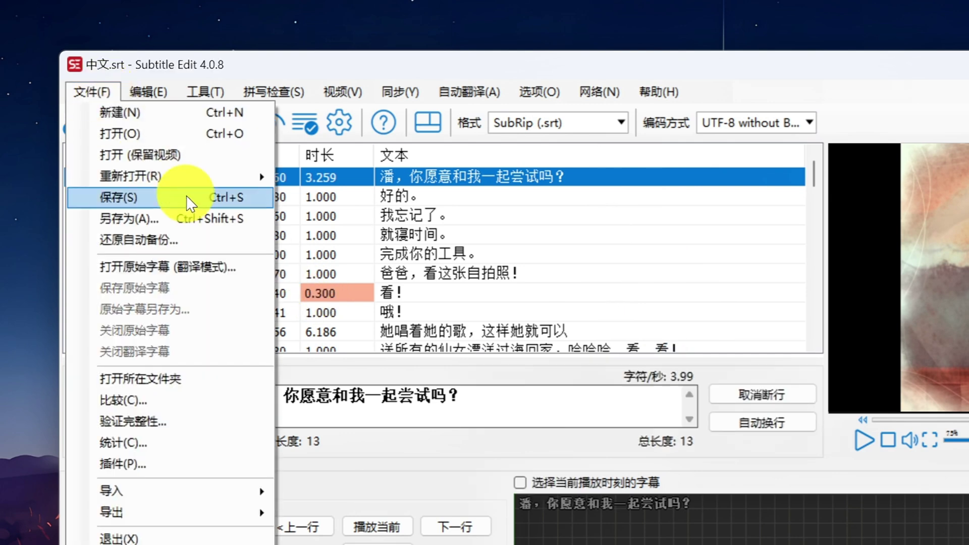
click(211, 265)
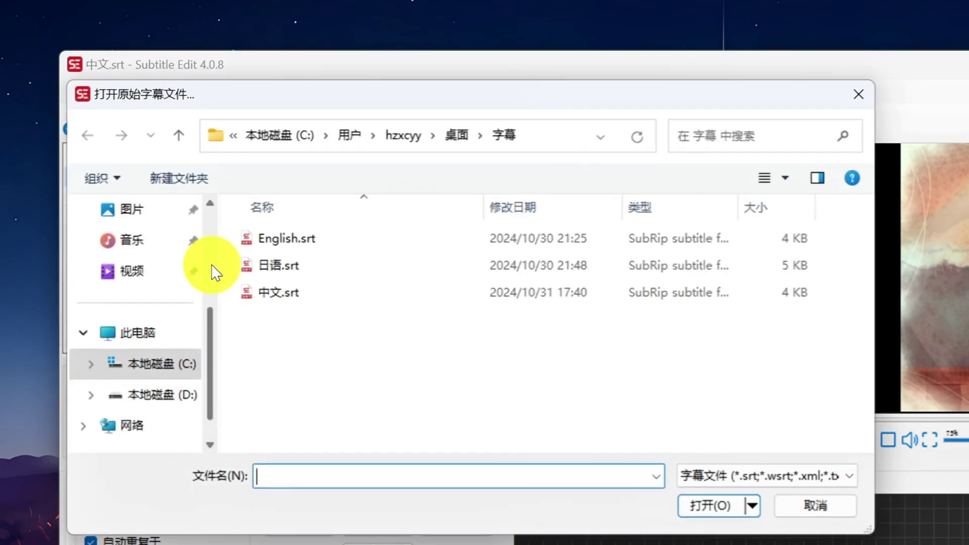
double_click(326, 247)
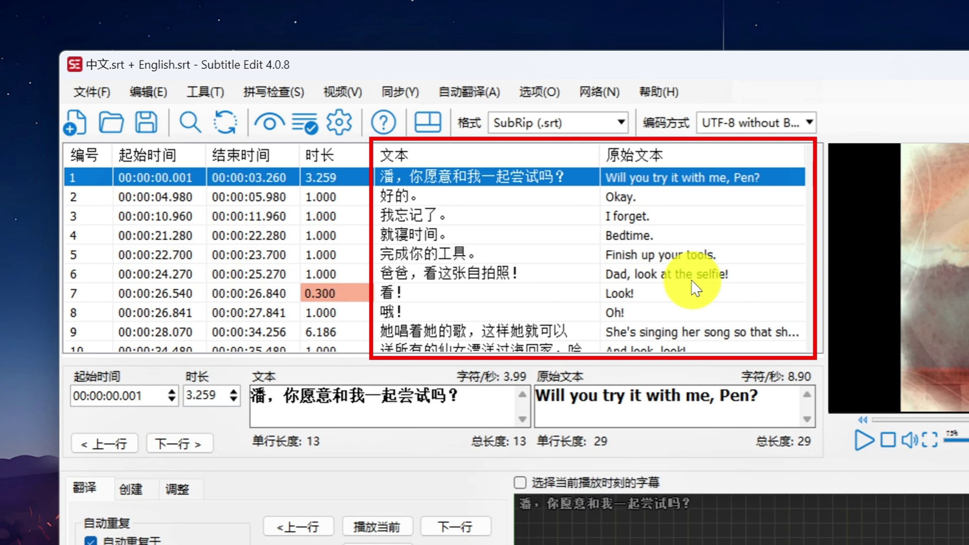
Look up the shortcut for 合并原文和翻译 in the settings and use it to merge the Chinese and English subtitles.
click(547, 84)
click(555, 107)
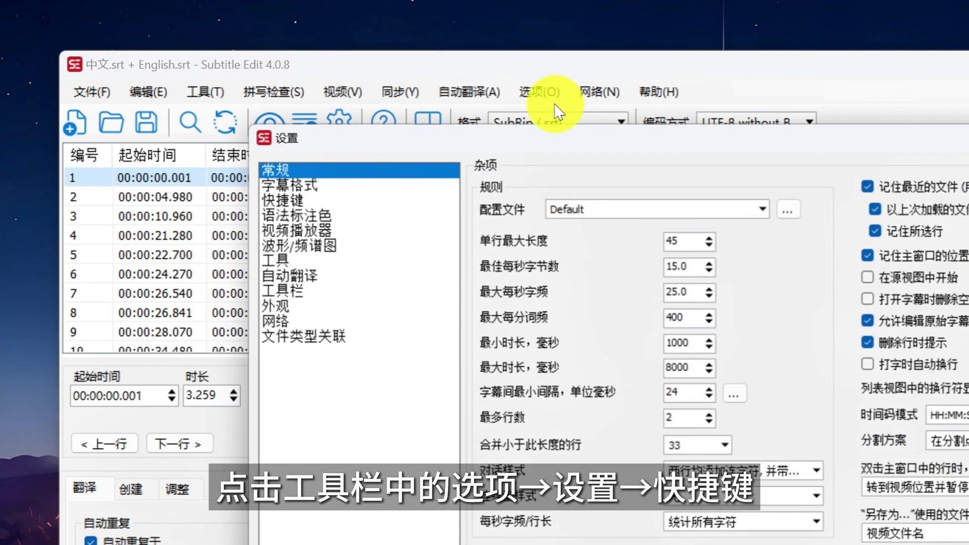
click(343, 200)
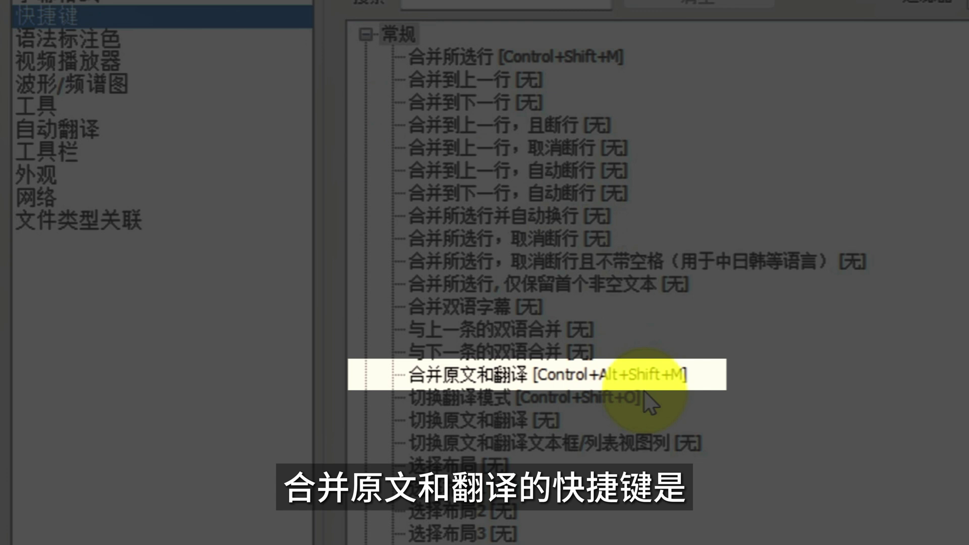
click(646, 386)
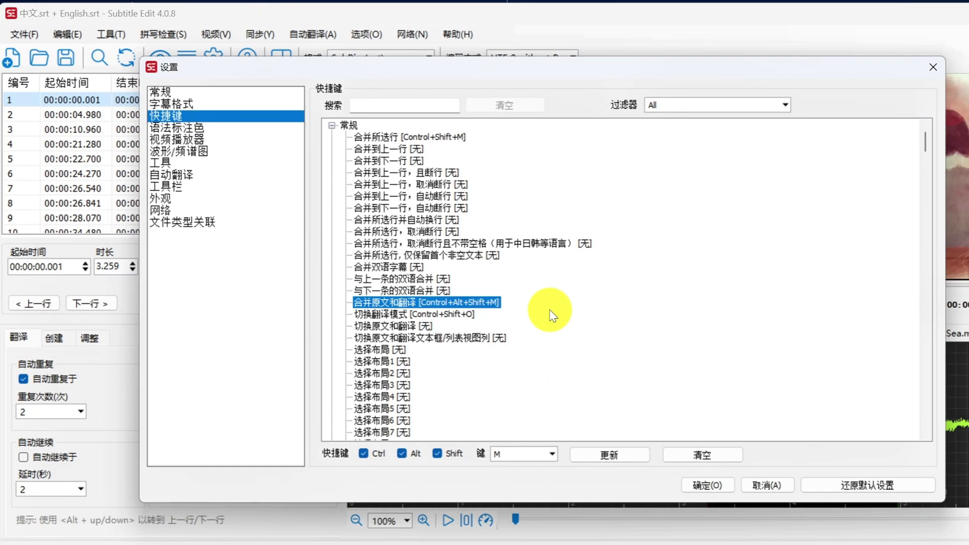
click(930, 60)
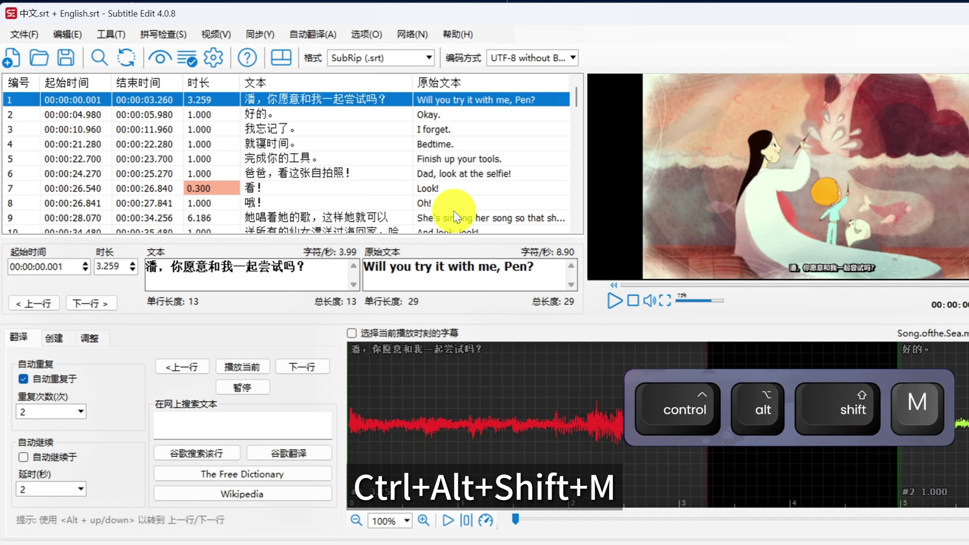
key(ctrl+alt+shift+m)
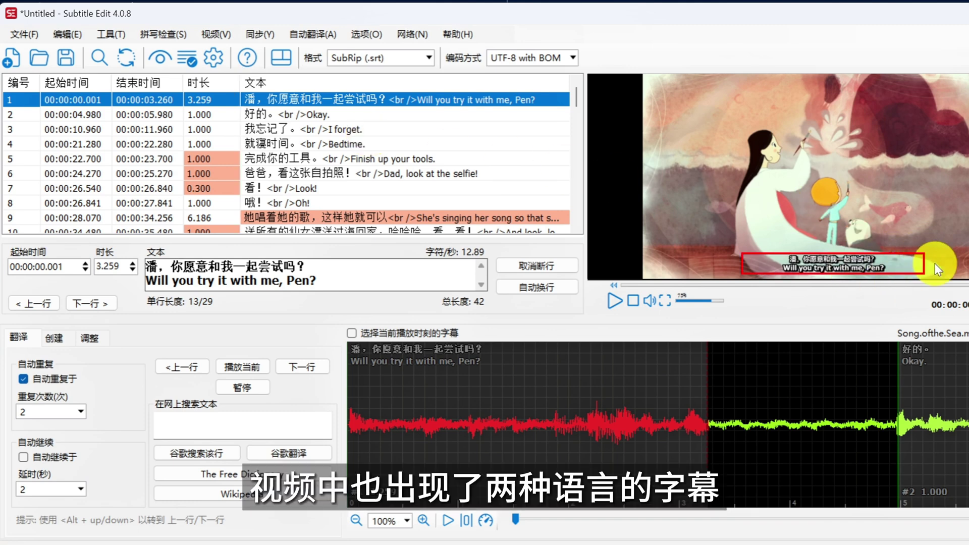
Load 日语.srt from the 字幕 folder as the original subtitle and merge it into the Chinese-English lines.
key(super+e)
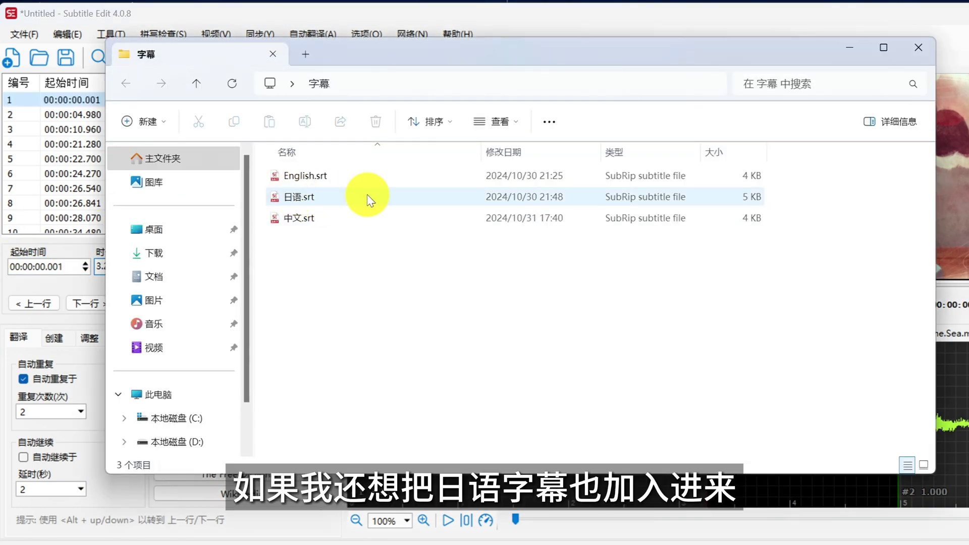
click(922, 50)
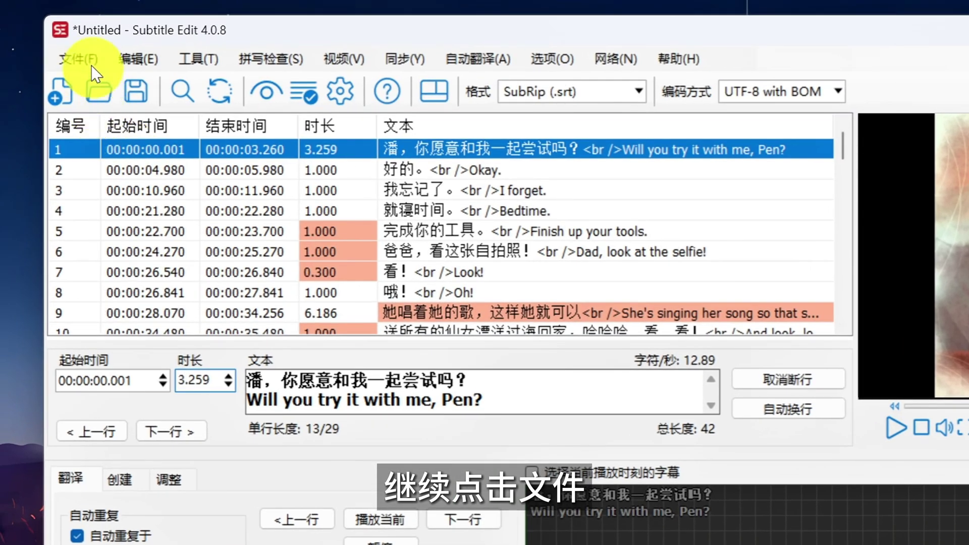
click(24, 33)
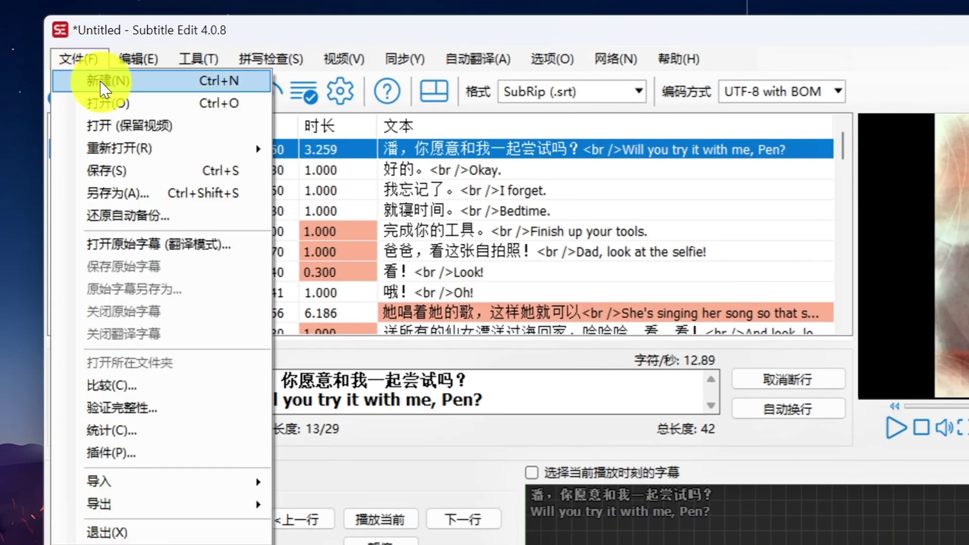
click(192, 242)
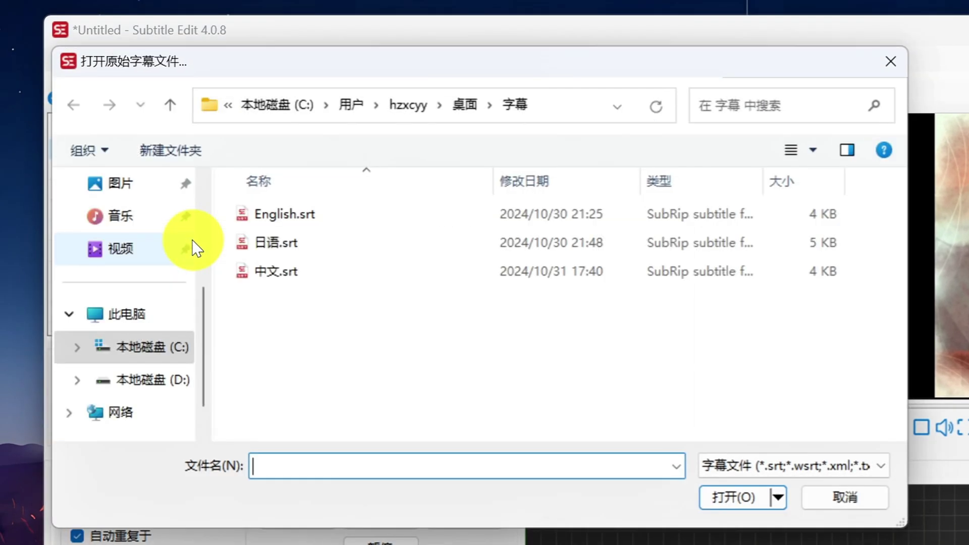
click(312, 247)
double_click(310, 244)
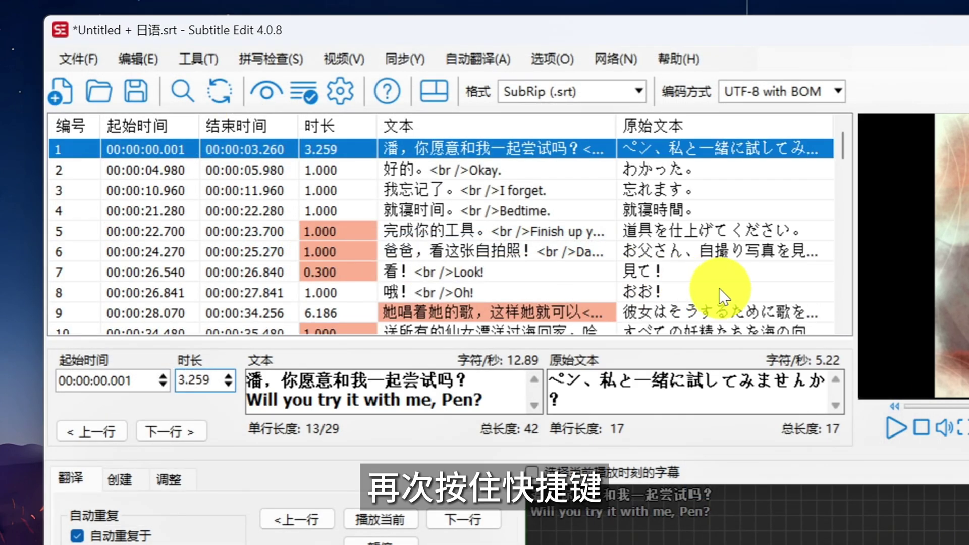
key(ctrl+alt+shift+m)
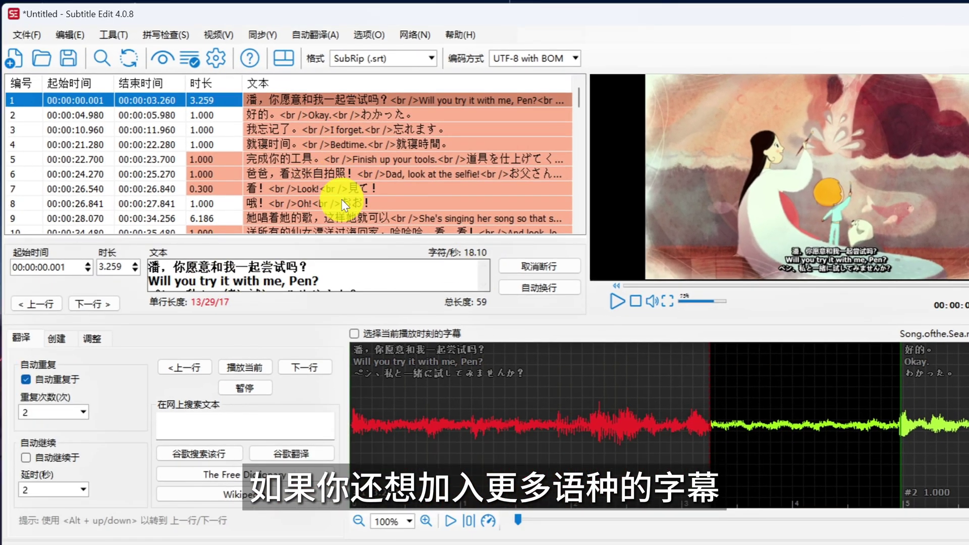
click(344, 203)
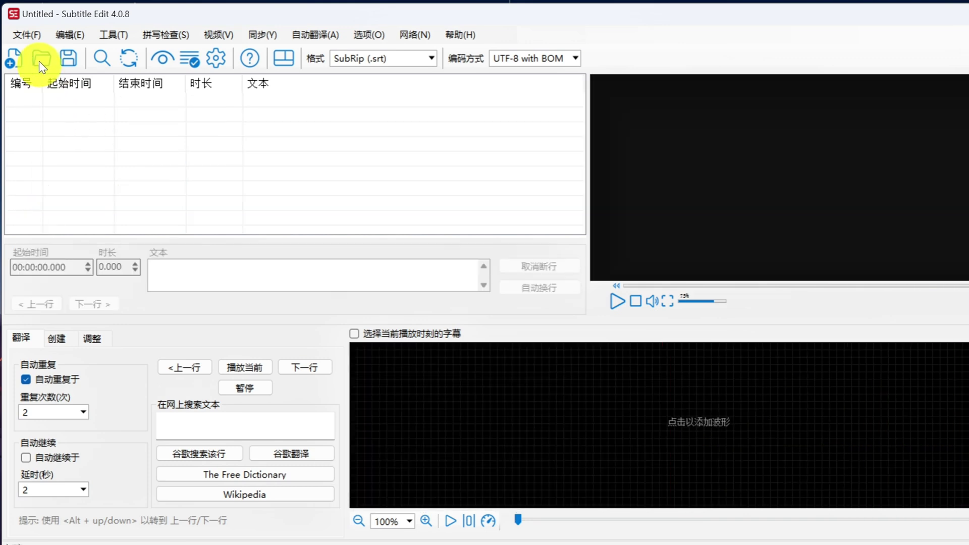
Open 中文.srt in the empty project to start a merge with a different language order.
click(26, 34)
click(46, 62)
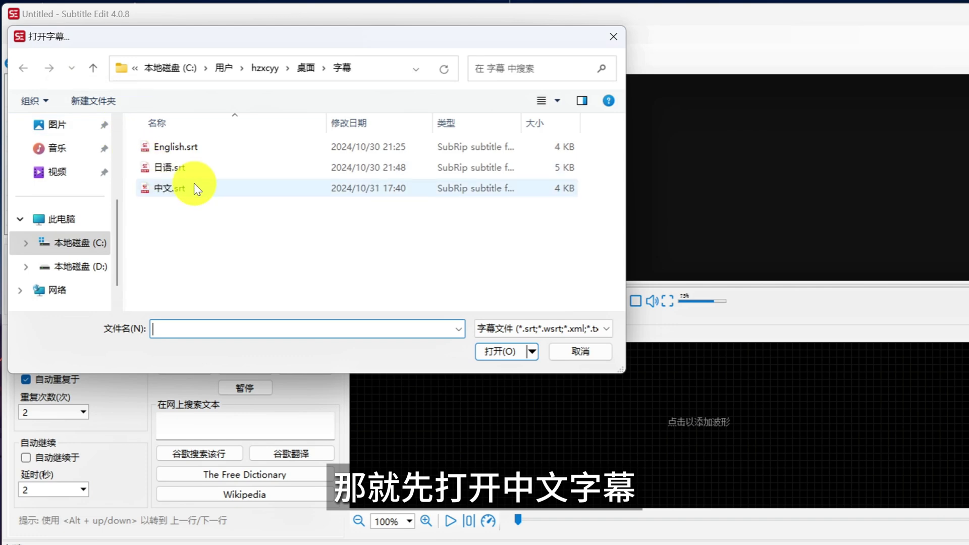
double_click(194, 185)
Load 日语.srt as the original subtitle and merge it with the Chinese lines.
click(26, 35)
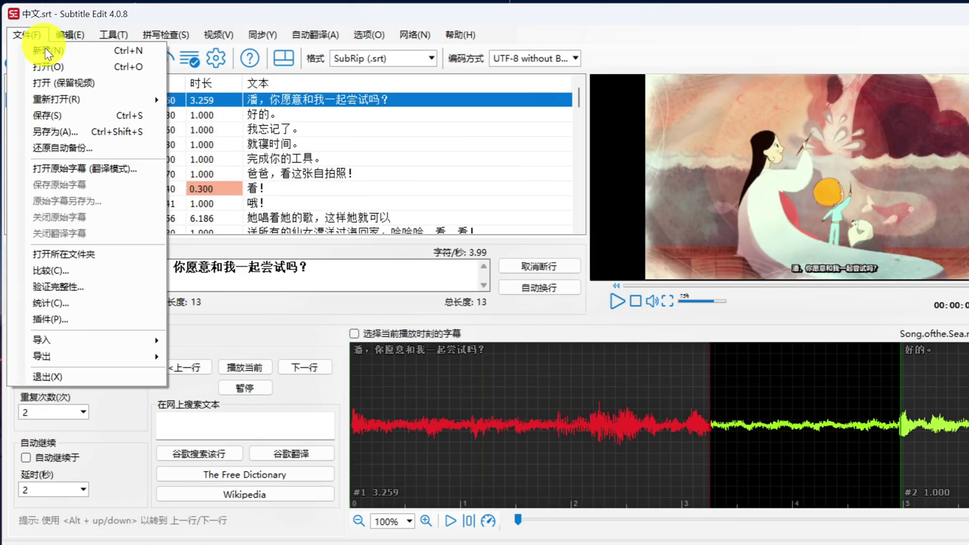
click(117, 166)
double_click(197, 170)
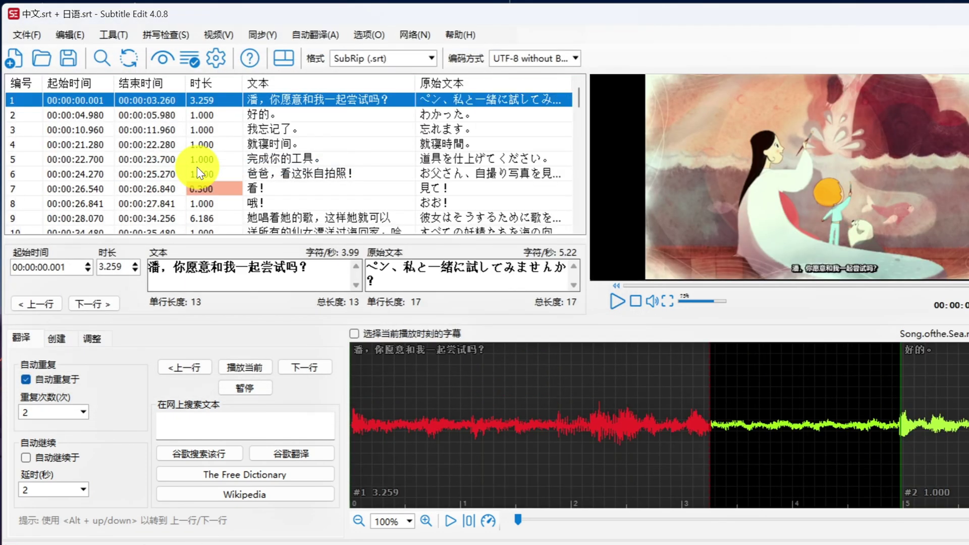
key(ctrl+alt+shift+m)
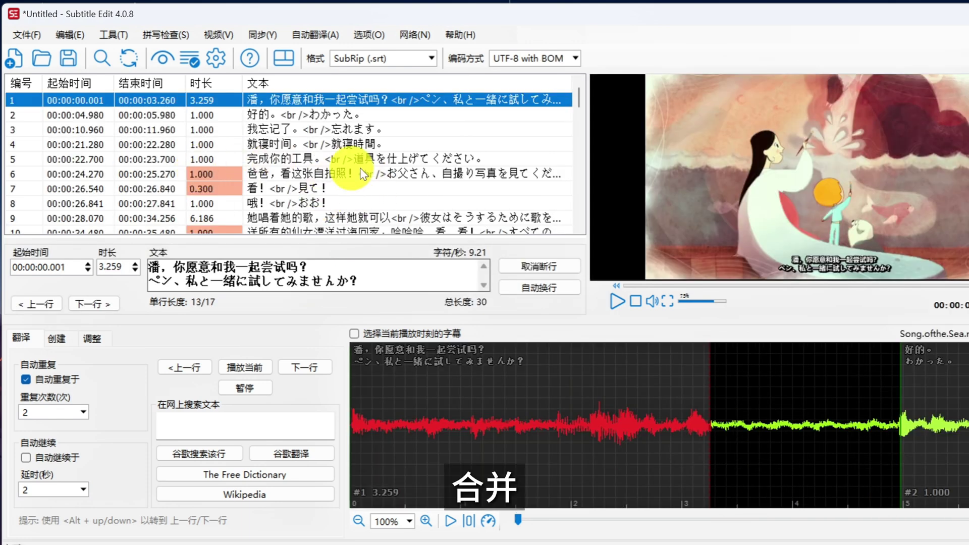
Load English.srt as the original subtitle and merge it into the Chinese-Japanese lines.
click(26, 36)
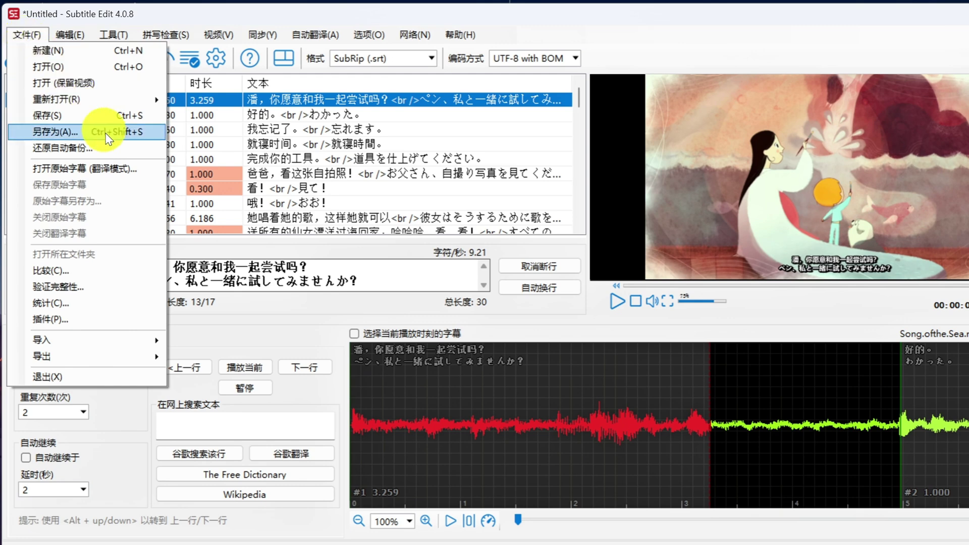
click(104, 167)
double_click(202, 145)
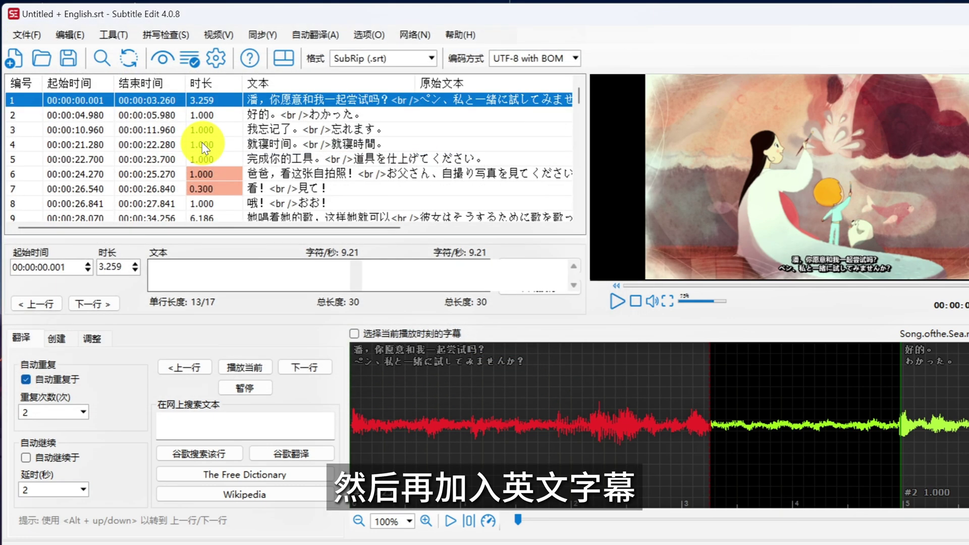
key(ctrl+alt+shift+m)
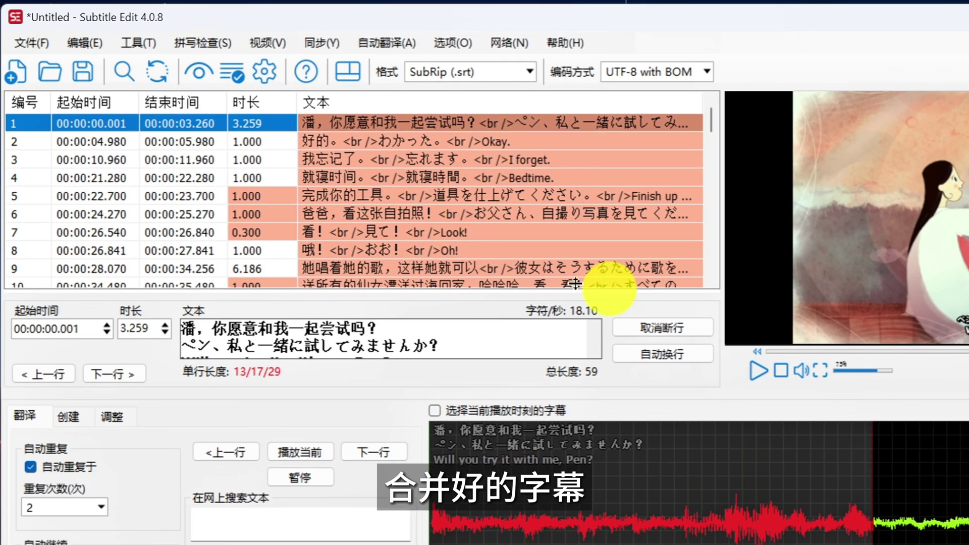
Save the merged three-language subtitles to the desktop in SubRip format as 合并字幕1.
click(22, 39)
click(57, 142)
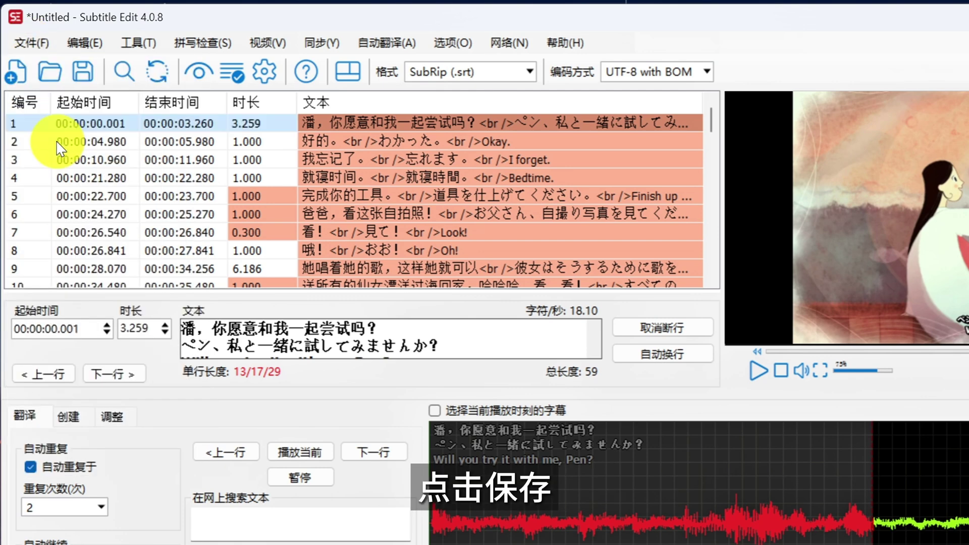
click(74, 214)
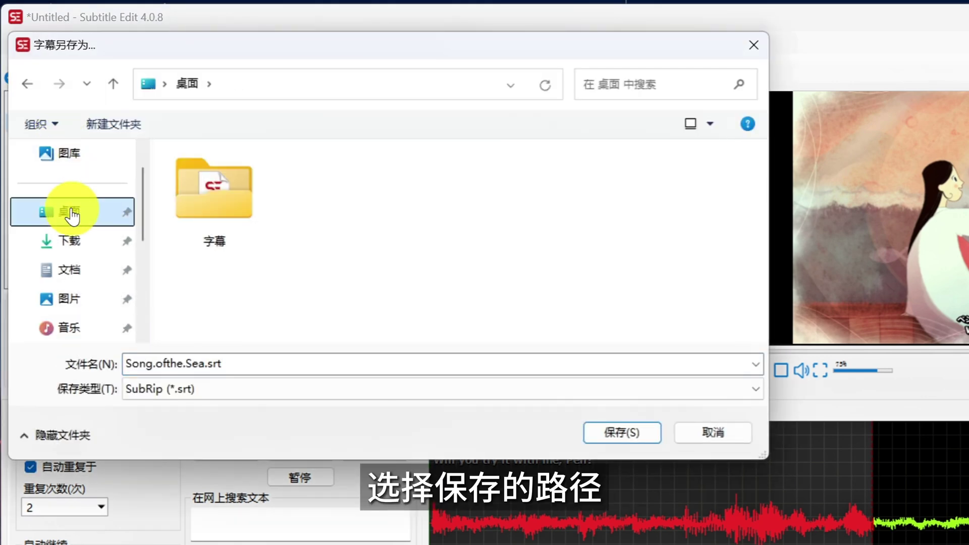
click(219, 359)
key(ctrl+a)
key(BackSpace)
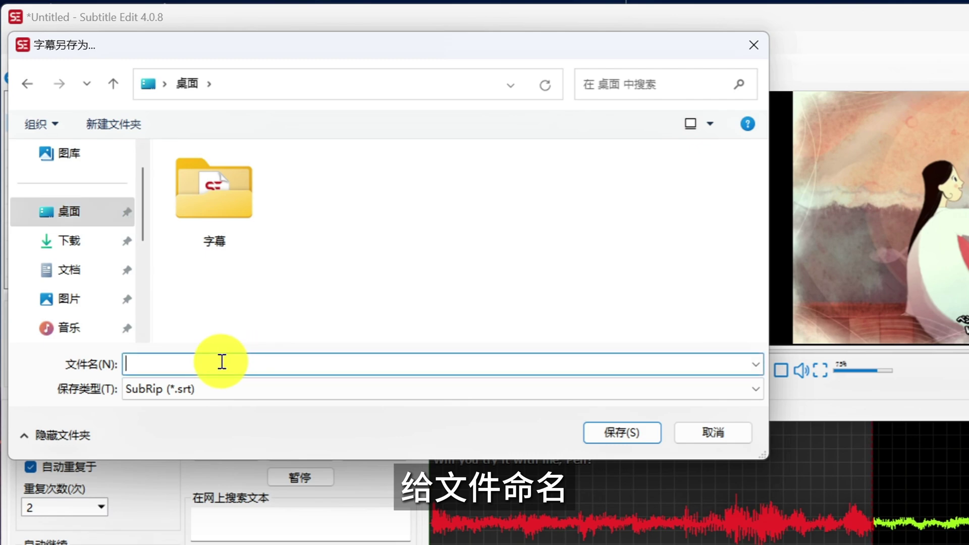
text(hebing)
key(space)
text(zimu)
key(space)
text(1)
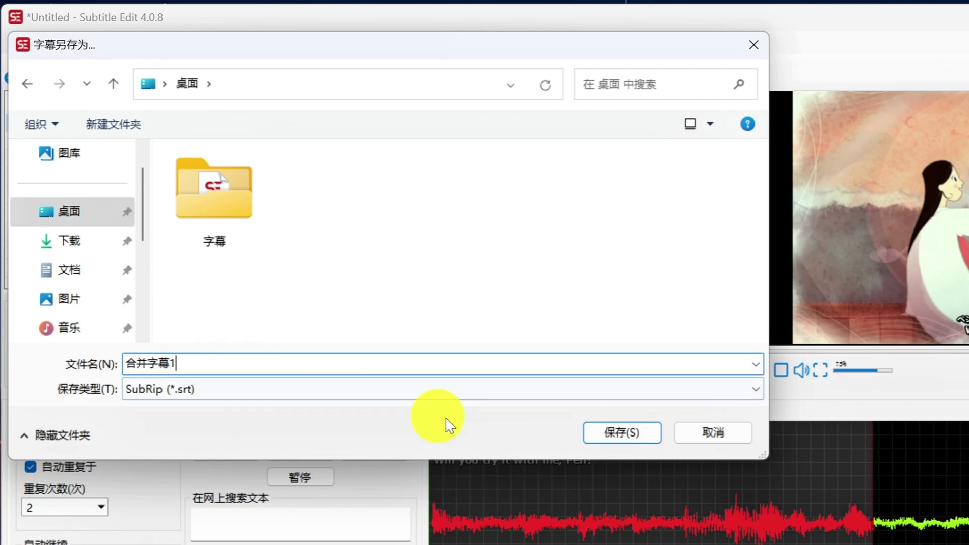
click(641, 433)
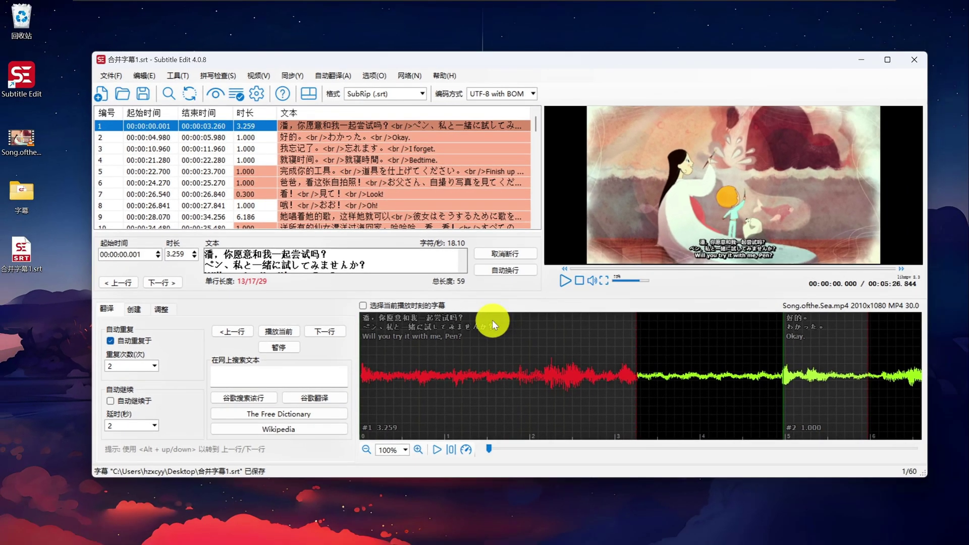
Close Subtitle Edit and play Song.ofthe.Sea.mp4 in VLC media player with 合并字幕1.srt added as its subtitle.
click(911, 59)
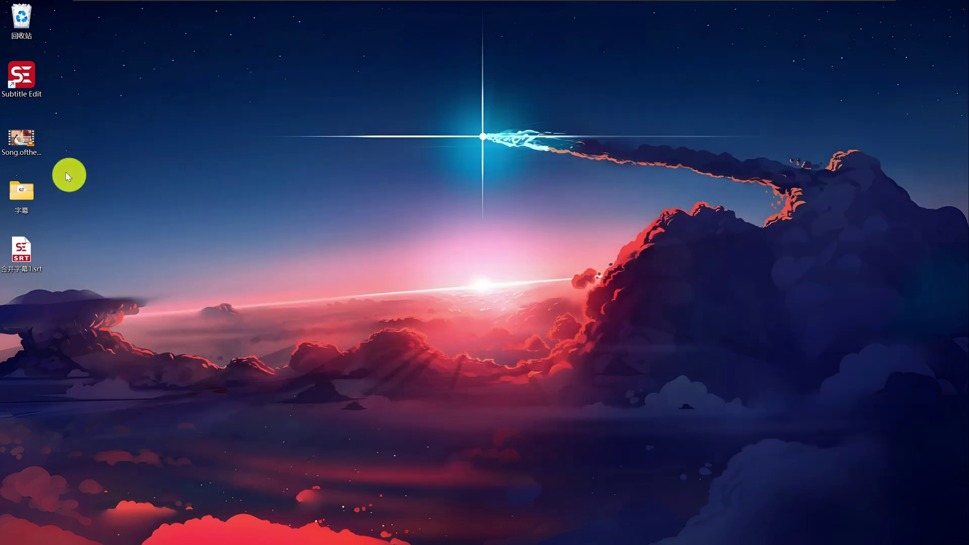
double_click(27, 138)
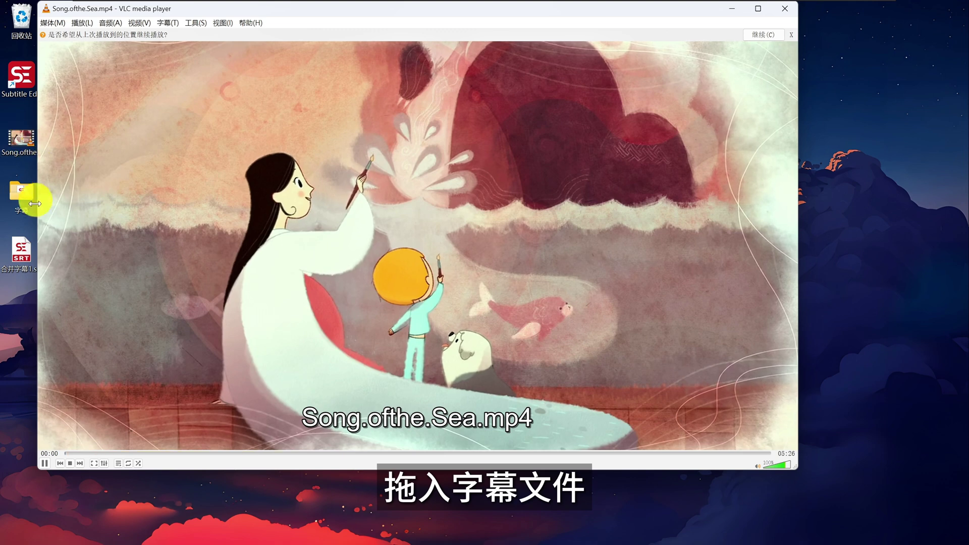
drag(23, 252, 389, 309)
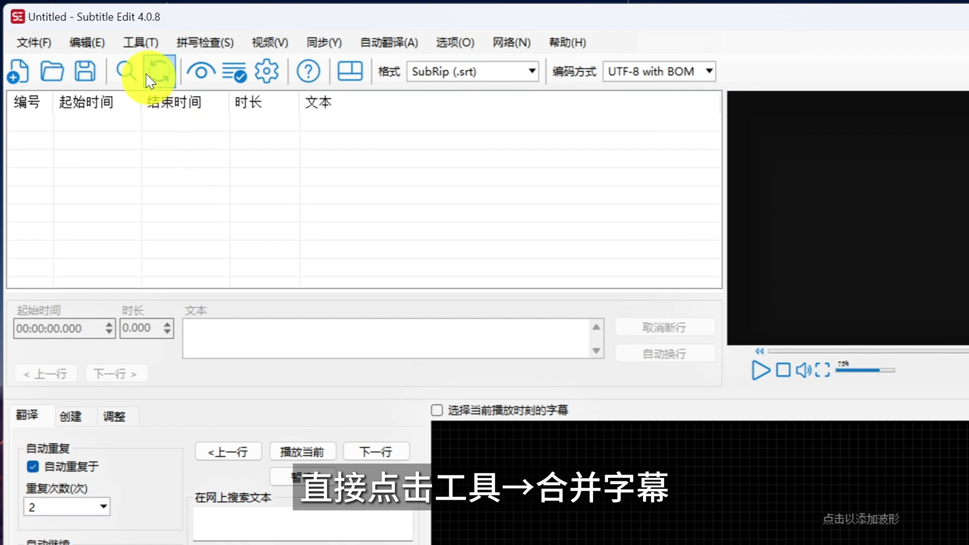
Start joining subtitle files and add English.srt and 中文.srt from the 字幕 folder to the join list.
click(134, 45)
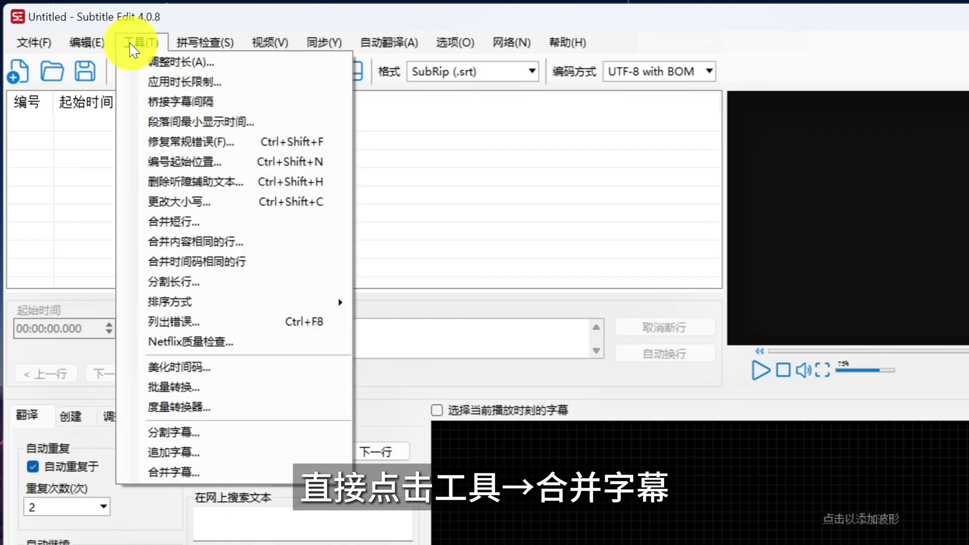
click(241, 472)
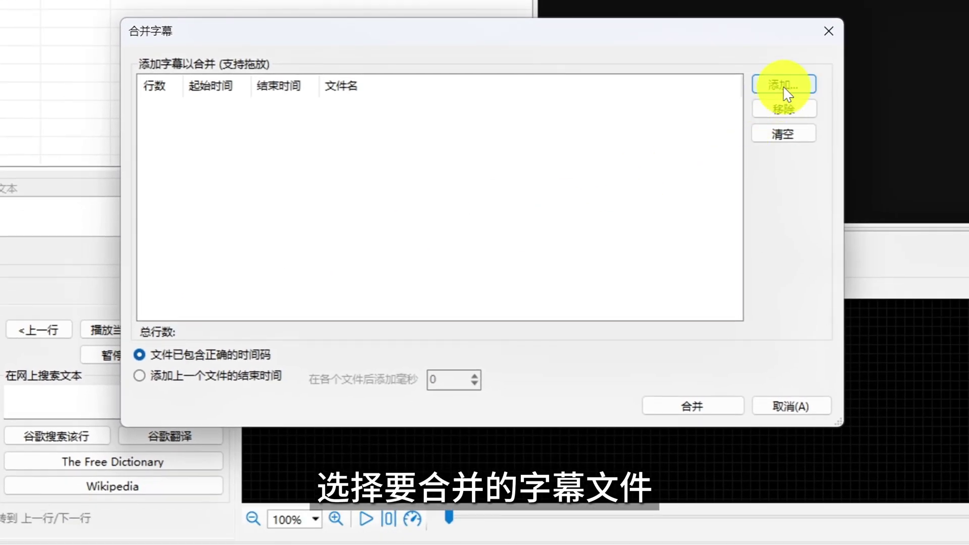
click(956, 210)
double_click(329, 199)
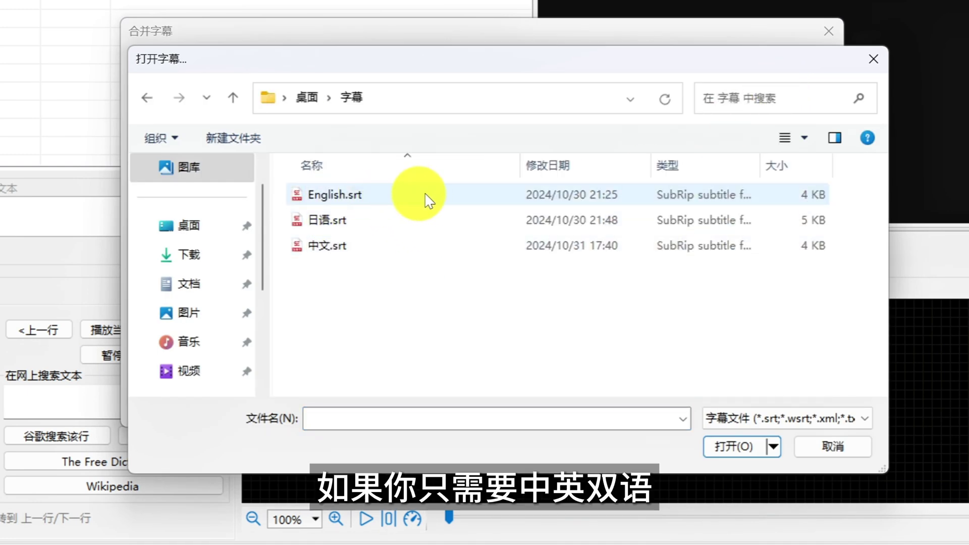
key(ctrl)
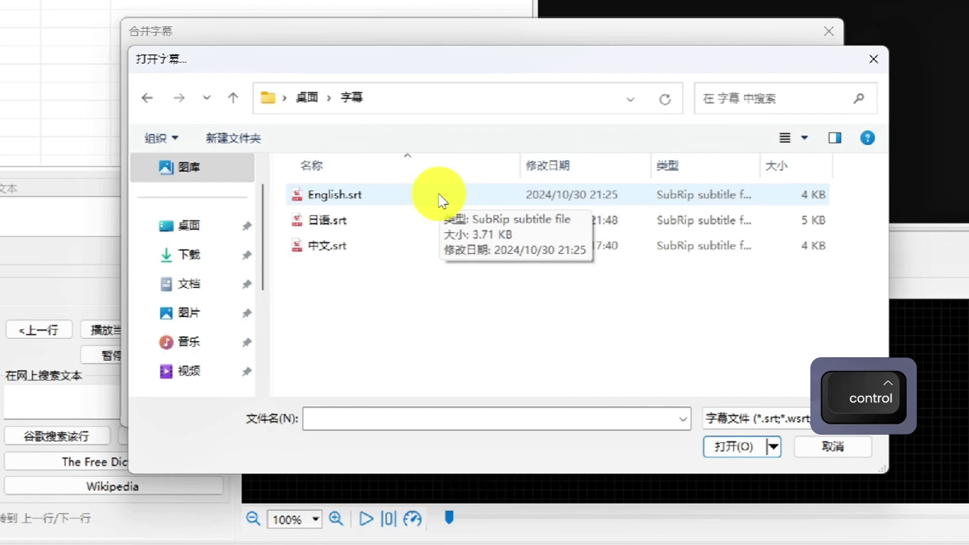
ctrl+click(411, 197)
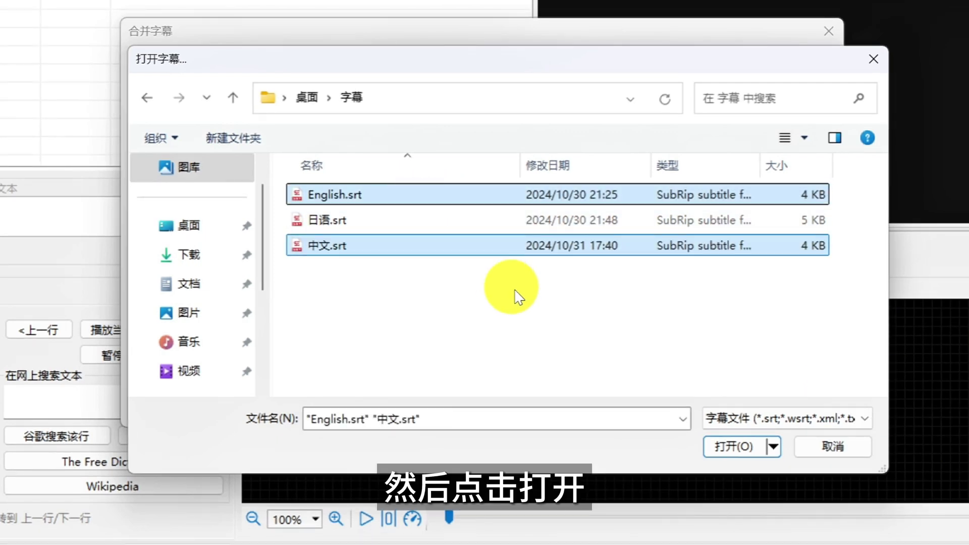
click(729, 447)
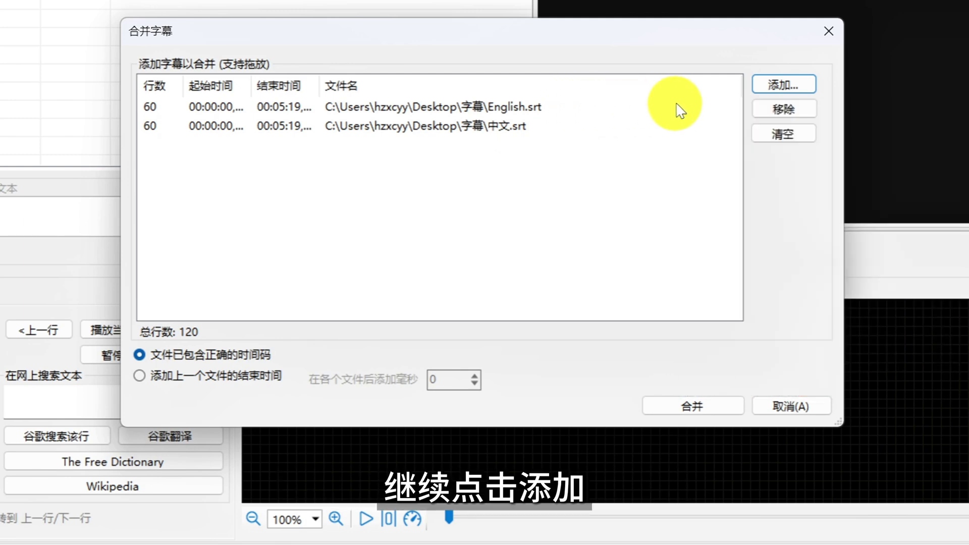
Add 日语.srt to the join list after 中文.srt and merge the three subtitle files.
click(779, 89)
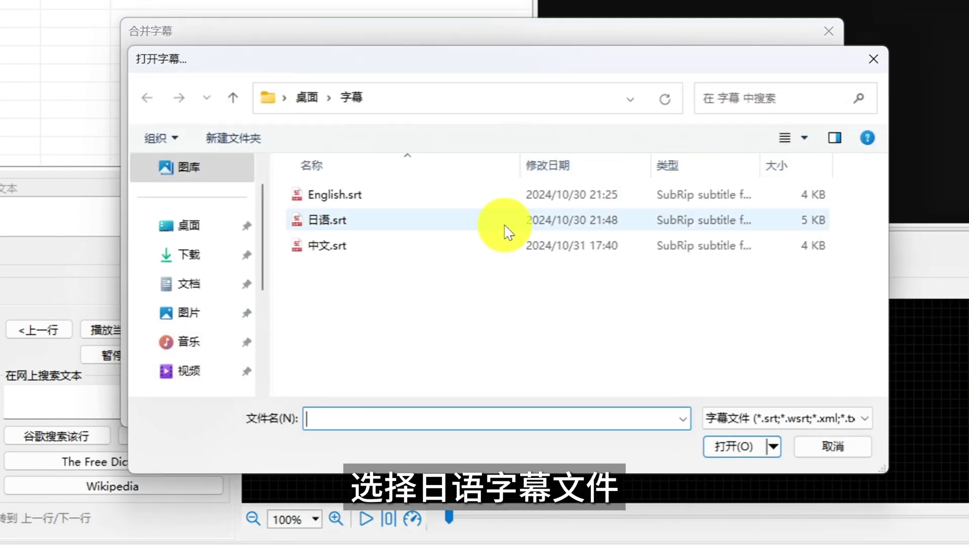
double_click(387, 231)
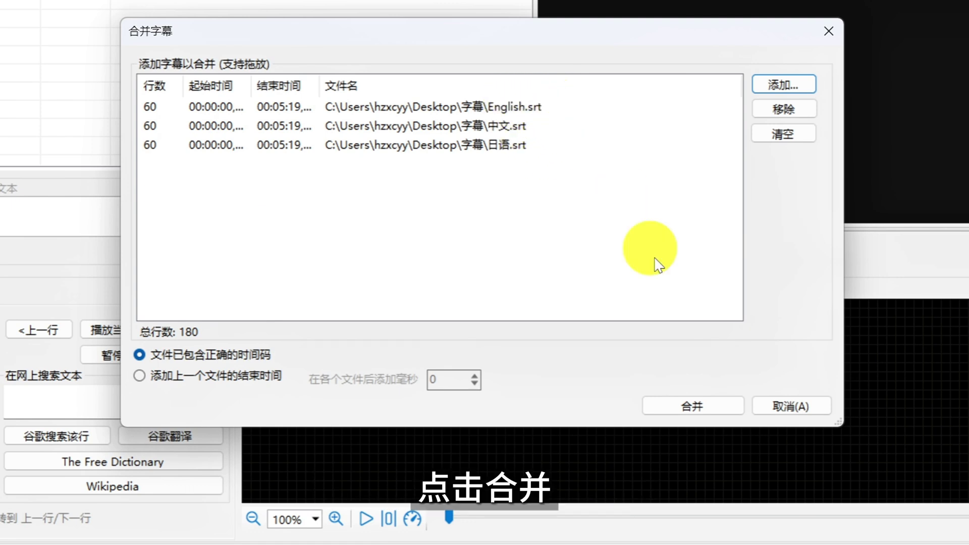
click(694, 403)
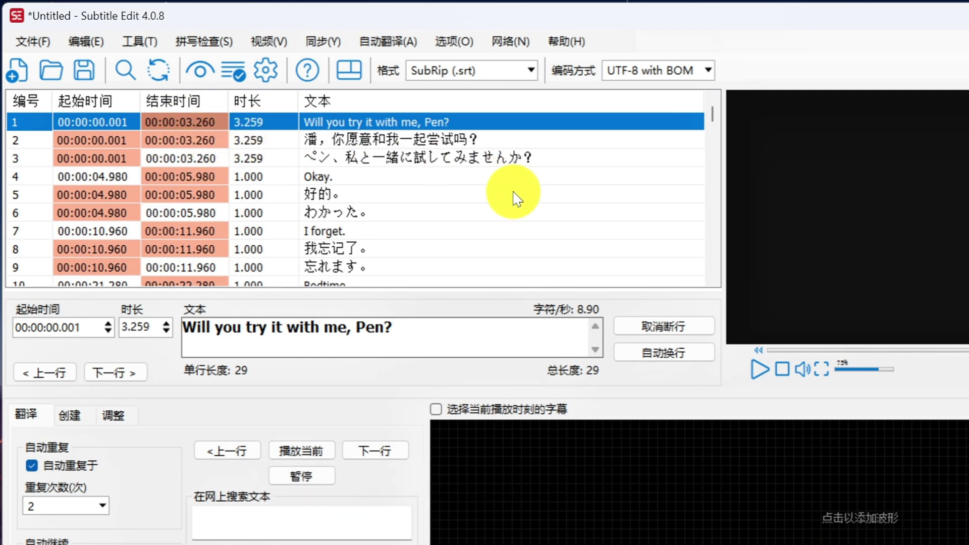
Open Song.ofthe.Sea.mp4 from the desktop as the video and preview the merged subtitles in full screen.
click(269, 42)
click(298, 59)
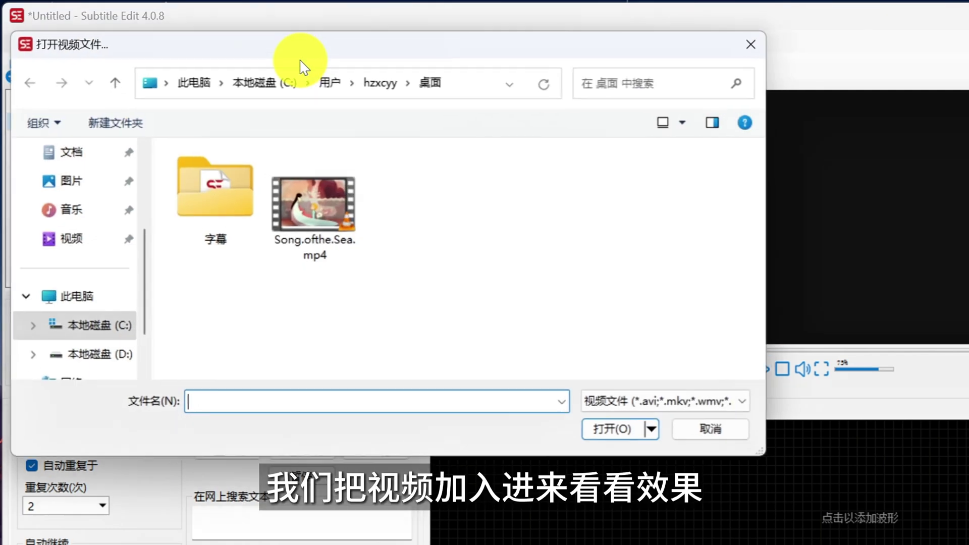
double_click(302, 192)
click(821, 369)
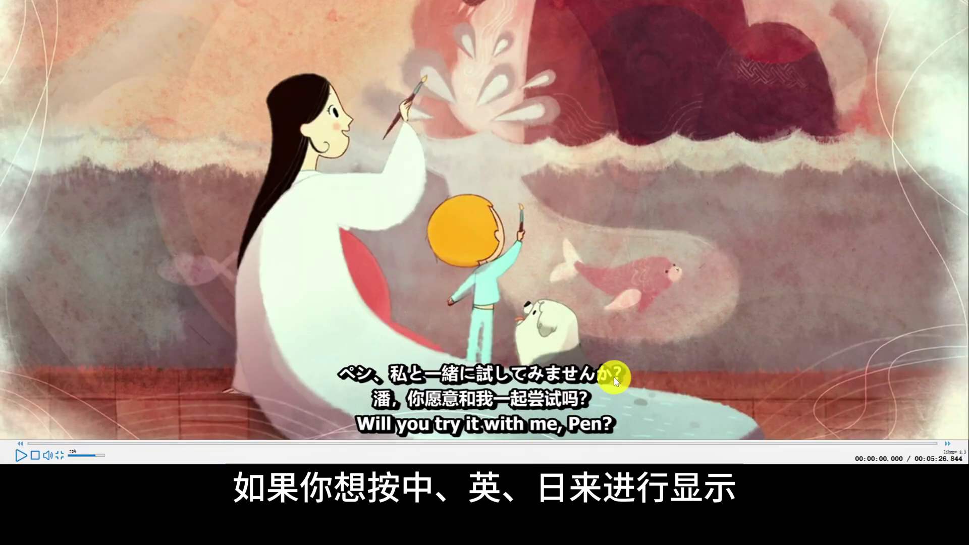
Leave the full-screen preview and start a new empty subtitle, discarding the unsaved merge.
key(Escape)
click(30, 39)
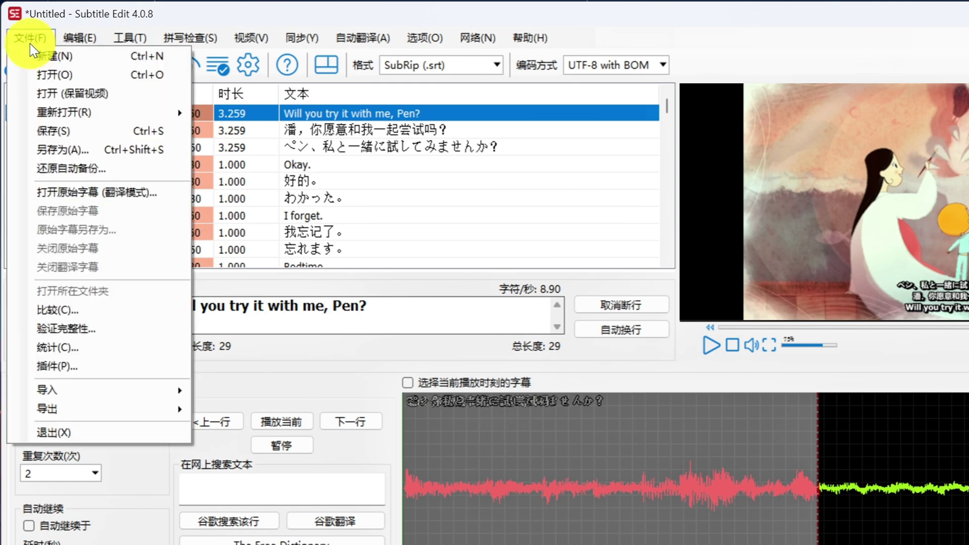
click(31, 56)
click(637, 377)
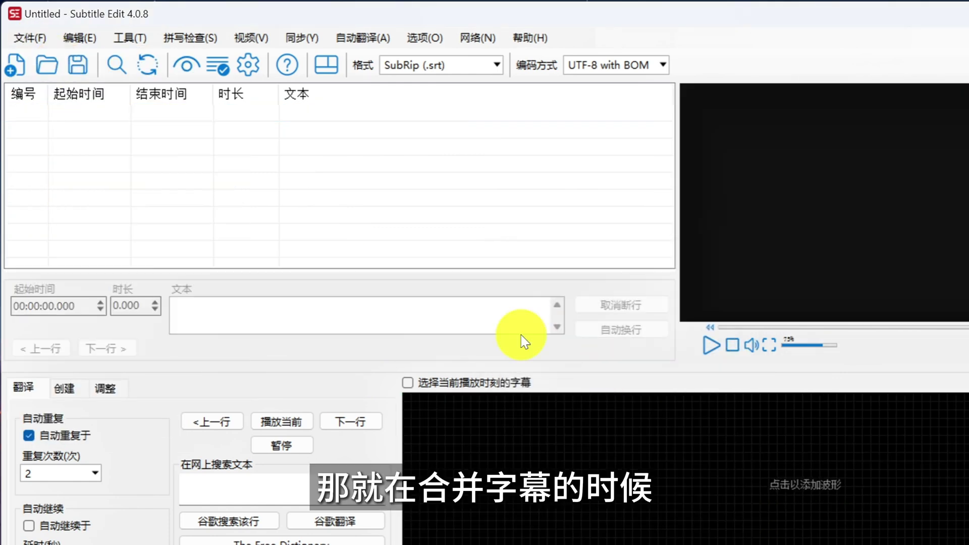
Start joining subtitle files and add 日语.srt first, followed by English.srt.
click(133, 45)
click(224, 440)
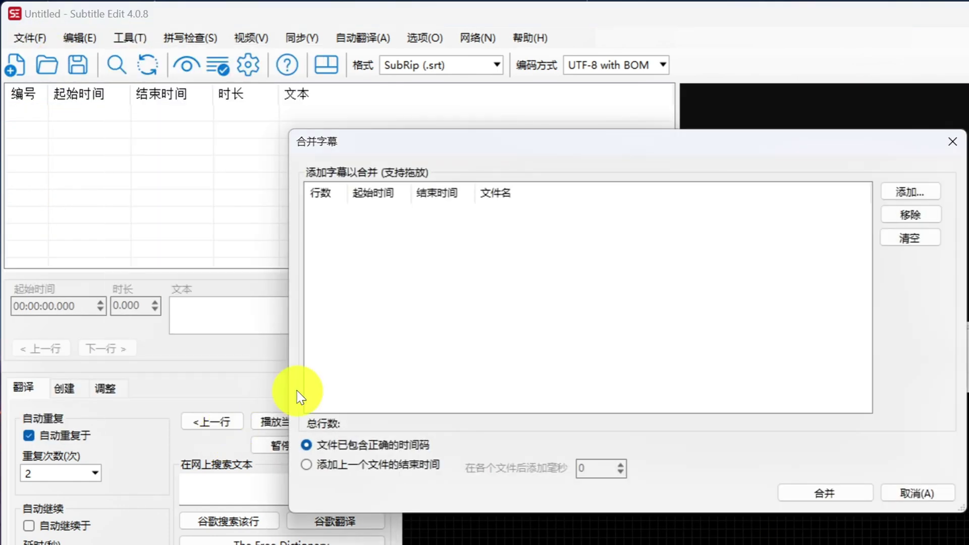
click(910, 192)
double_click(553, 318)
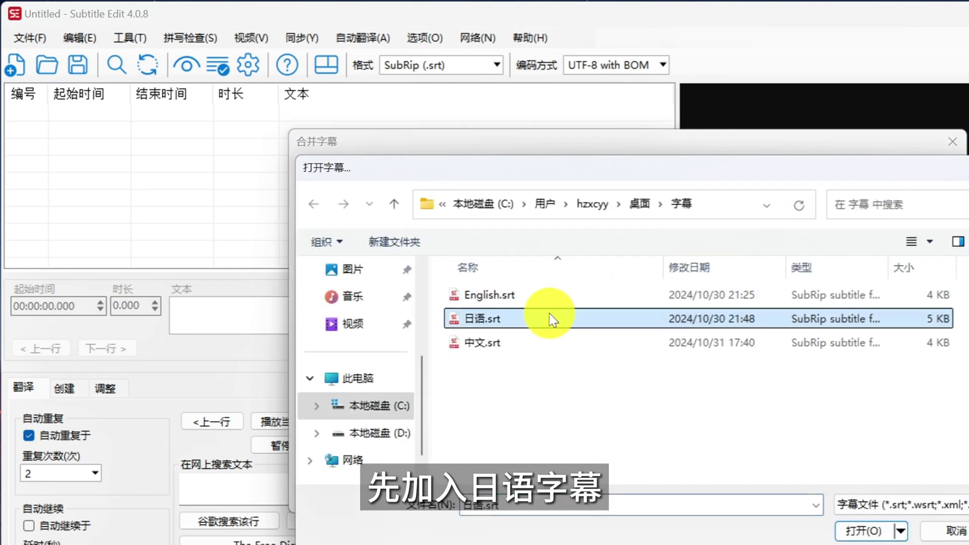
click(913, 194)
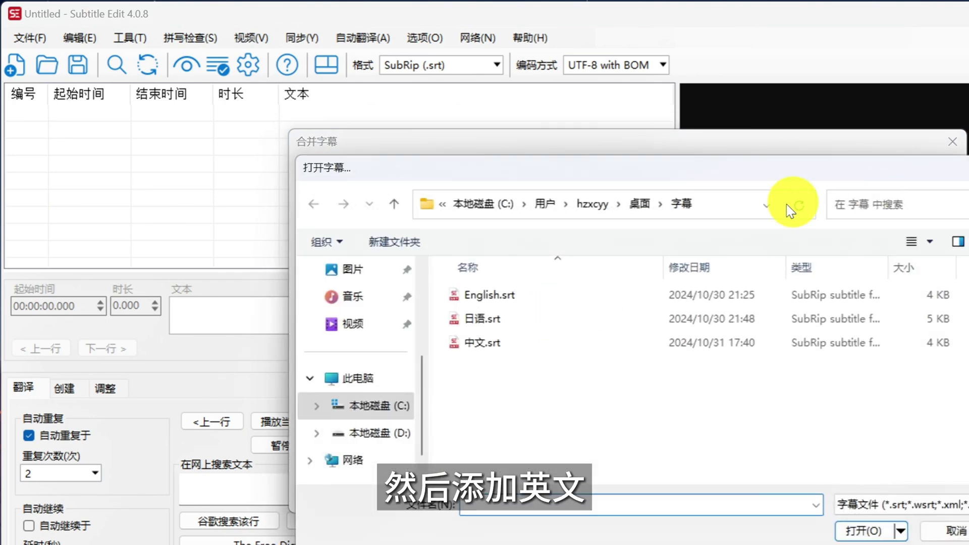
click(568, 298)
double_click(568, 297)
Add 中文.srt as the last file in the join list and merge all three subtitles.
click(910, 193)
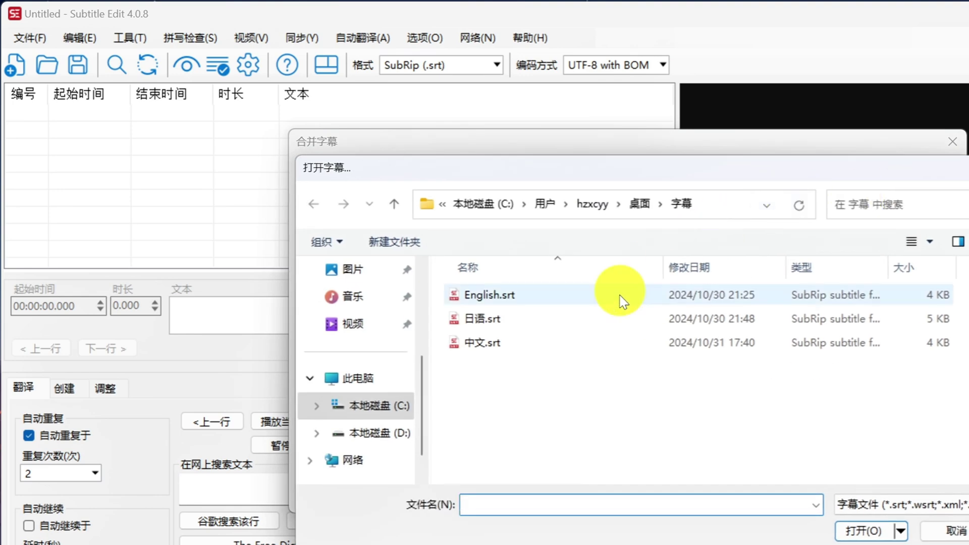
double_click(568, 344)
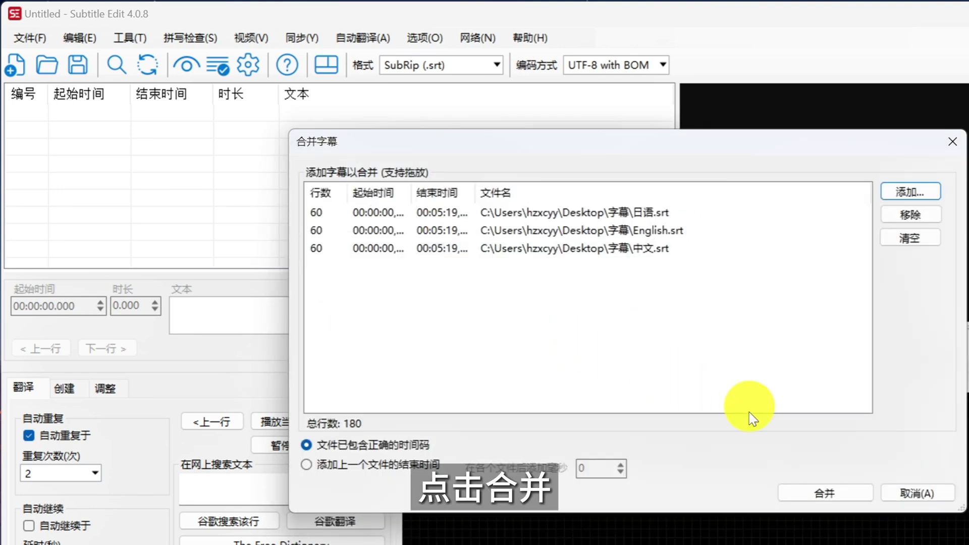
click(811, 493)
Load Song.ofthe.Sea.mp4 as the video and check the order of the merged subtitles in full screen.
click(251, 37)
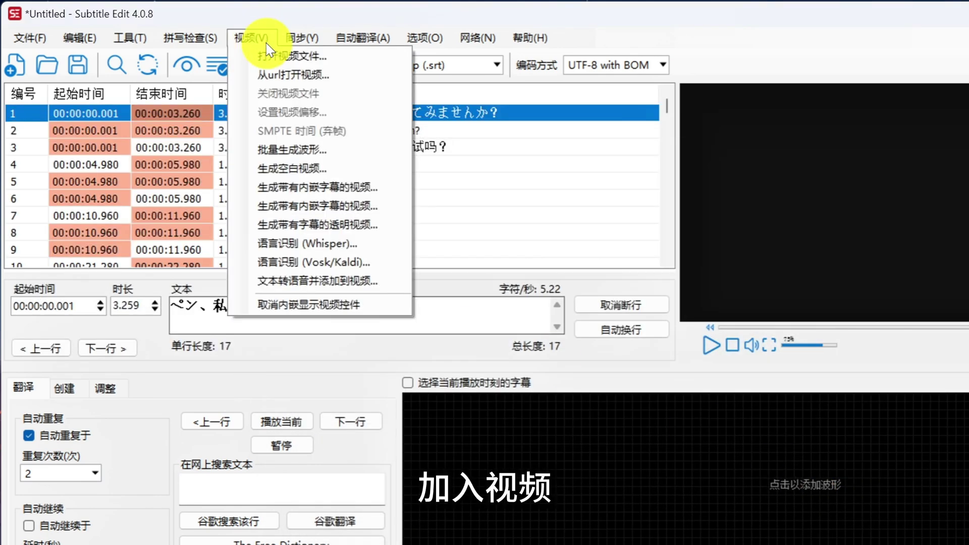
click(282, 55)
double_click(294, 186)
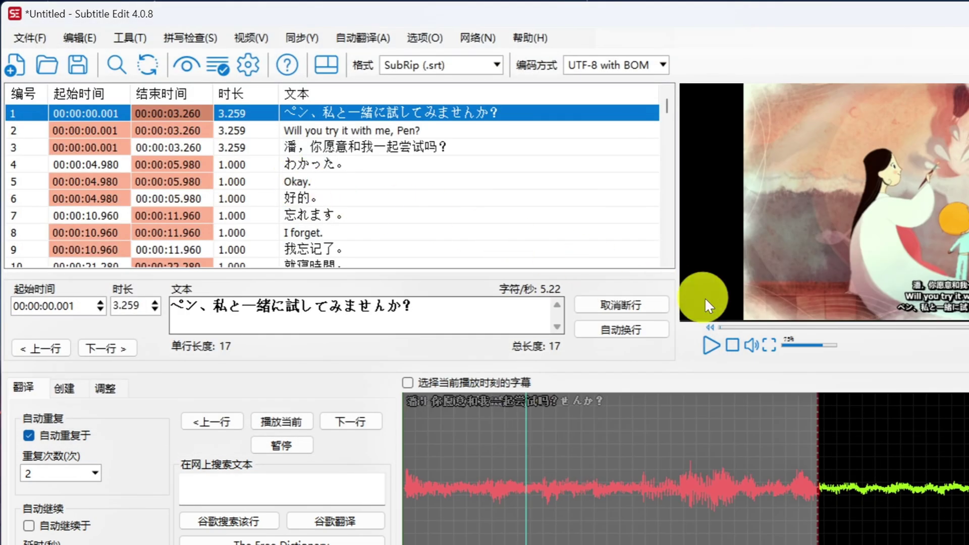
click(769, 344)
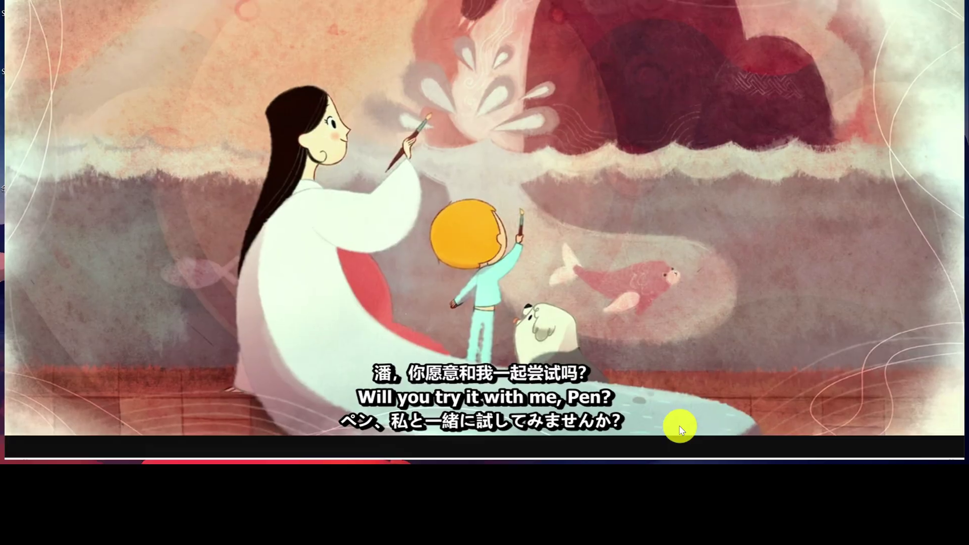
key(Escape)
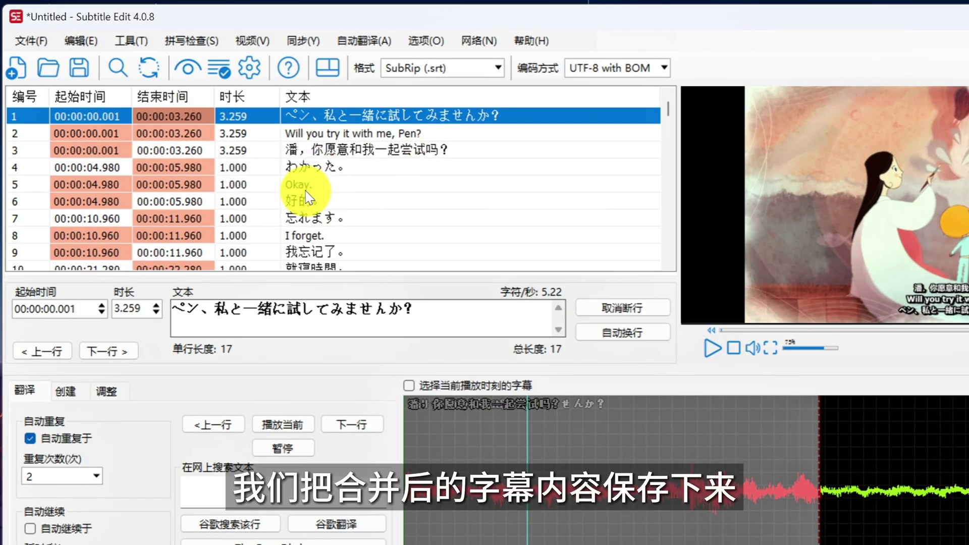
Save the merged subtitles to the desktop in SubRip format as 合并字幕2.srt.
click(31, 40)
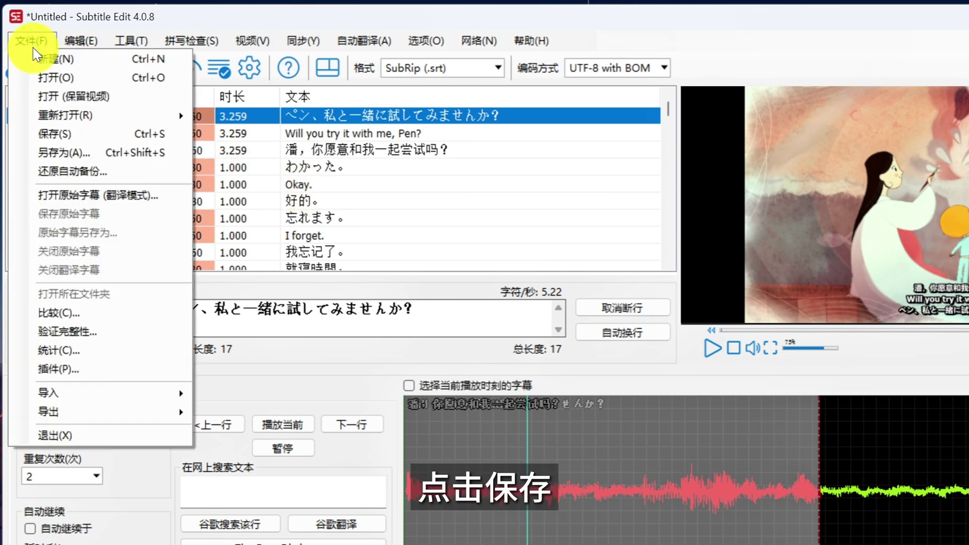
click(80, 132)
click(93, 202)
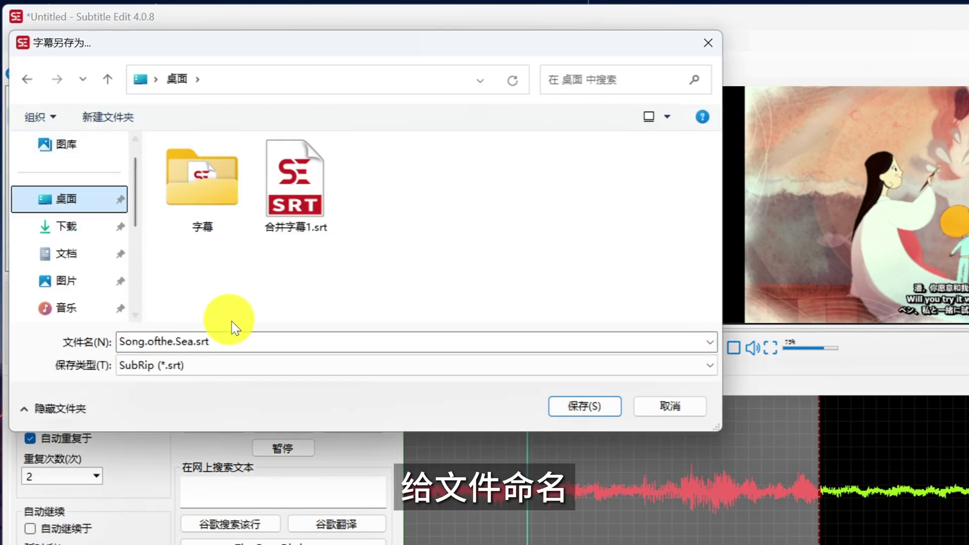
click(242, 337)
text(hebing)
key(space)
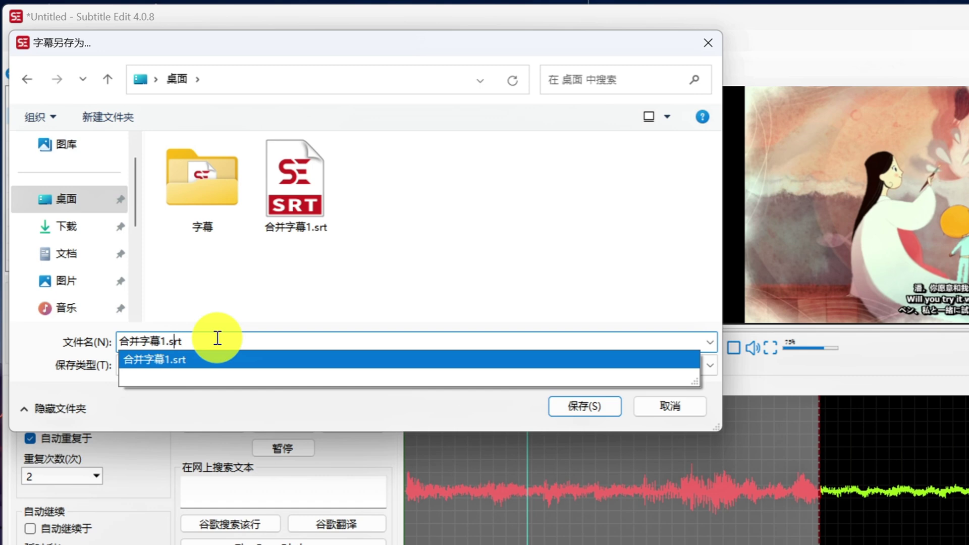
key(BackSpace)
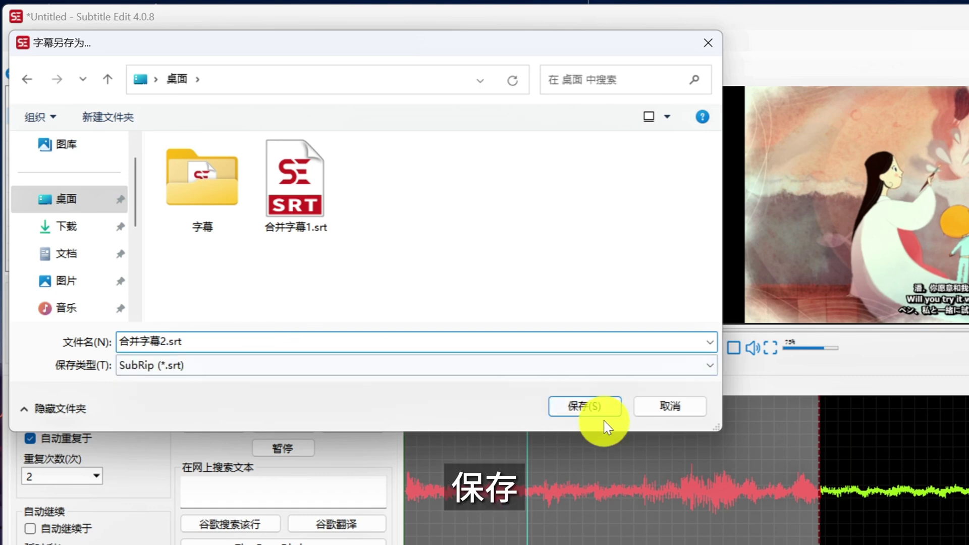
click(596, 408)
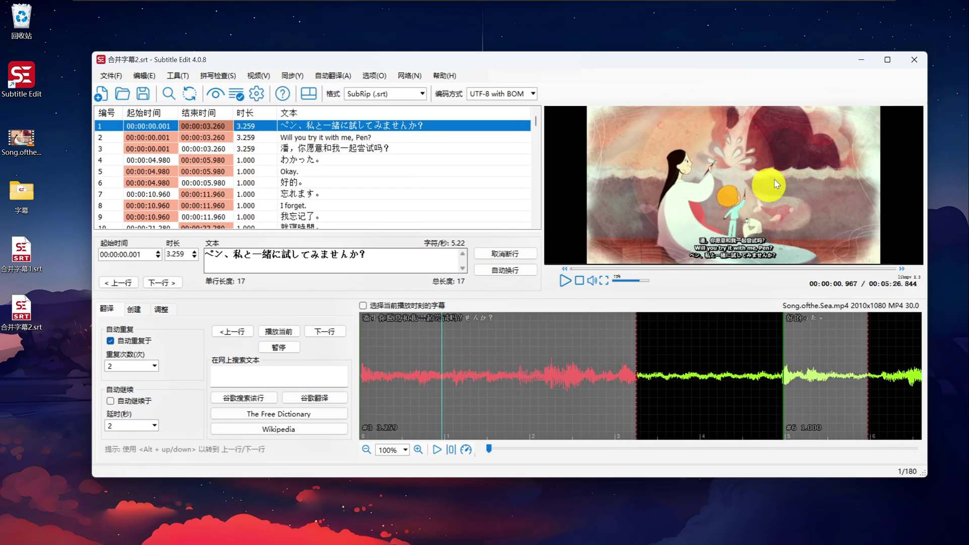
Close Subtitle Edit, then open 合并字幕1.srt and 合并字幕2.srt in Notepad and compare how the two merges structure their lines.
click(933, 57)
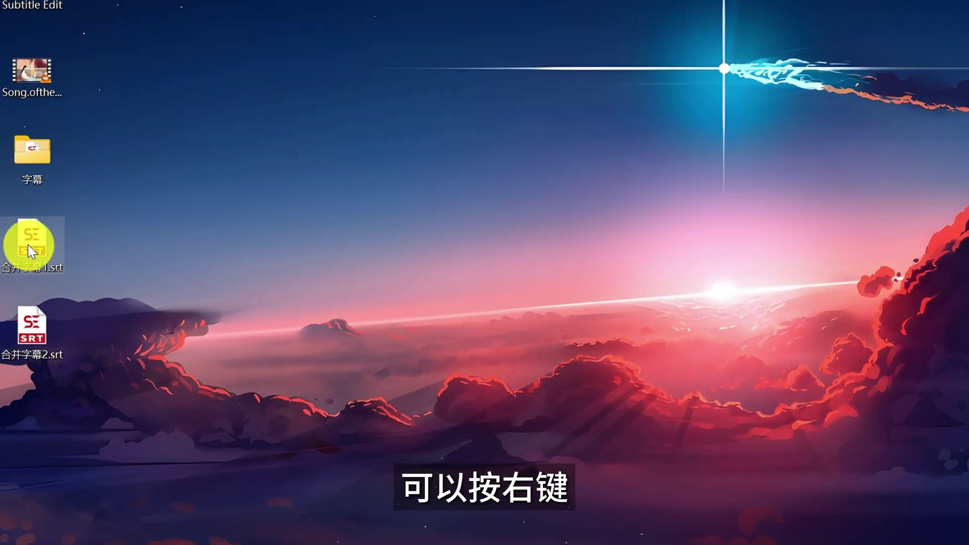
right_click(19, 254)
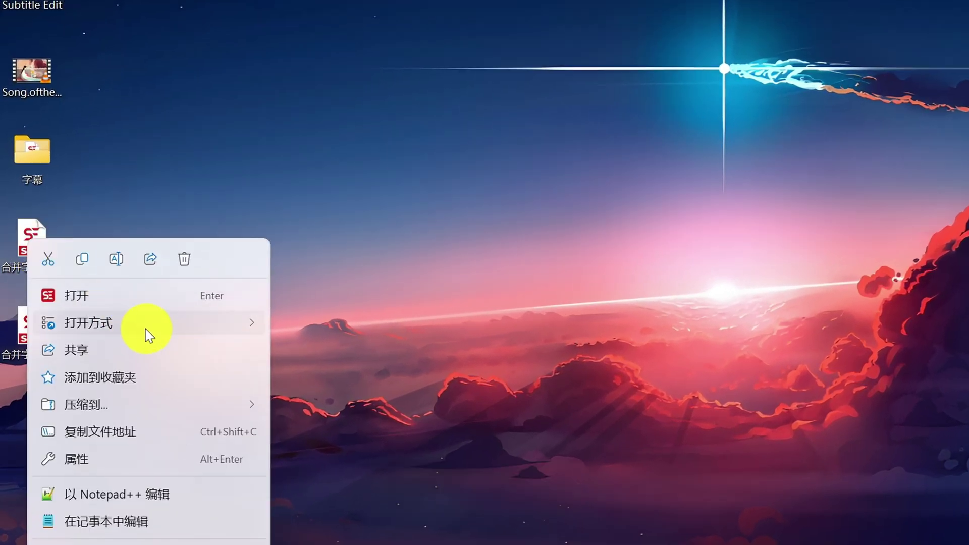
mouse_move(183, 330)
click(328, 381)
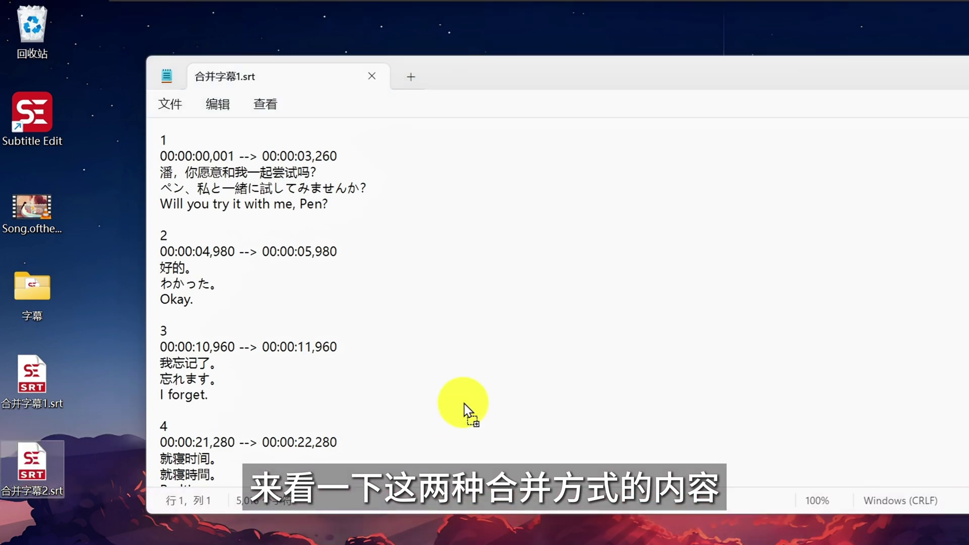
drag(465, 404, 466, 404)
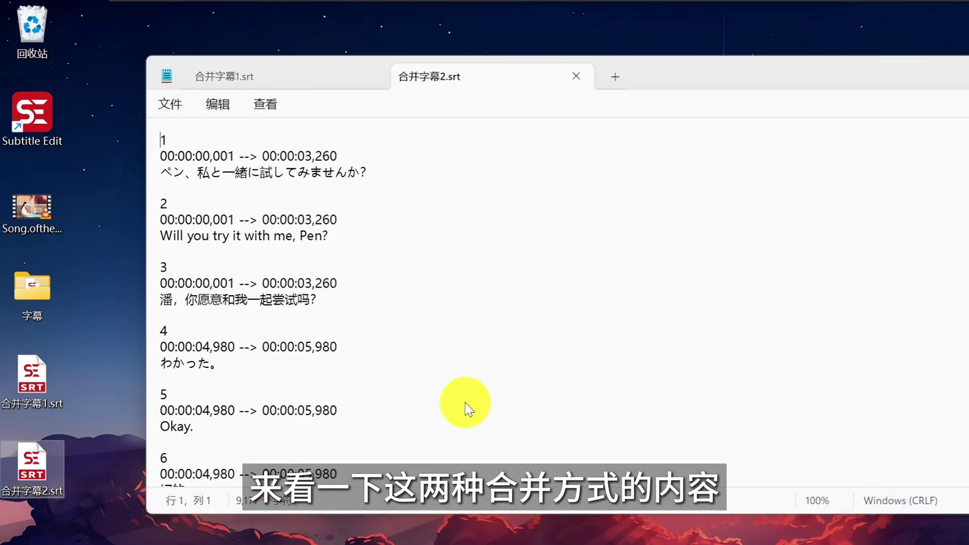
click(298, 73)
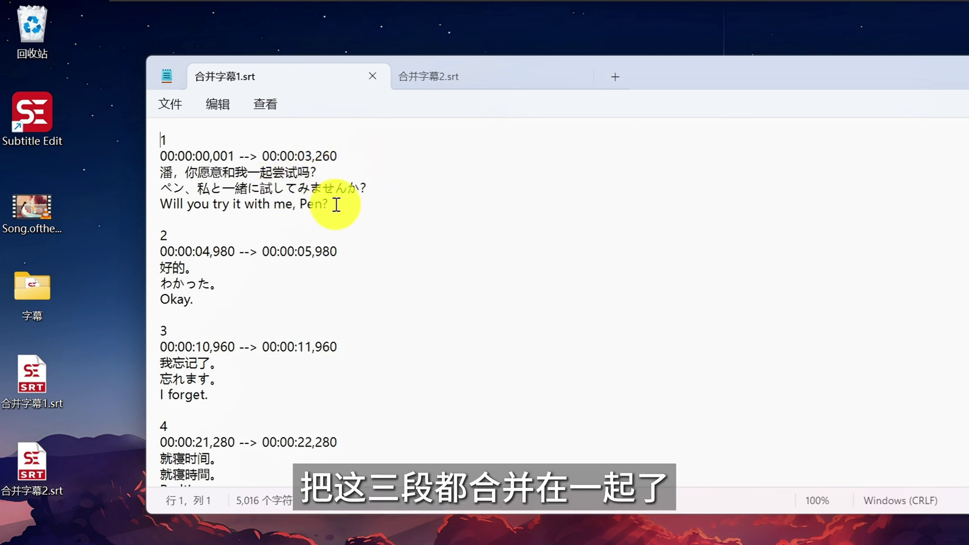
click(483, 79)
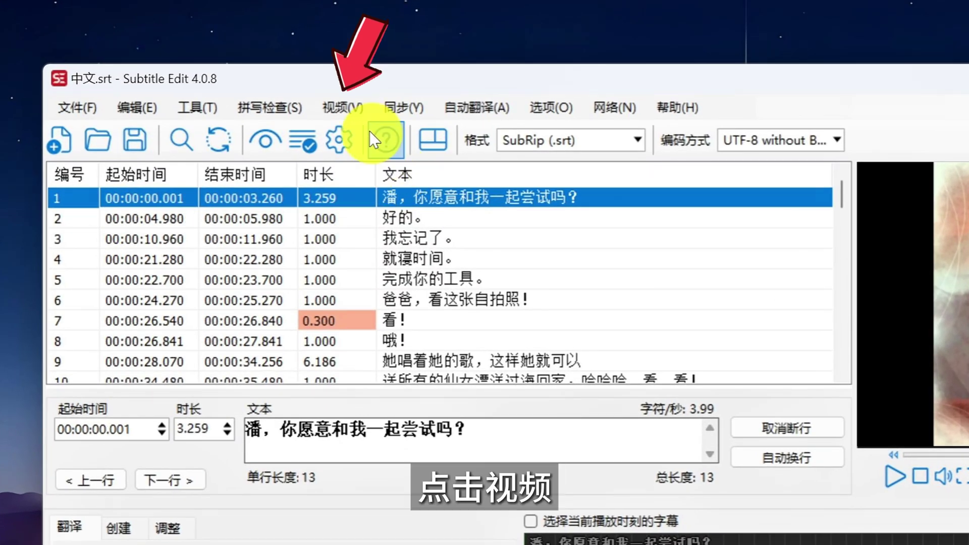
Start generating a video with embedded subtitles from the open Chinese subtitle, and add English.srt and 日语.srt as extra tracks.
click(331, 100)
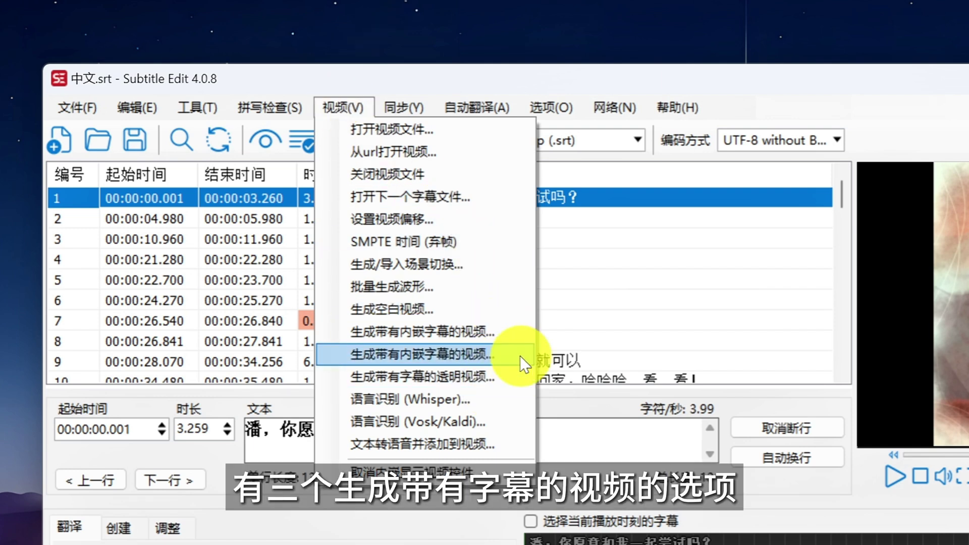
click(486, 328)
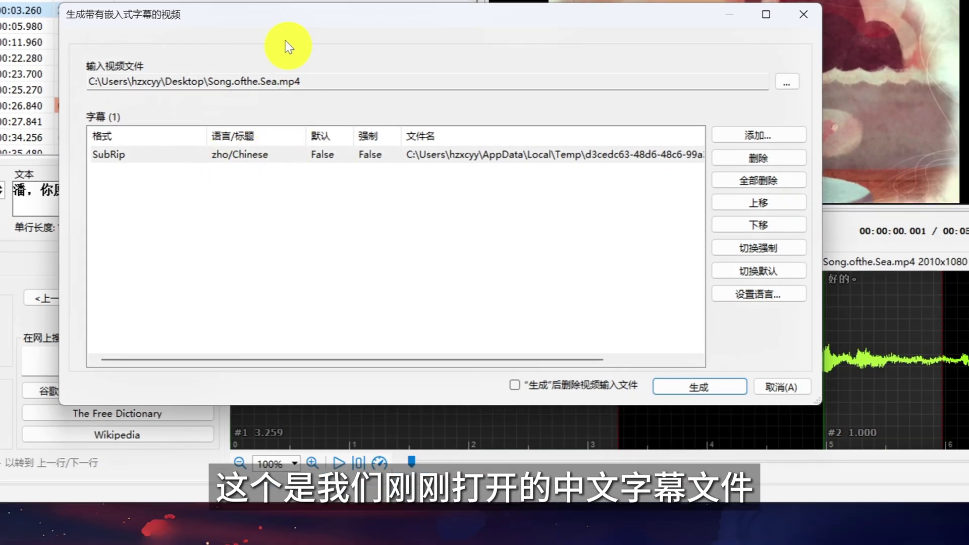
drag(273, 23, 316, 136)
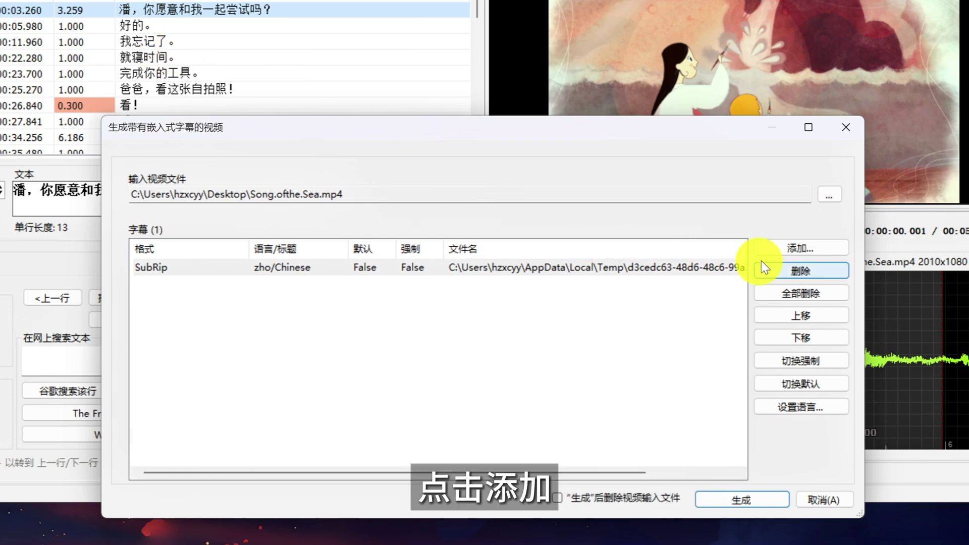
click(807, 250)
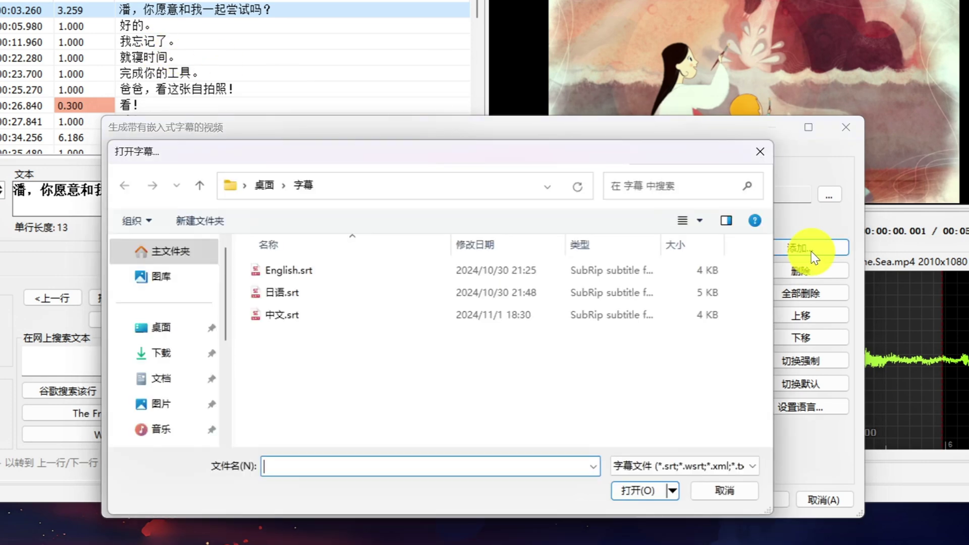
ctrl+click(313, 270)
ctrl+click(315, 293)
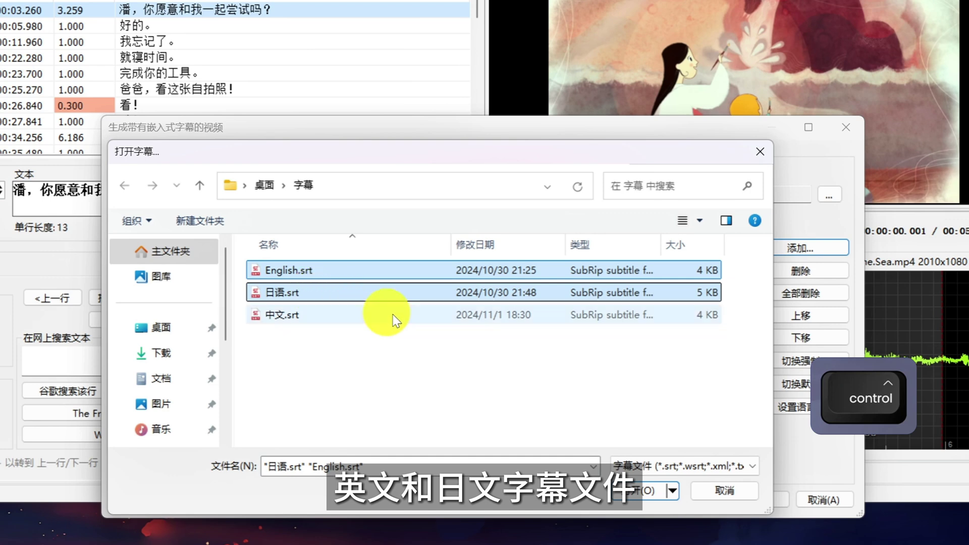
click(628, 491)
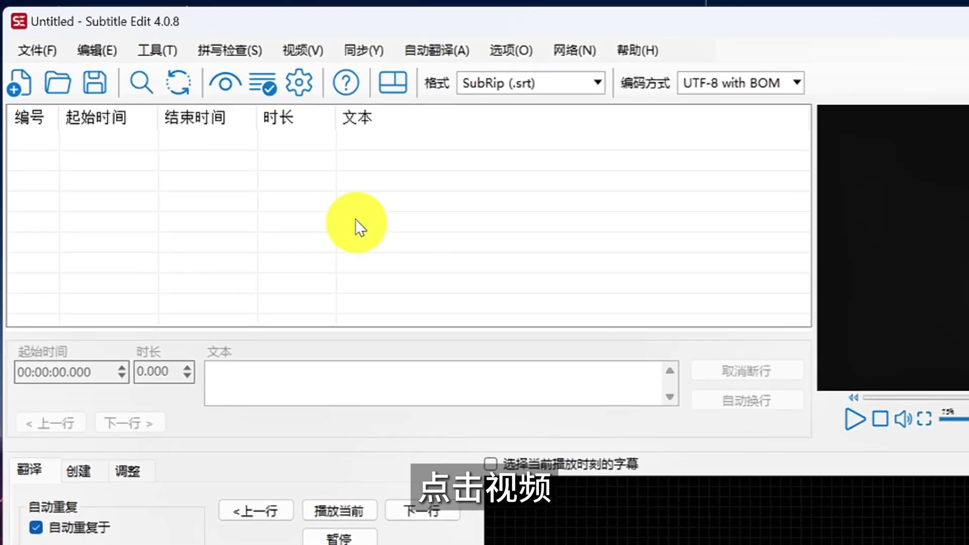
Start a new video with embedded subtitles from the empty project, using Song.ofthe.Sea.mp4 on the desktop as the input video.
click(313, 58)
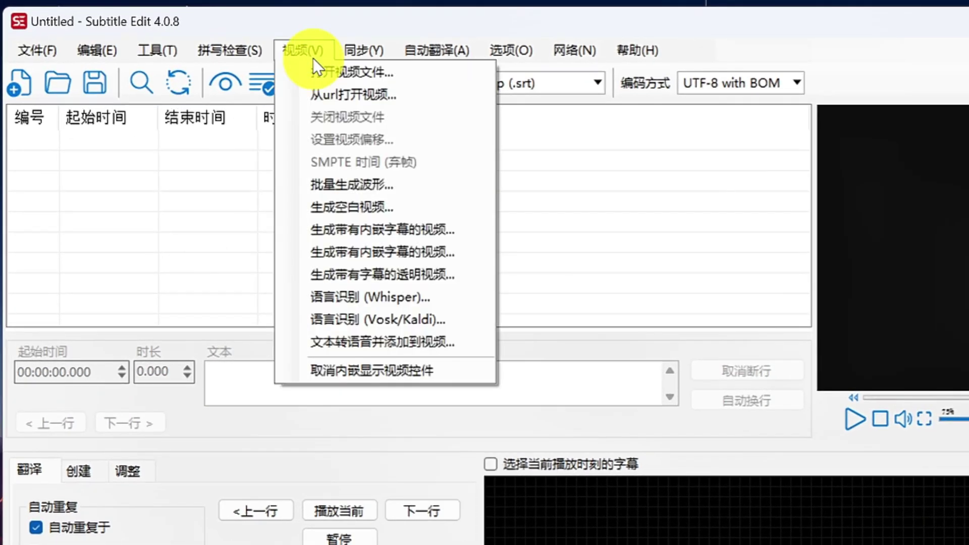
click(423, 230)
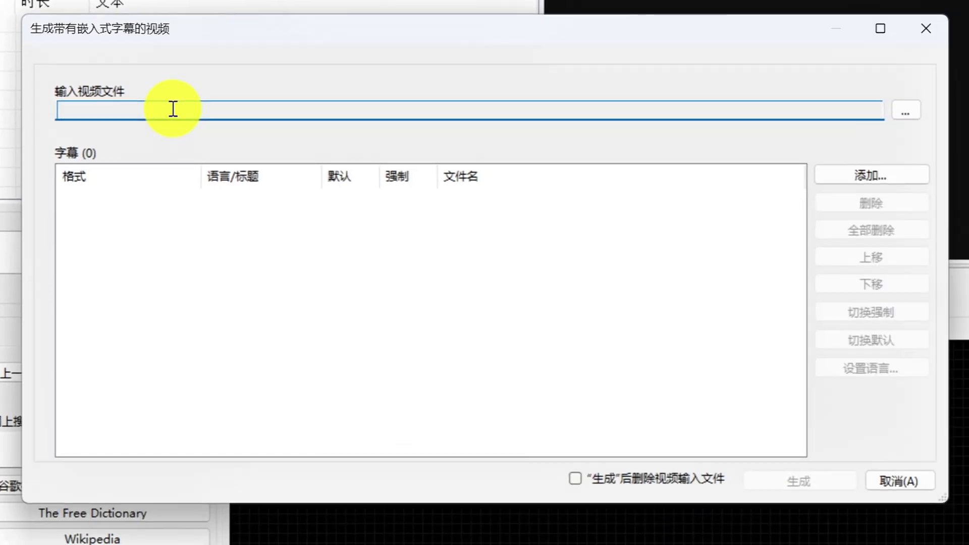
click(905, 111)
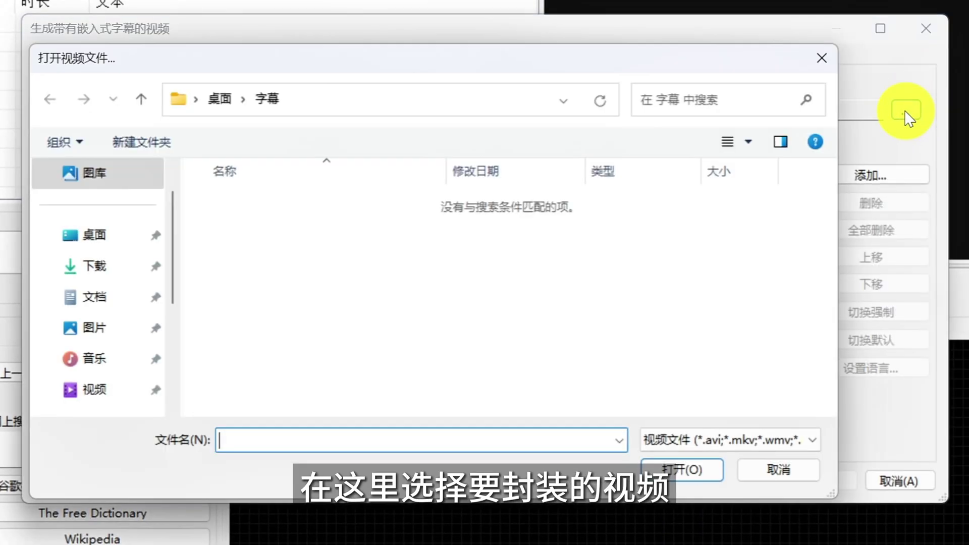
click(113, 236)
double_click(357, 227)
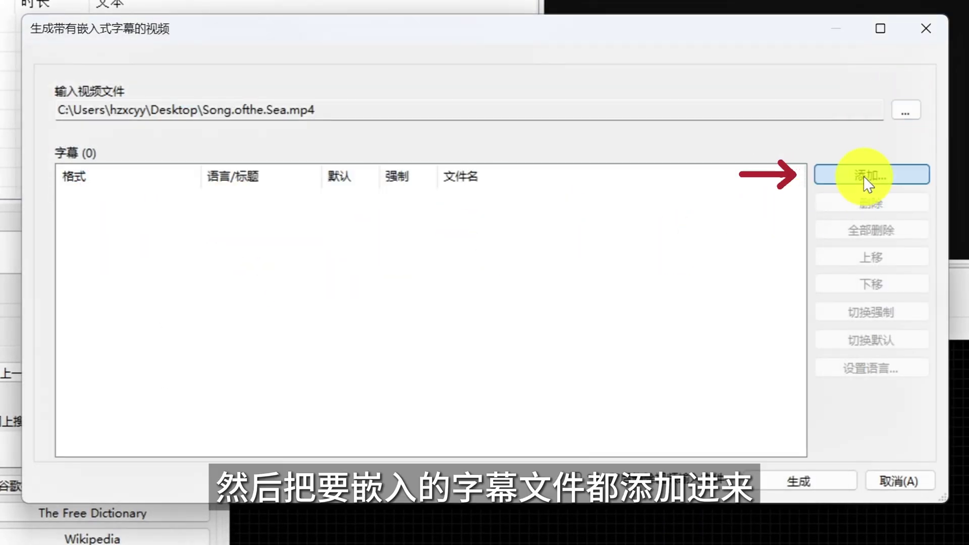
Add English.srt, 日语.srt and 中文.srt from the 字幕 folder as subtitle tracks.
click(863, 175)
double_click(247, 212)
drag(441, 316, 283, 202)
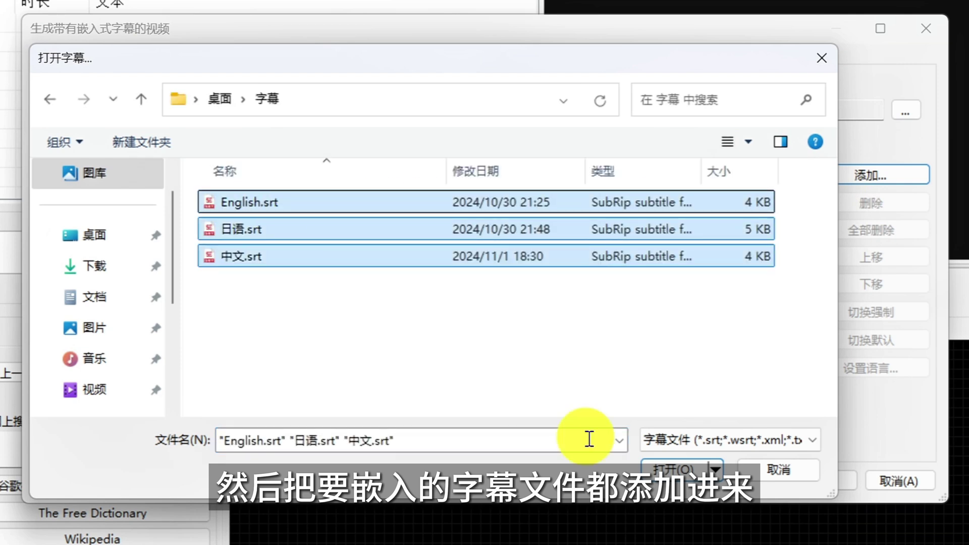
click(674, 468)
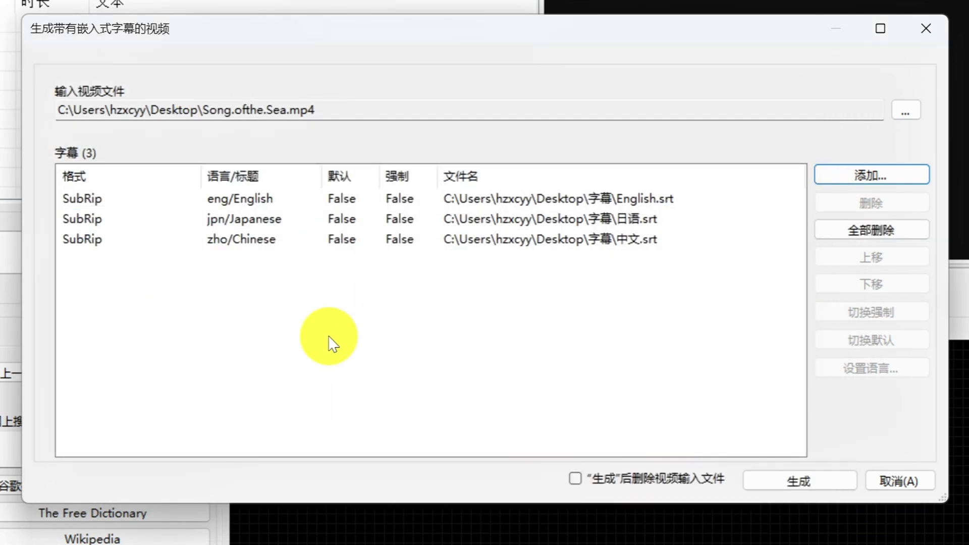
Set the Japanese track as the default subtitle, and change the default to the Chinese track.
click(298, 222)
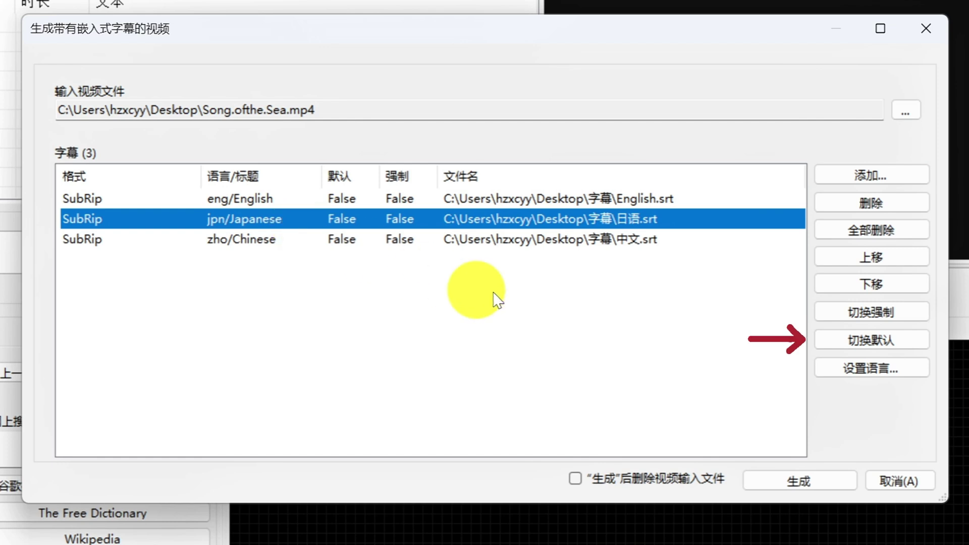
click(850, 338)
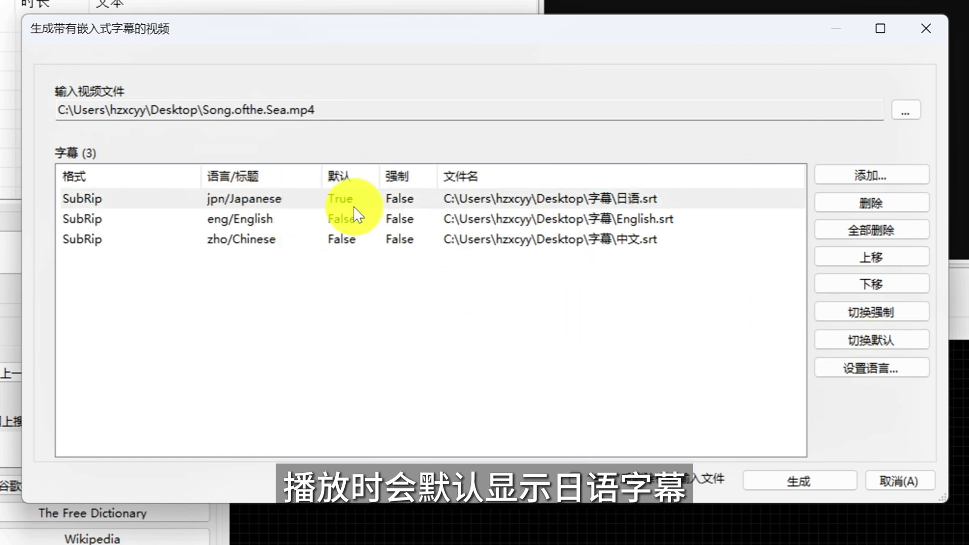
click(278, 243)
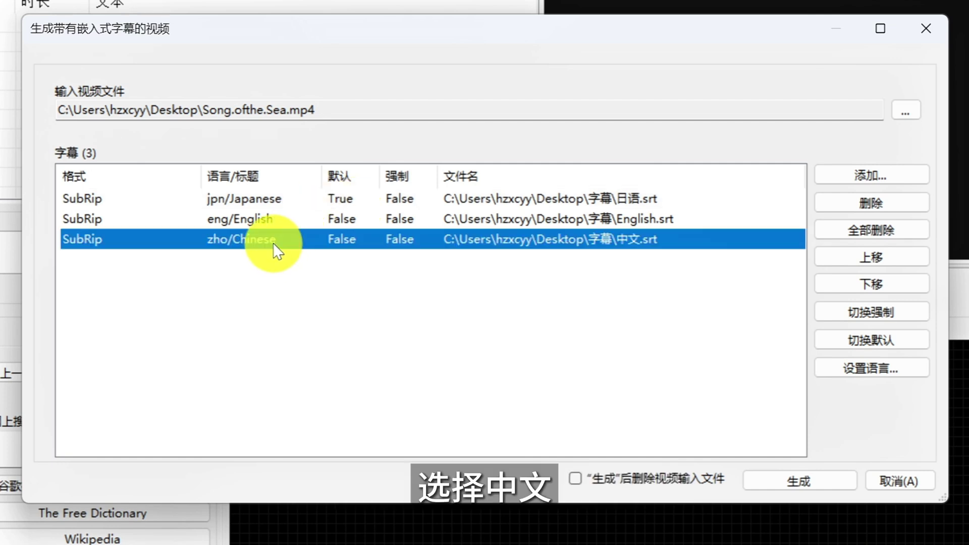
click(859, 342)
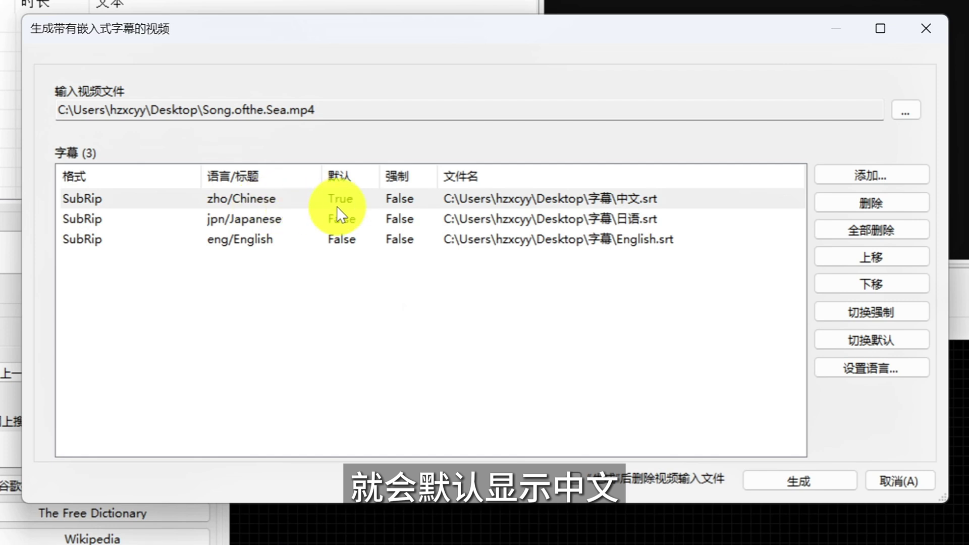
Start generating the video and choose Matroska (*.mkv) as the output format.
click(804, 486)
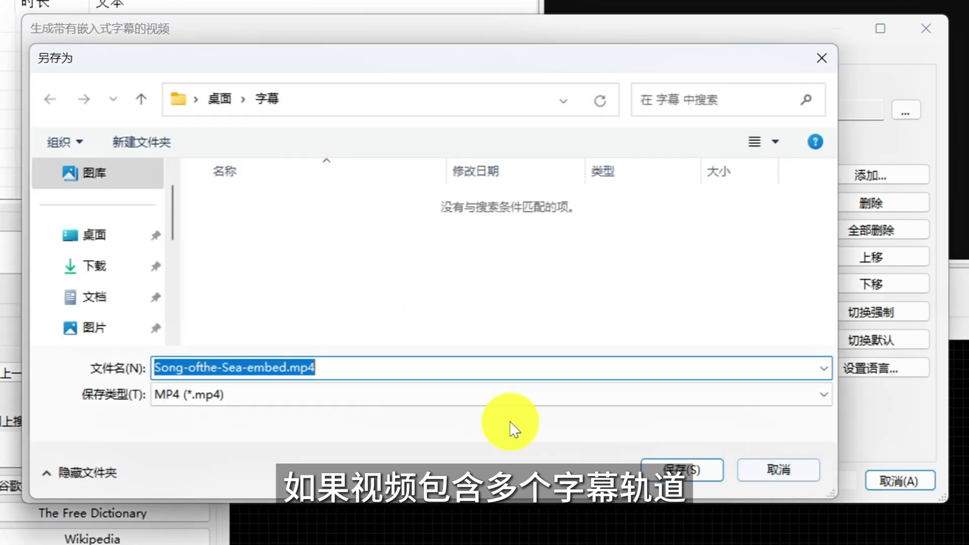
click(394, 394)
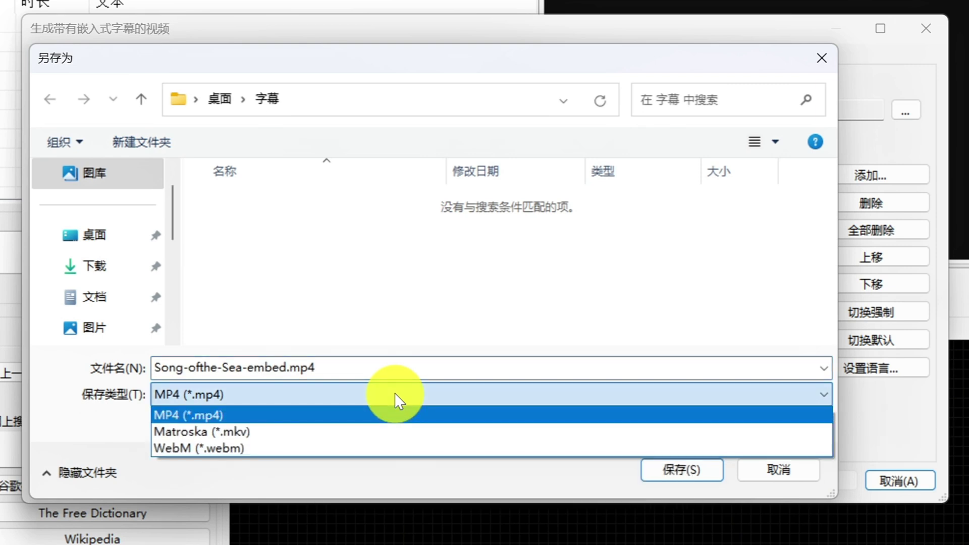
click(296, 433)
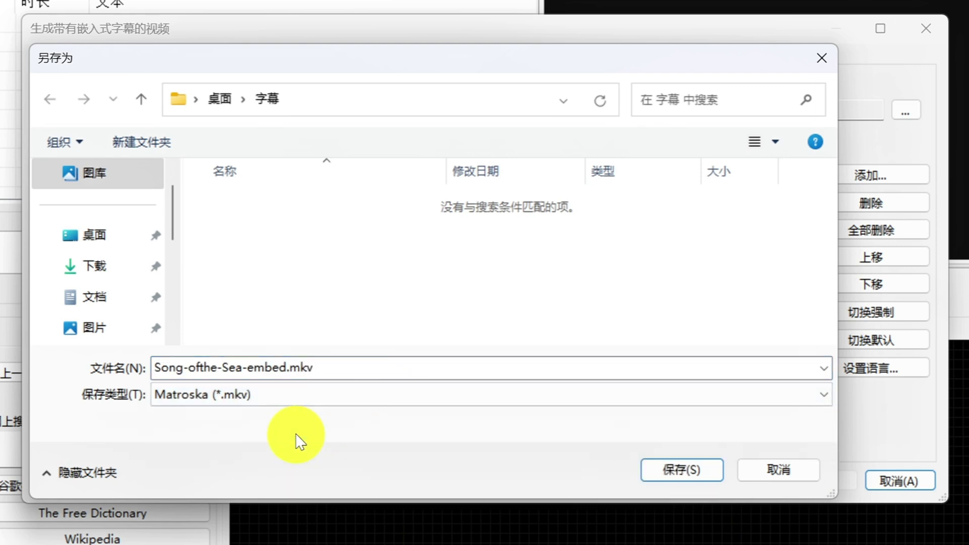
click(313, 395)
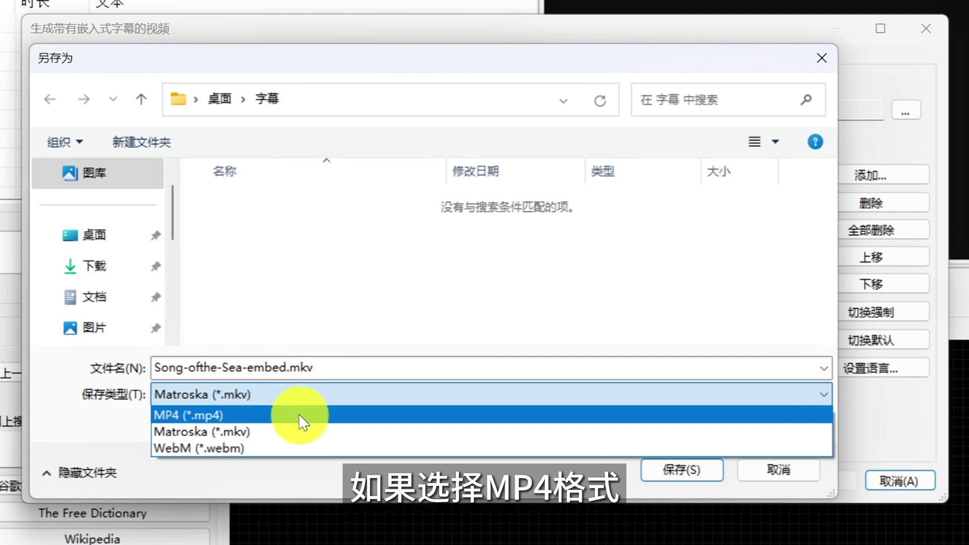
click(329, 386)
Name the output video 软字幕, save it to the desktop and dismiss the completion message.
click(357, 371)
key(ctrl+a)
text(ruanzi)
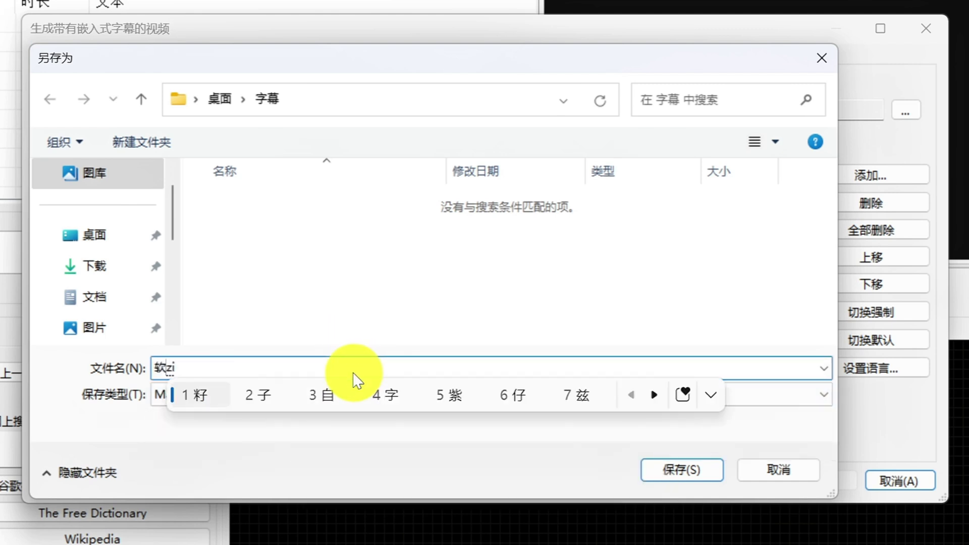
text(mu)
key(space)
click(109, 236)
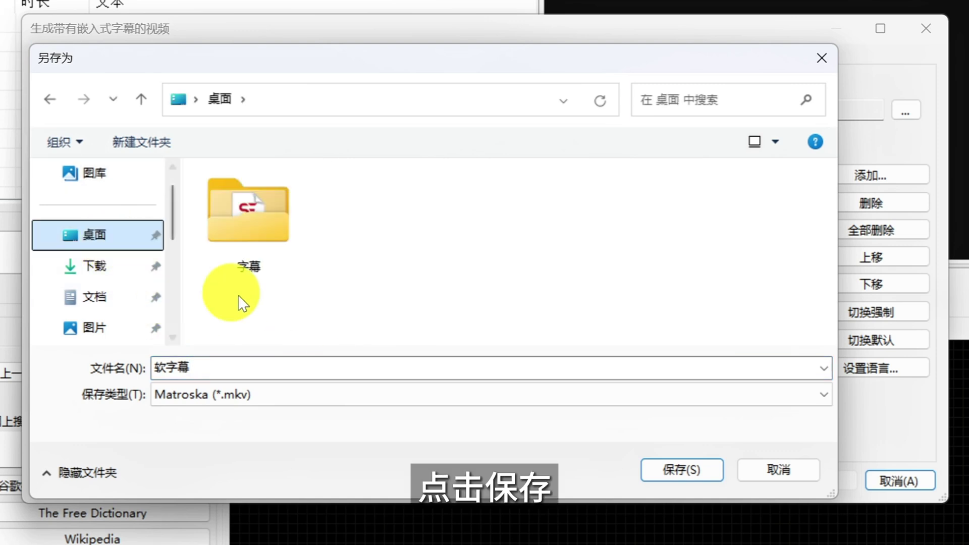
click(688, 477)
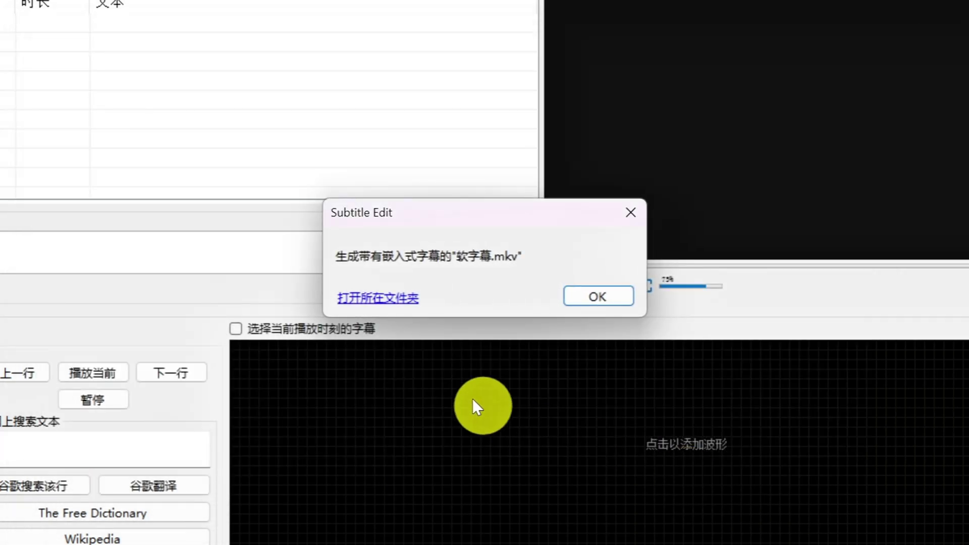
click(586, 298)
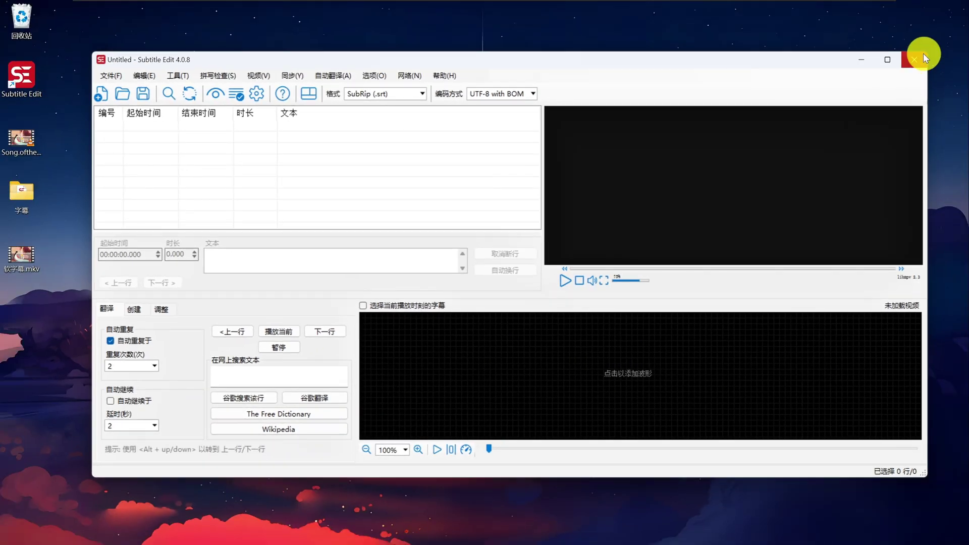
Close Subtitle Edit and open 软字幕.mkv from the desktop in VLC media player.
click(924, 53)
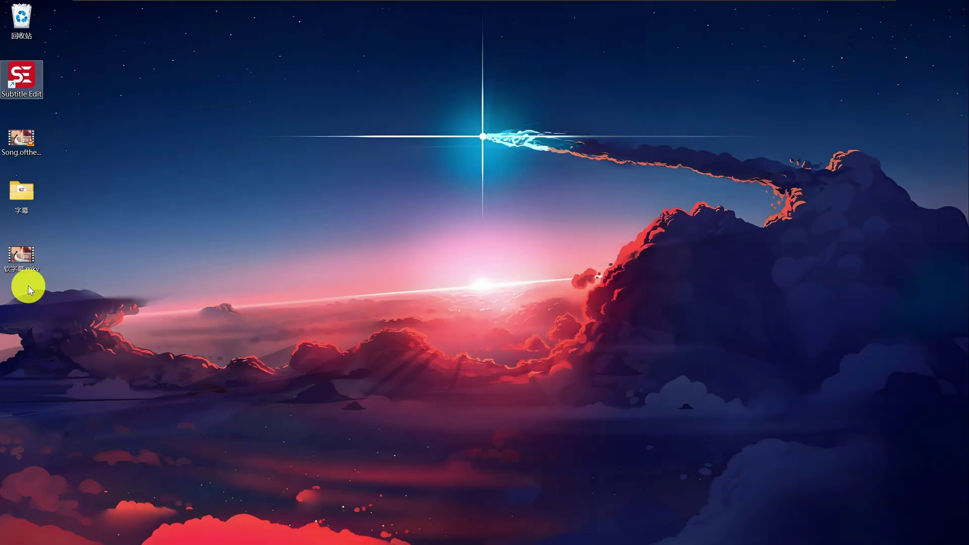
click(21, 258)
right_click(23, 260)
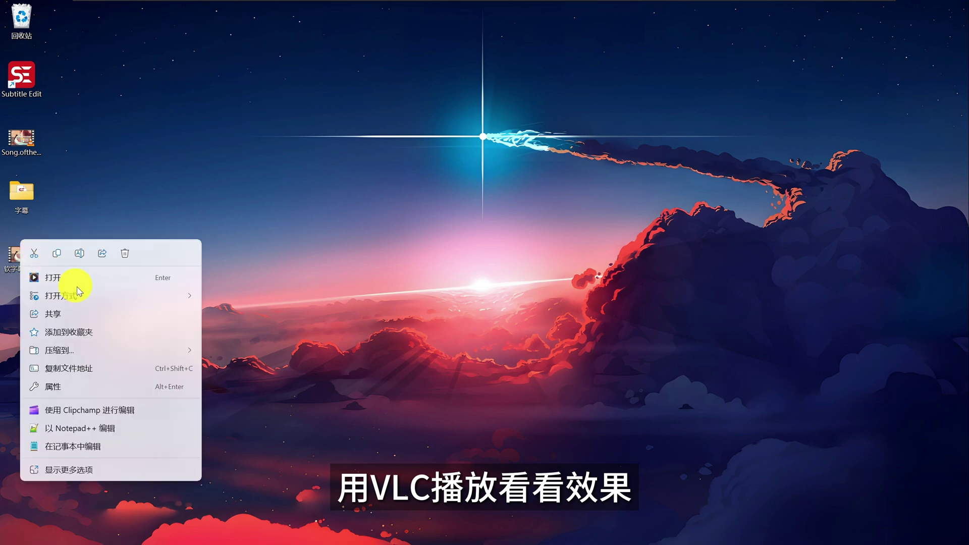
mouse_move(169, 303)
click(232, 337)
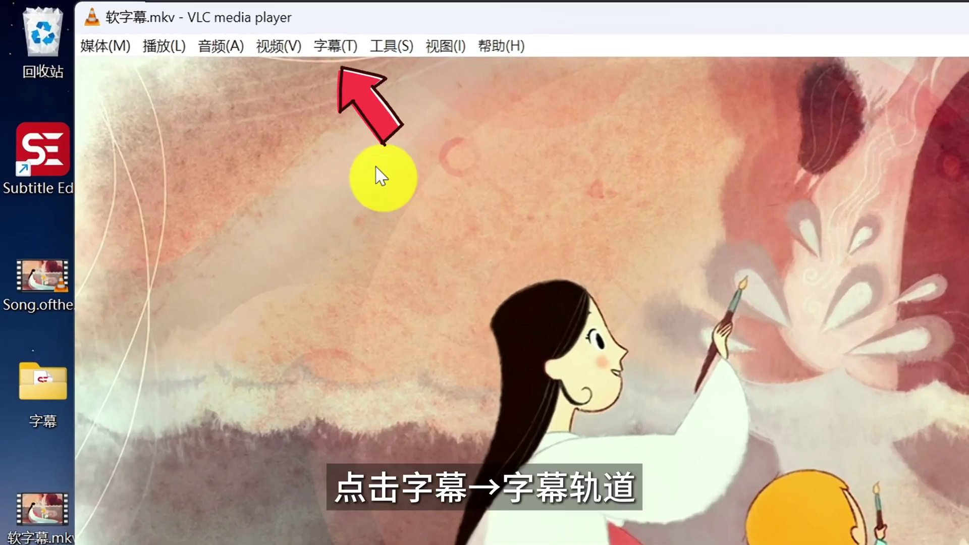
Switch the video's subtitle track to Japanese.
click(167, 24)
mouse_move(373, 95)
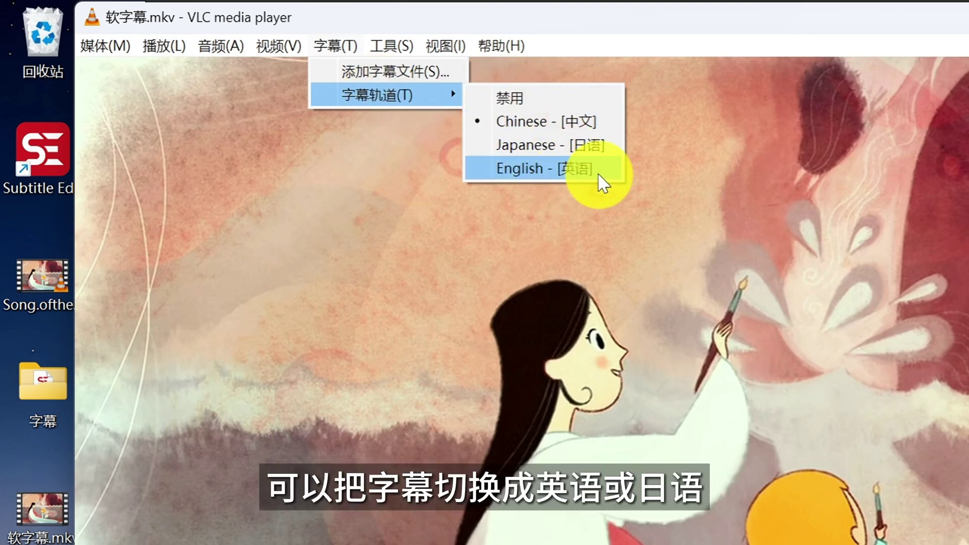
click(557, 144)
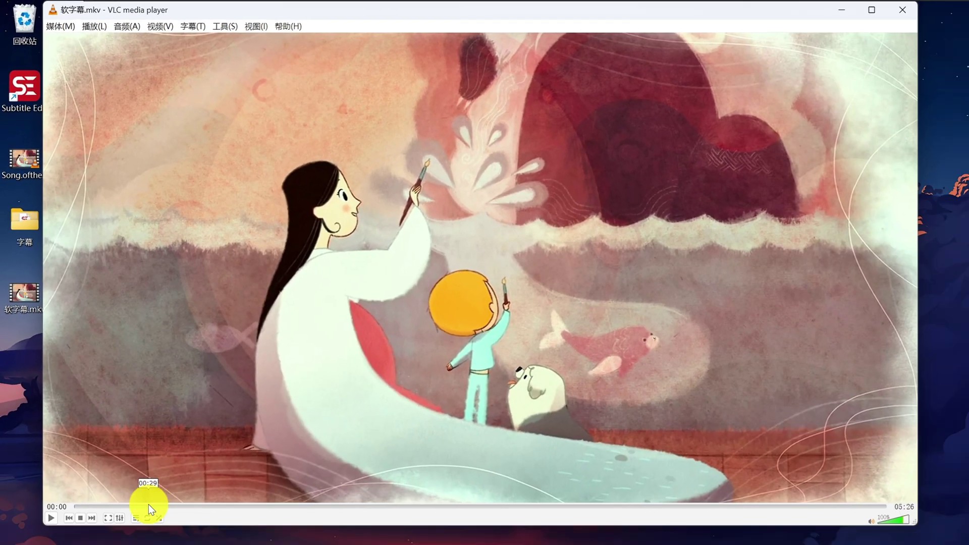
Play the video from about 00:29 to check the Japanese subtitles, pause it and disable the subtitle track.
click(149, 505)
key(space)
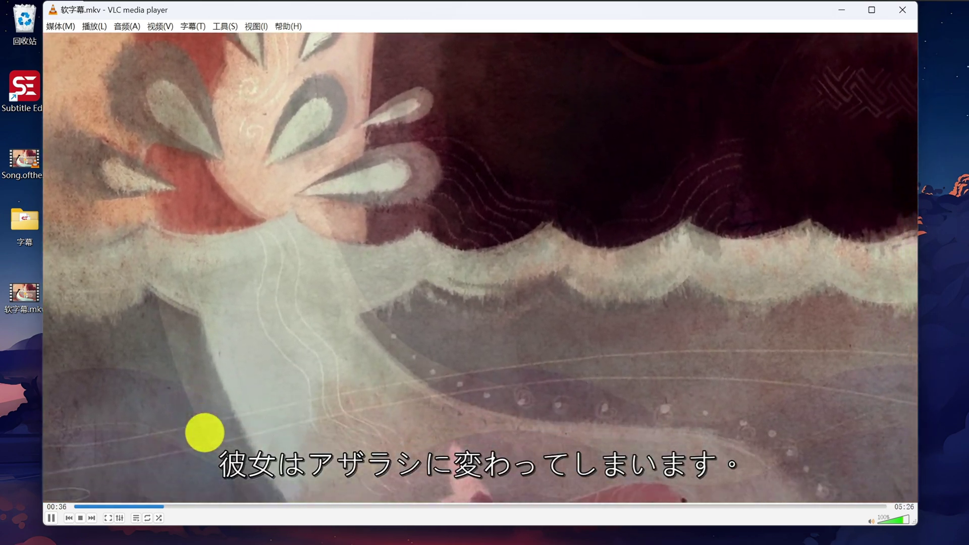
key(space)
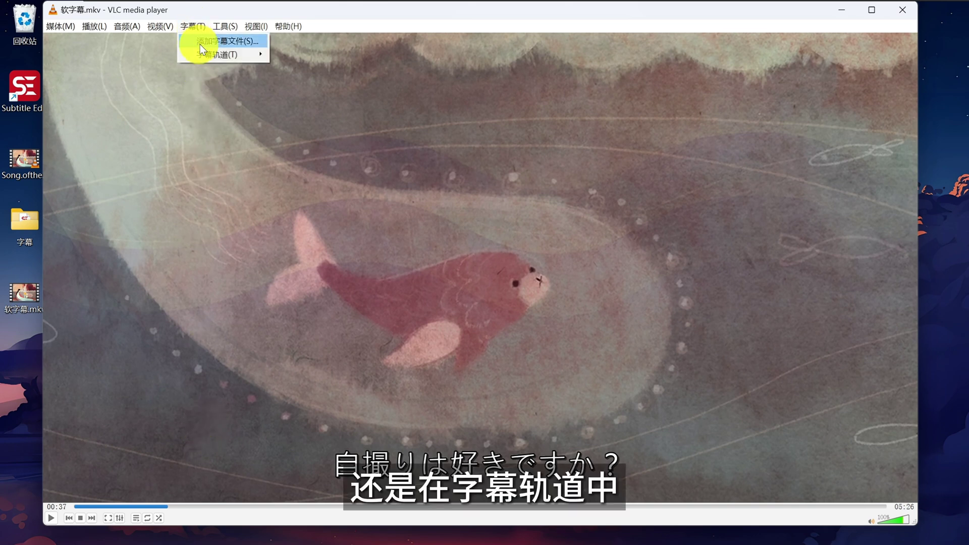
mouse_move(207, 50)
click(301, 56)
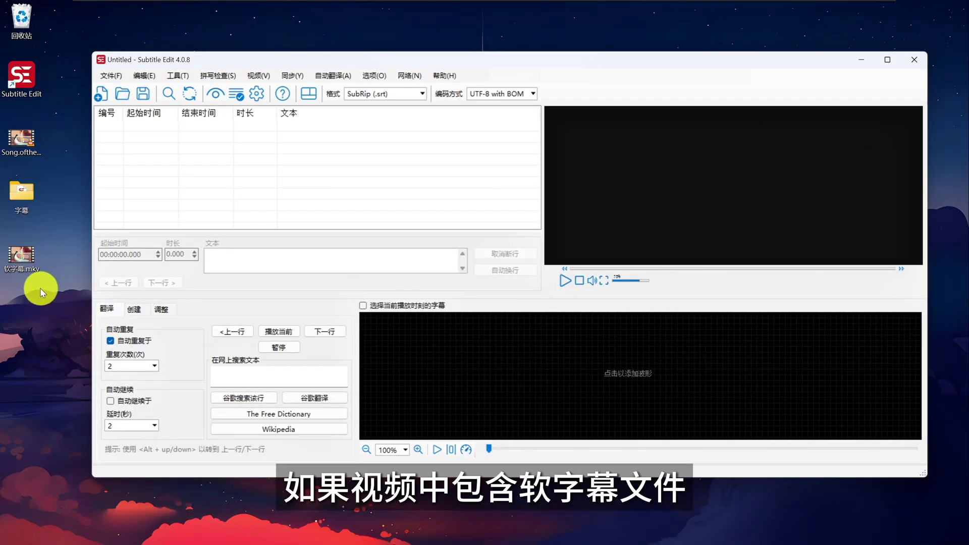
Import the Chinese subtitle track from 软字幕.mkv and save it to the desktop as a SubRip file named 中文.
drag(18, 256, 234, 216)
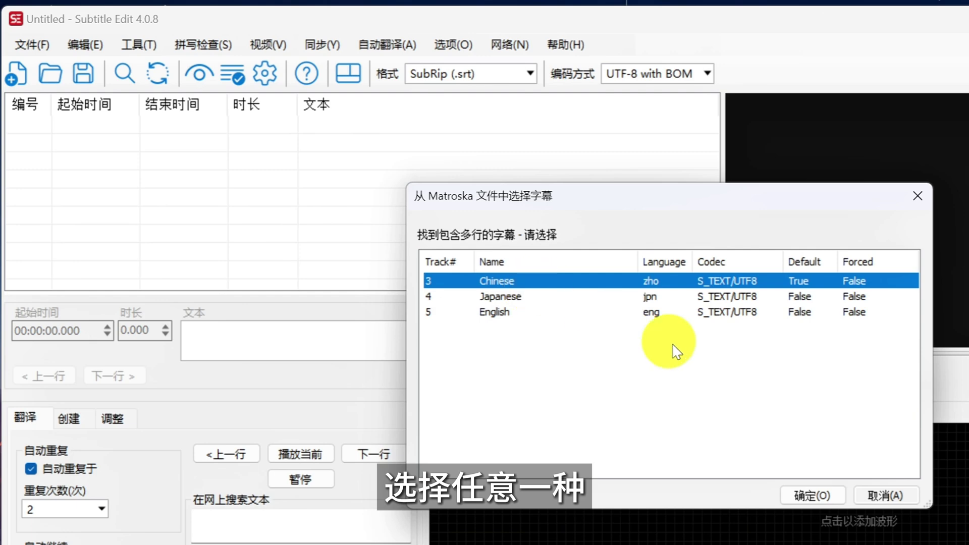
click(811, 495)
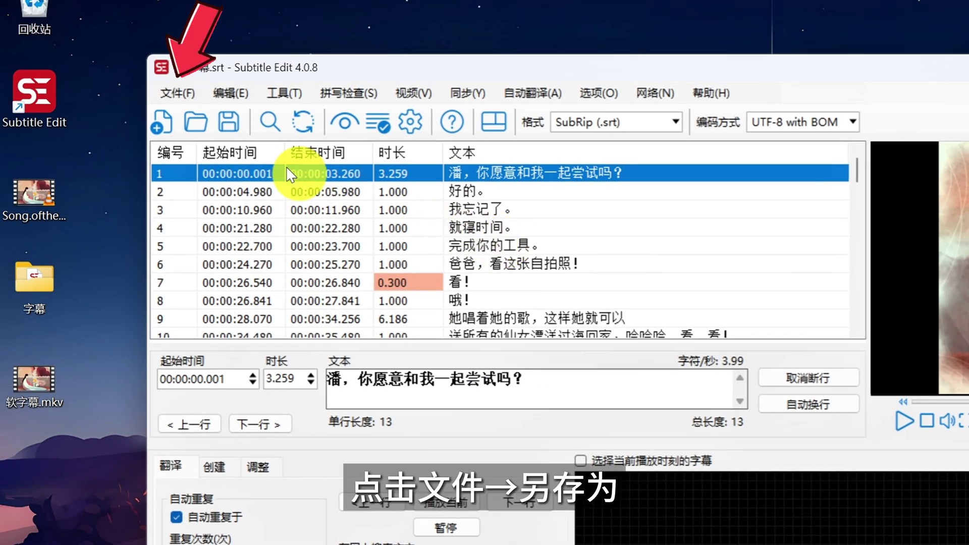
click(189, 97)
click(256, 212)
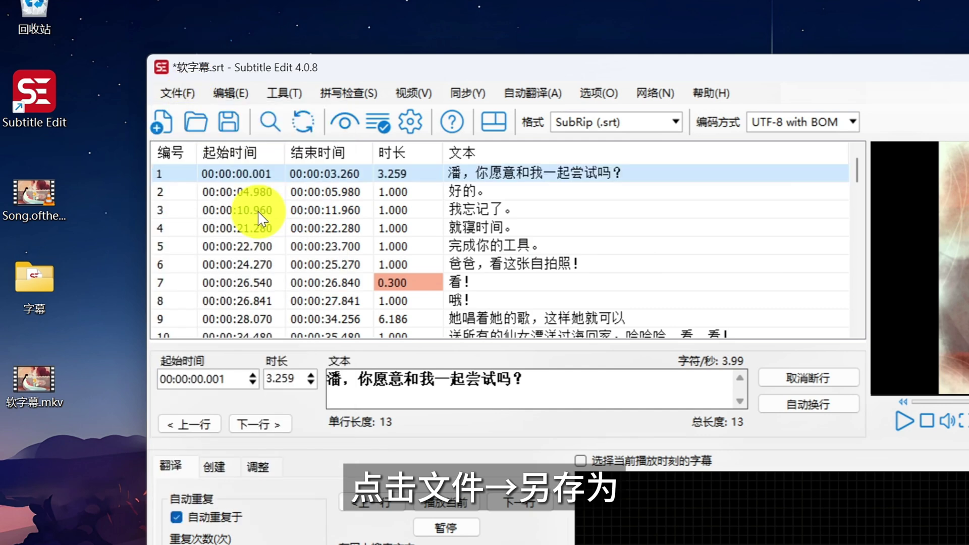
click(216, 264)
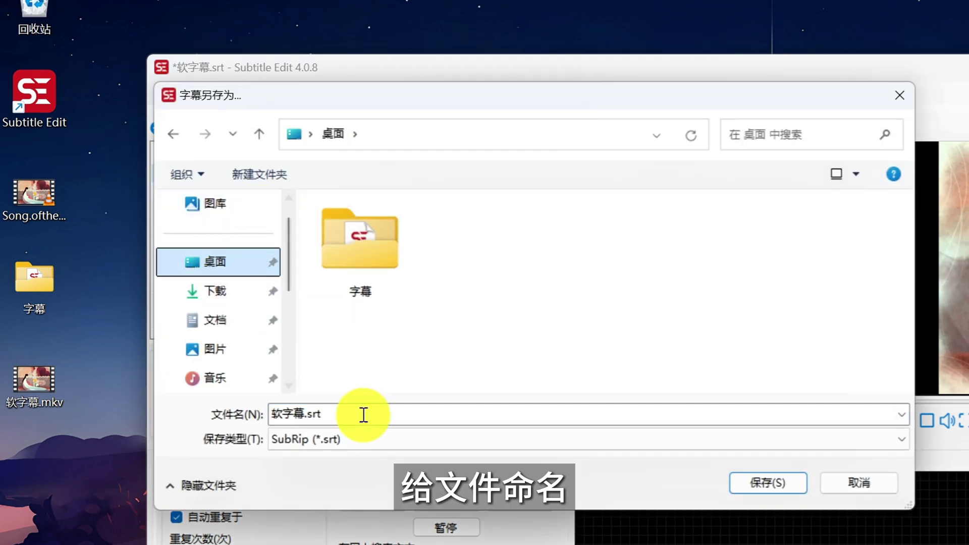
text(中文)
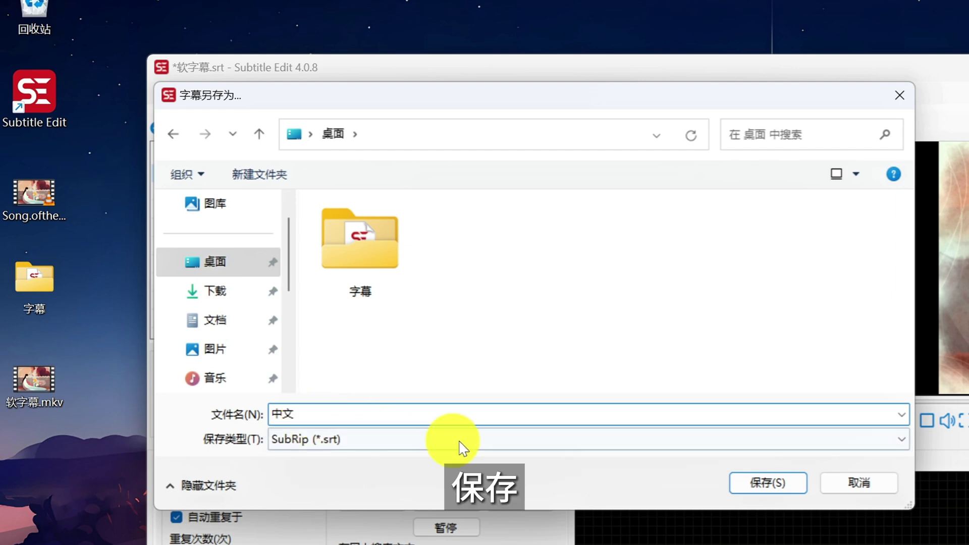
click(775, 486)
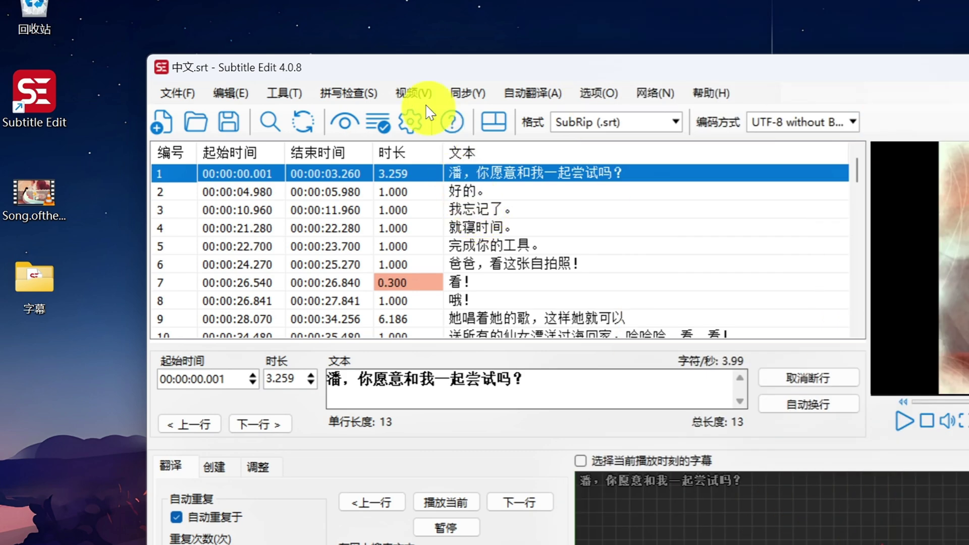
Start generating a video with burned-in subtitles and set the font size to 200.
click(414, 93)
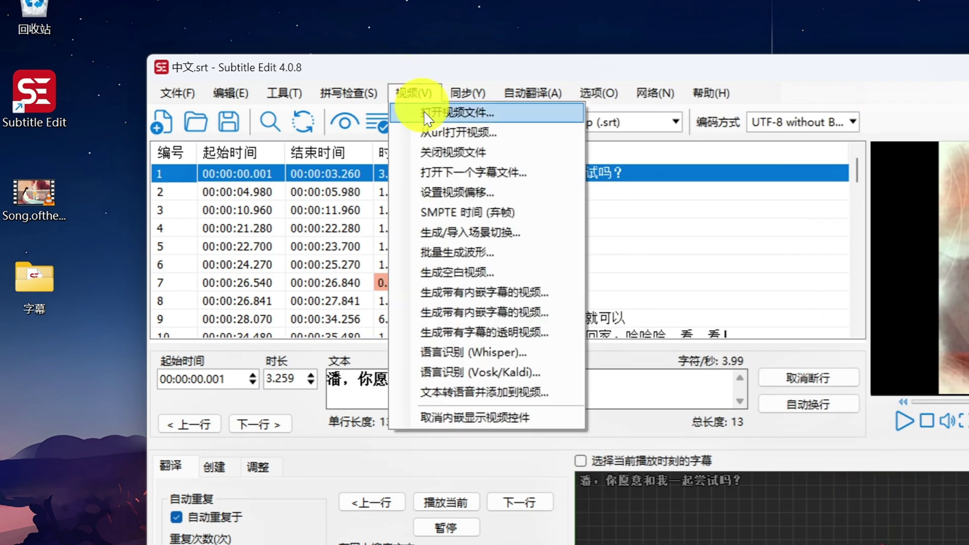
click(536, 311)
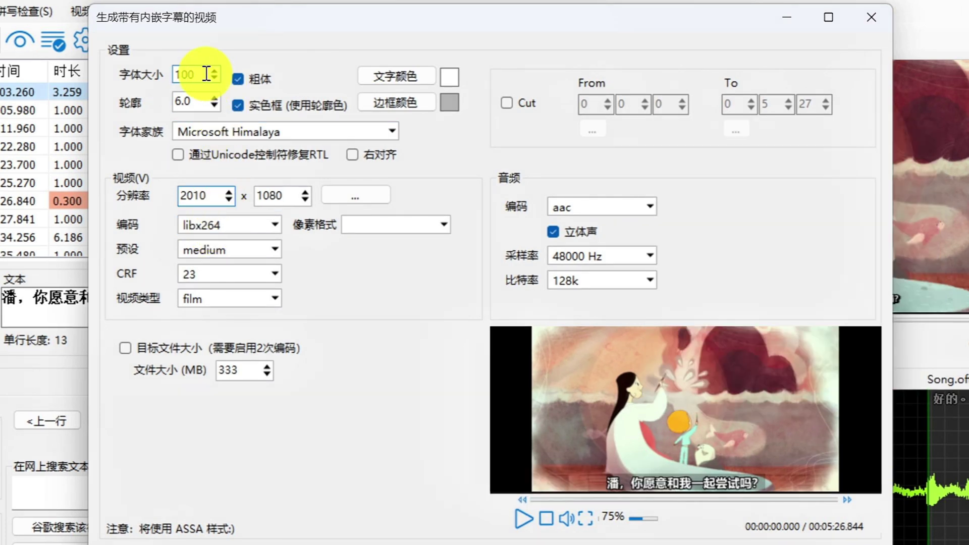
text(00)
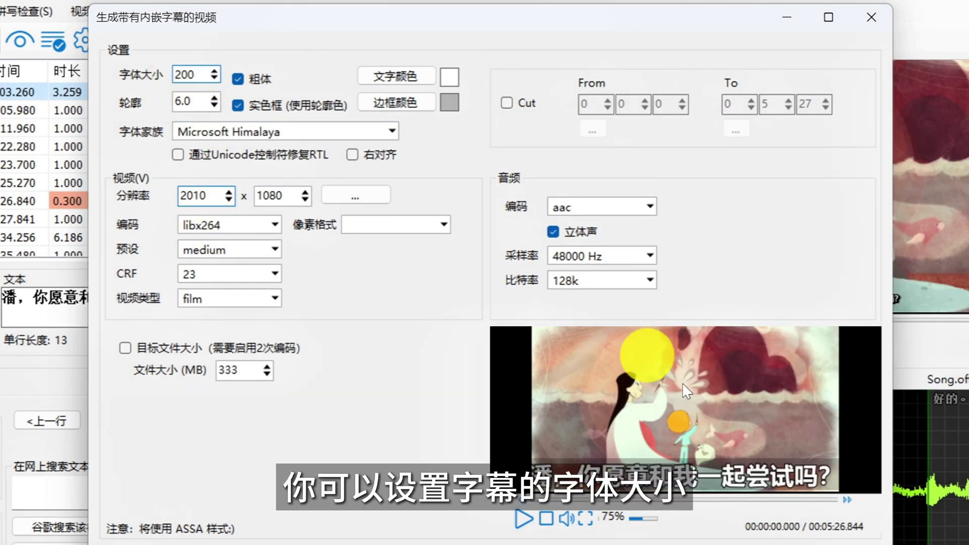
Examine the colour settings for the subtitle text and for the border, including transparency, without applying changes.
click(455, 77)
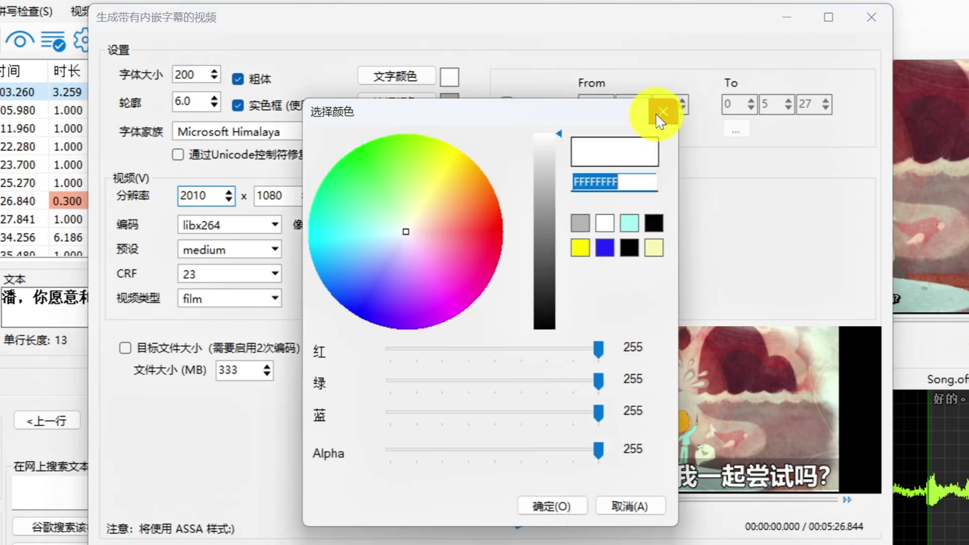
click(661, 112)
click(451, 103)
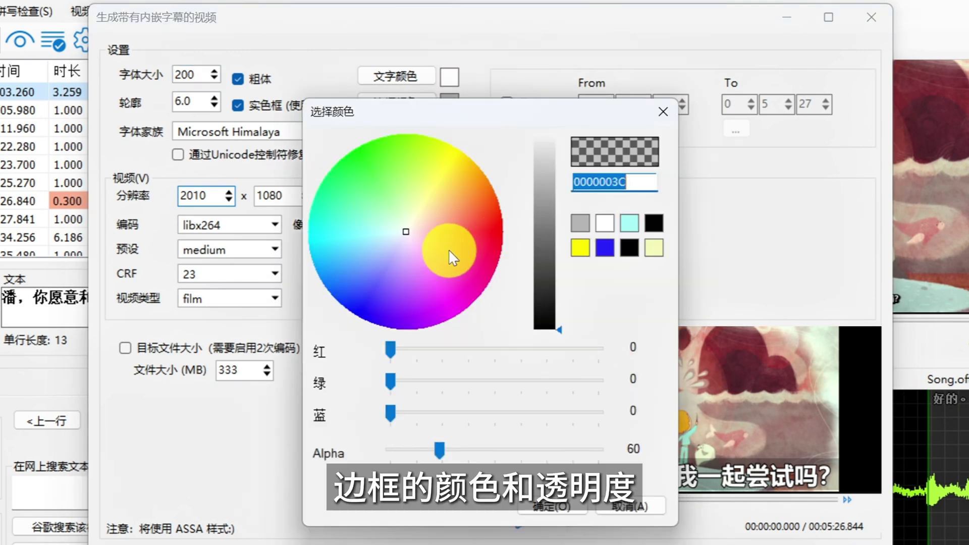
click(633, 506)
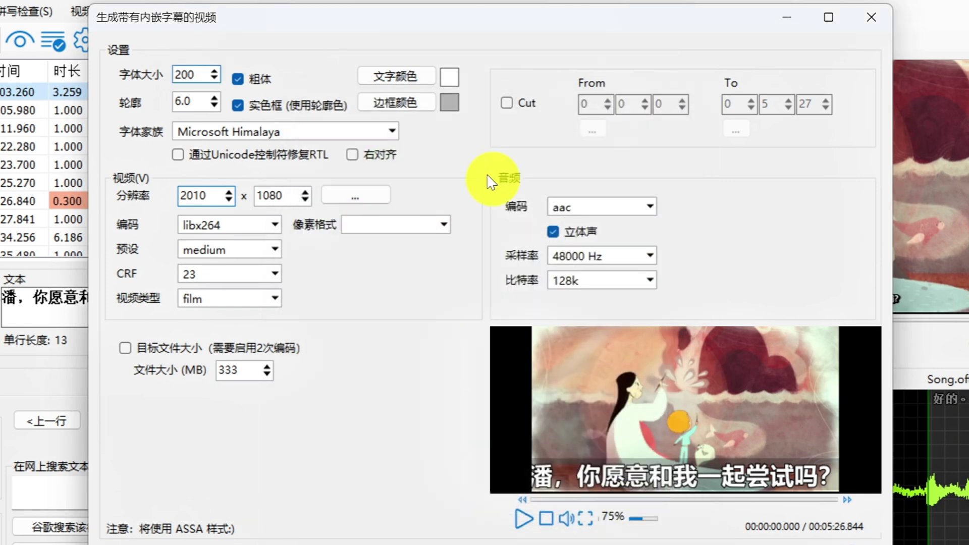
Set the subtitle font family to Leelawadee UI Semilight and keep aac as the audio encoding.
click(389, 132)
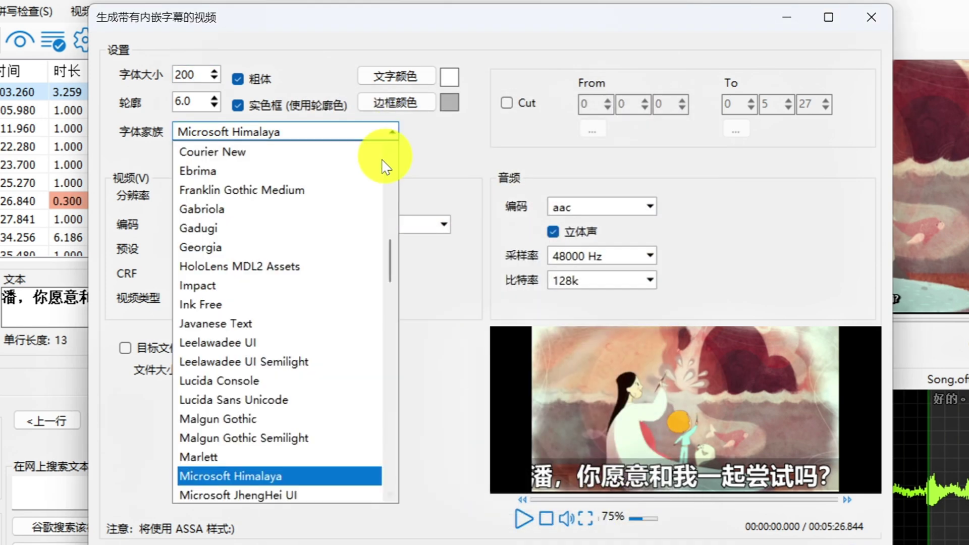
click(273, 362)
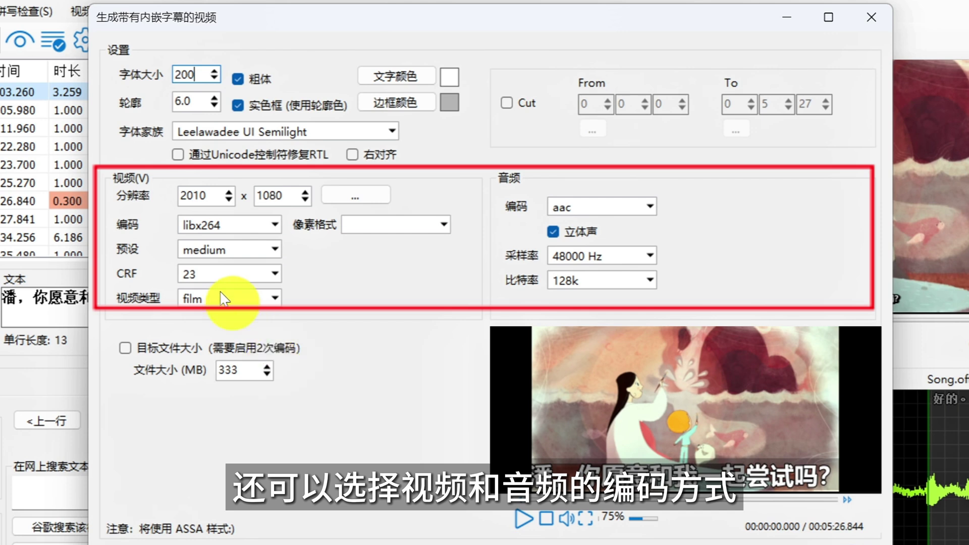
click(614, 207)
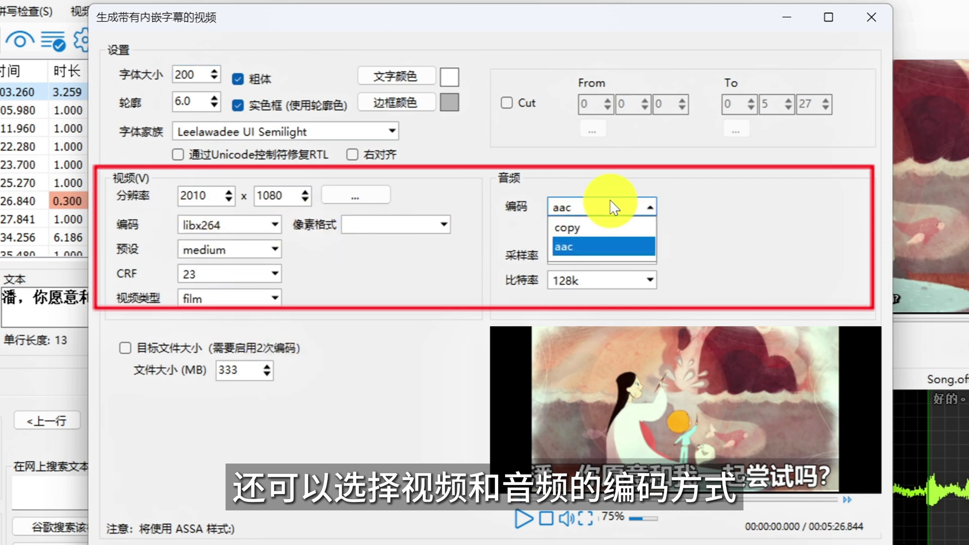
click(616, 202)
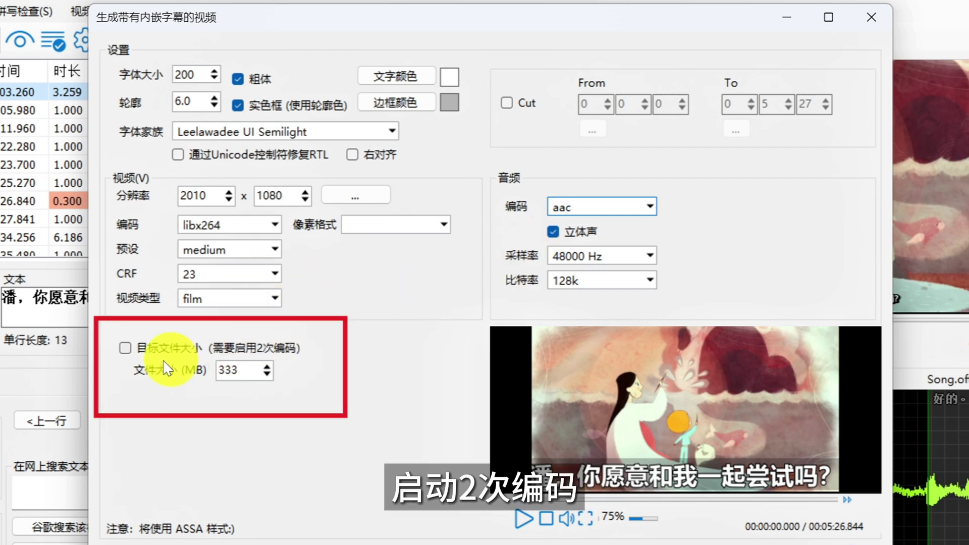
Try two-pass encoding with a target file size of 100 MB and turn the option off again.
click(126, 349)
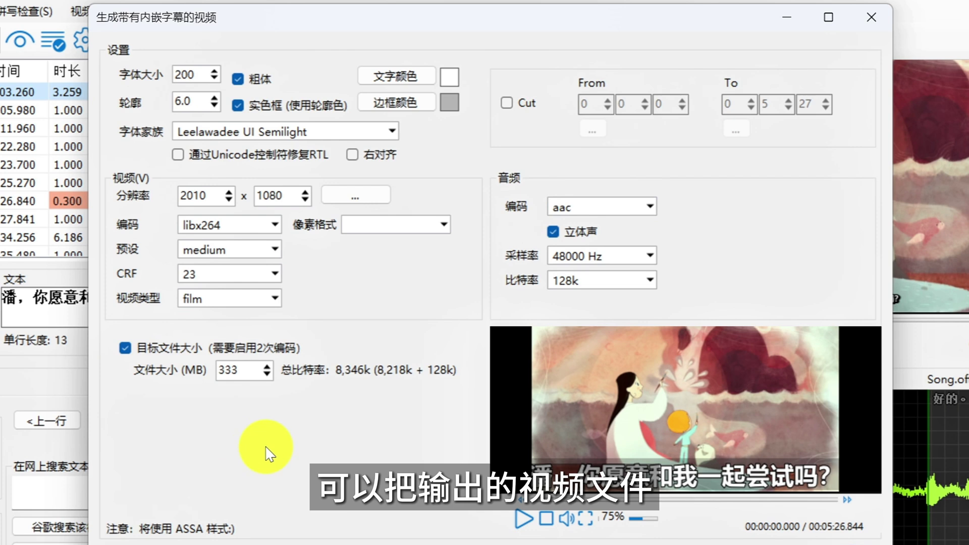
drag(256, 368, 209, 372)
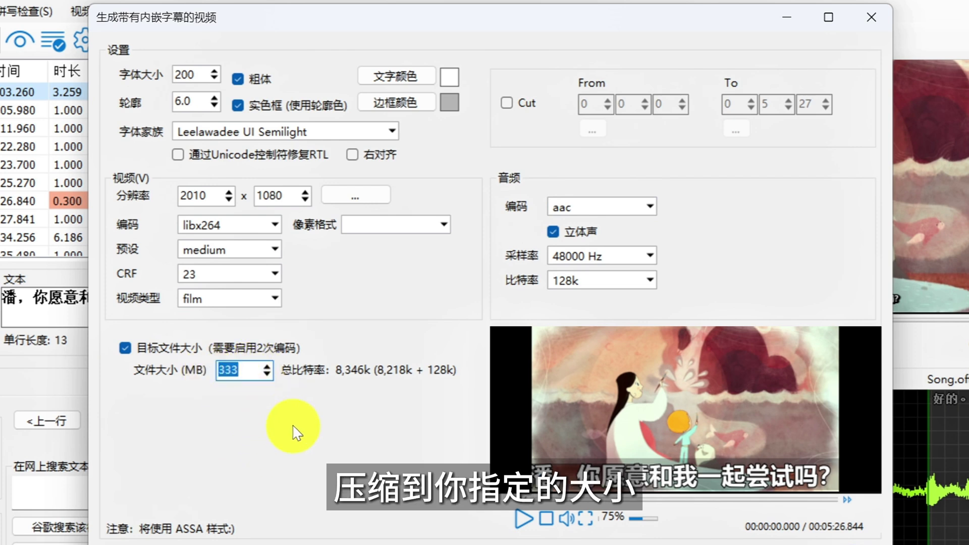
text(100)
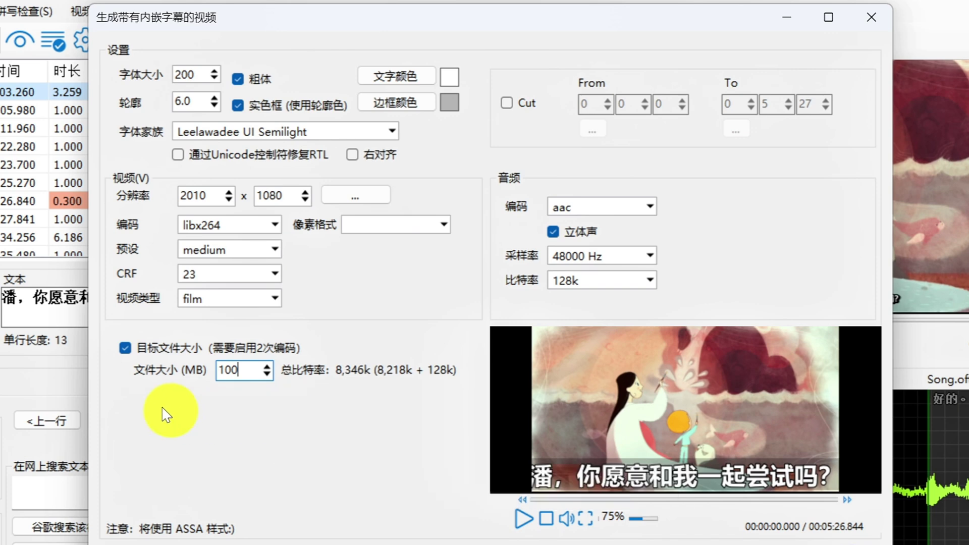
click(124, 349)
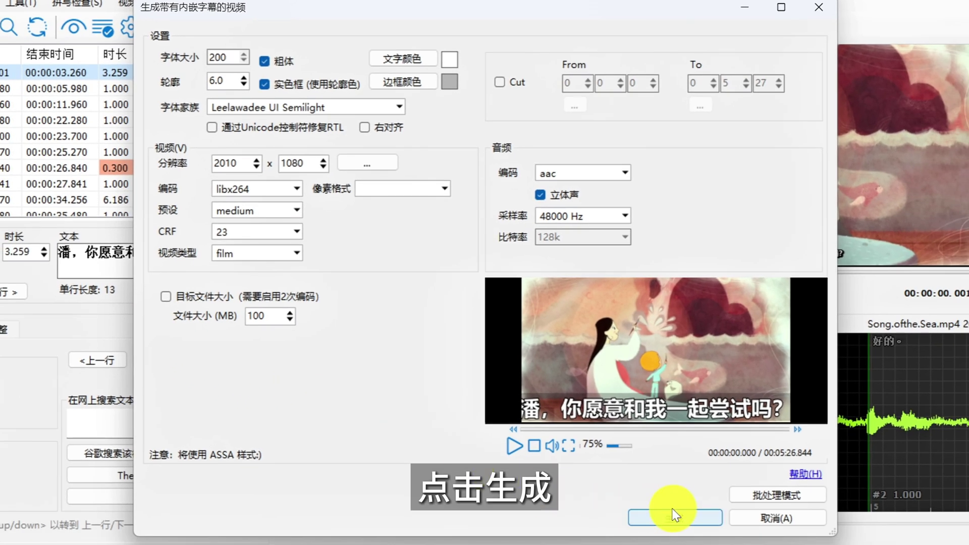
Generate the burned-in video in MP4 format and save it to the desktop as 硬字幕.
click(674, 515)
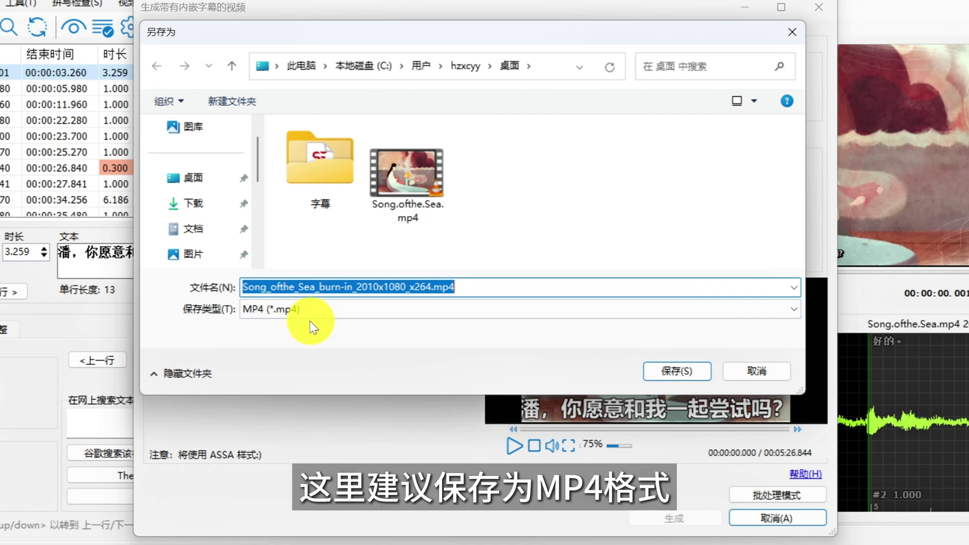
click(331, 316)
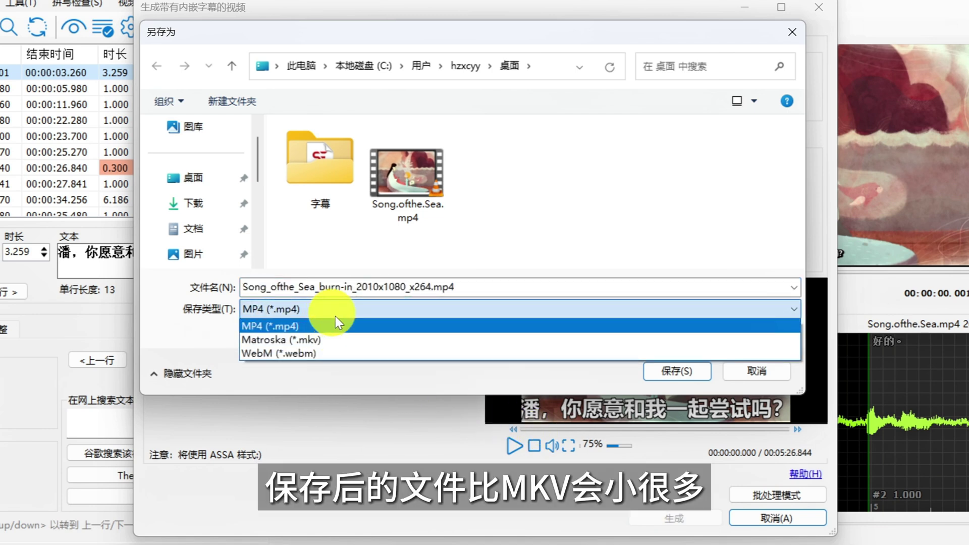
click(368, 382)
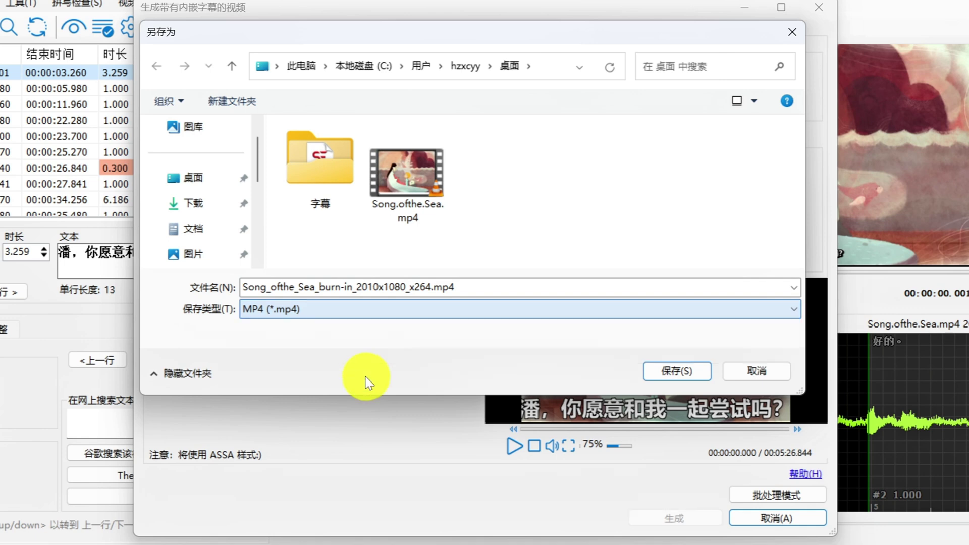
click(490, 287)
key(ctrl+a)
text(硬字幕)
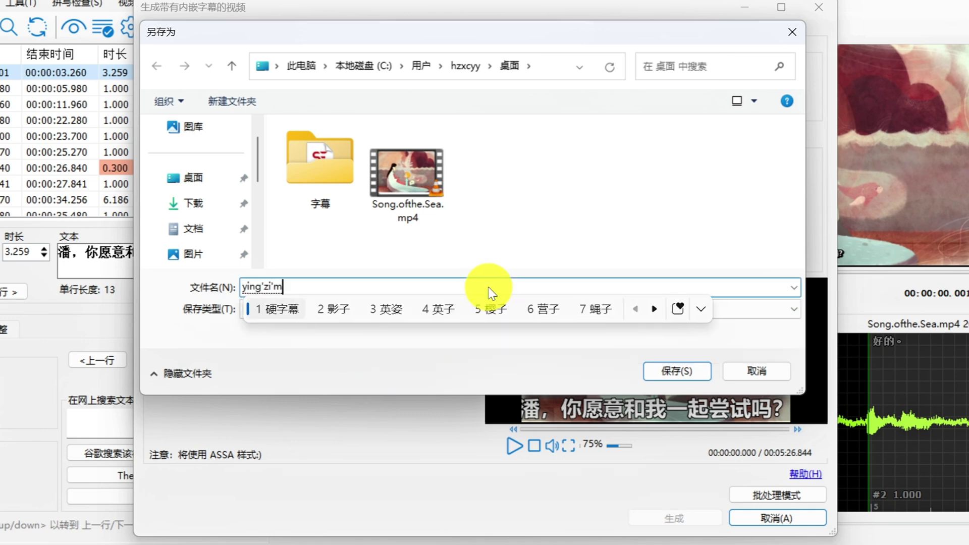
click(663, 375)
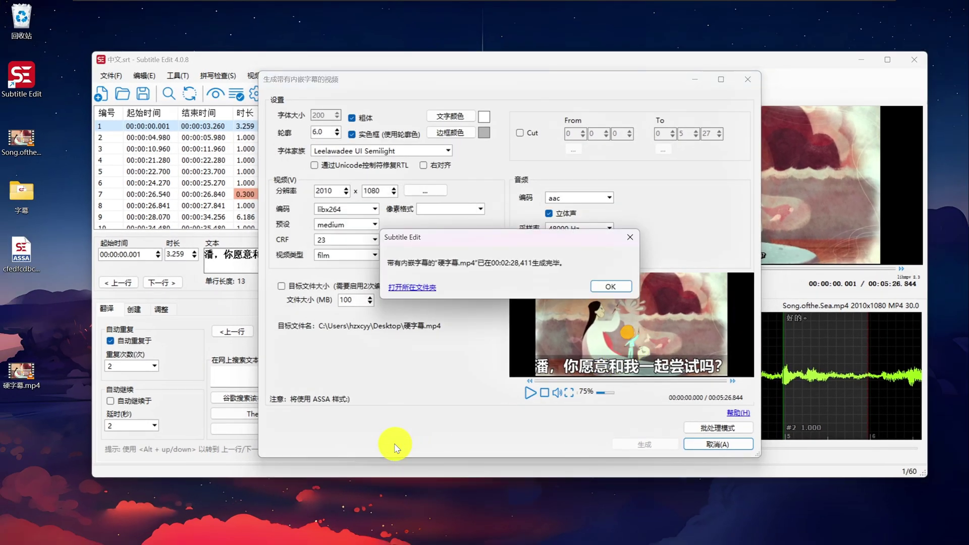
Dismiss the completion message, leave the burned-in video dialog and close Subtitle Edit.
click(611, 287)
click(748, 79)
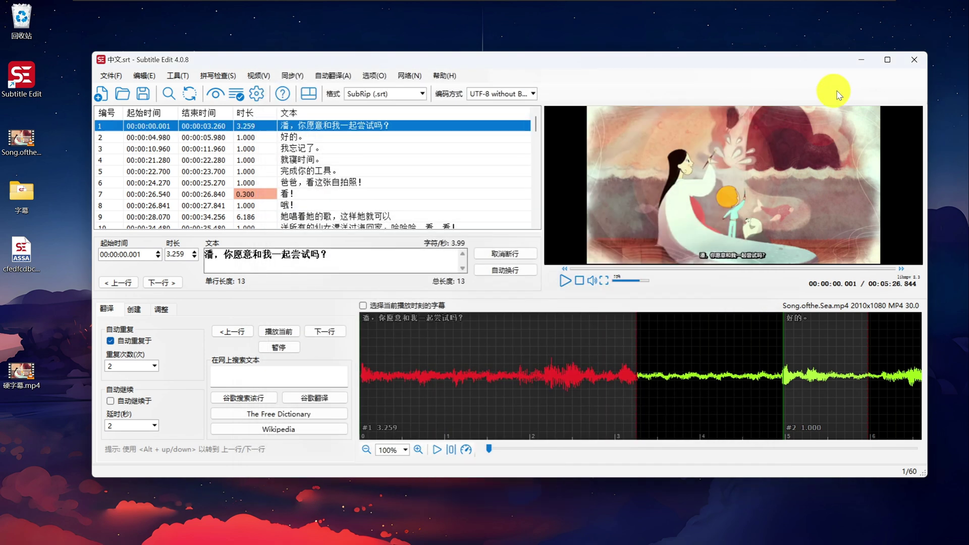
click(911, 61)
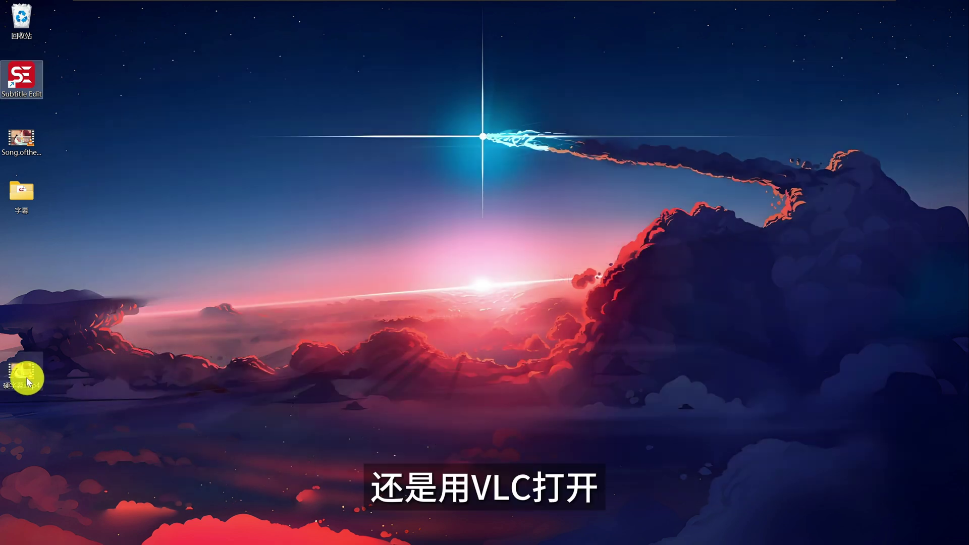
Open 硬字幕.mp4 from the desktop in VLC media player and check whether it offers switchable subtitle tracks.
right_click(27, 378)
mouse_move(175, 192)
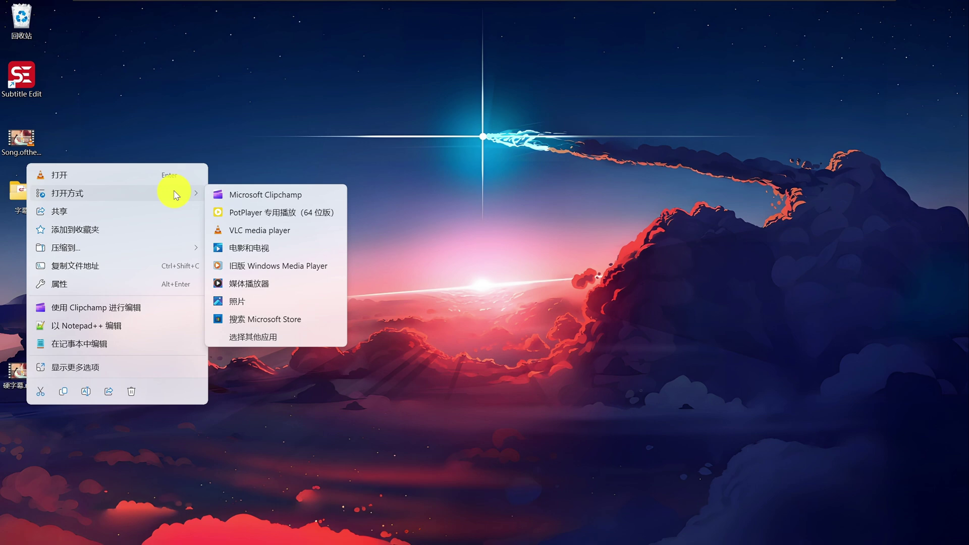
click(250, 232)
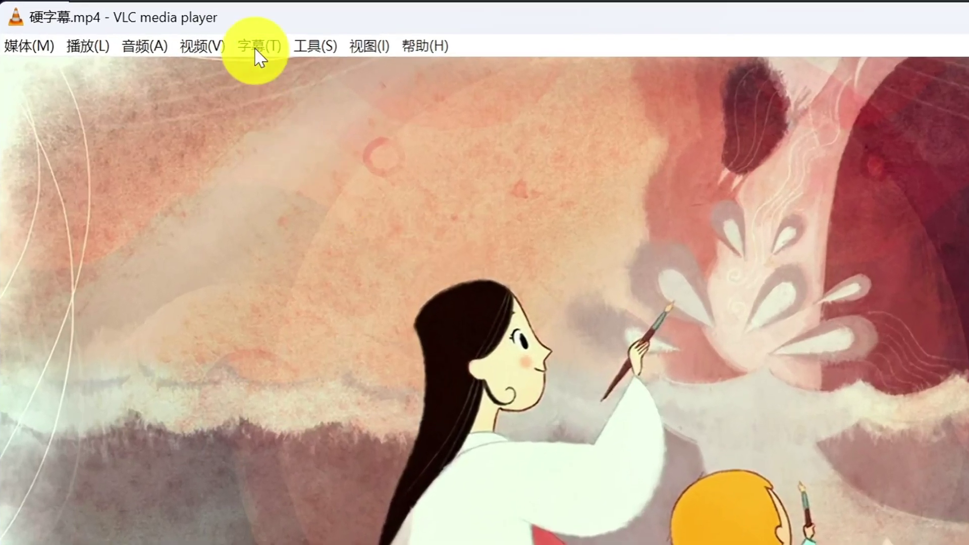
click(166, 23)
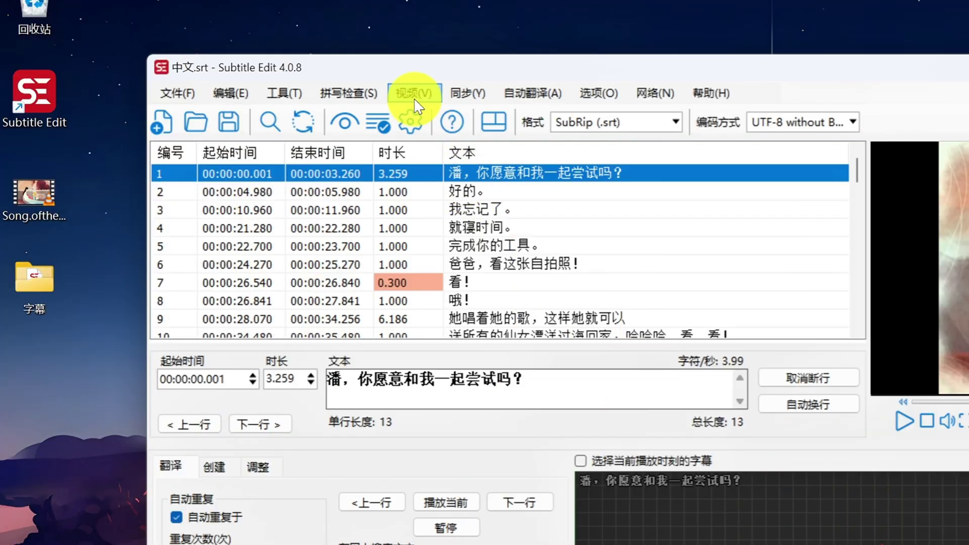
Generate a transparent subtitle video with white text, save it to the desktop as 白色 in MP4 format, and dismiss the completion message.
click(414, 93)
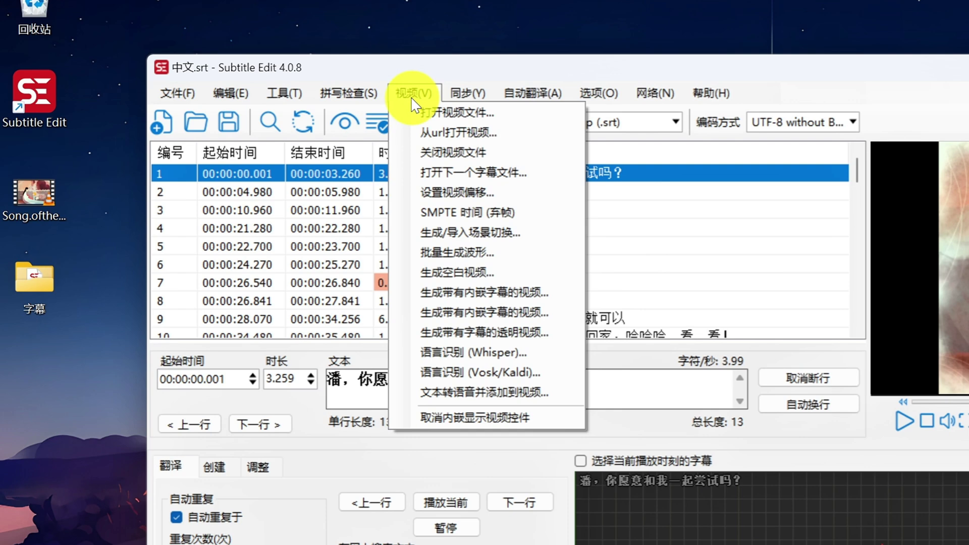
click(556, 341)
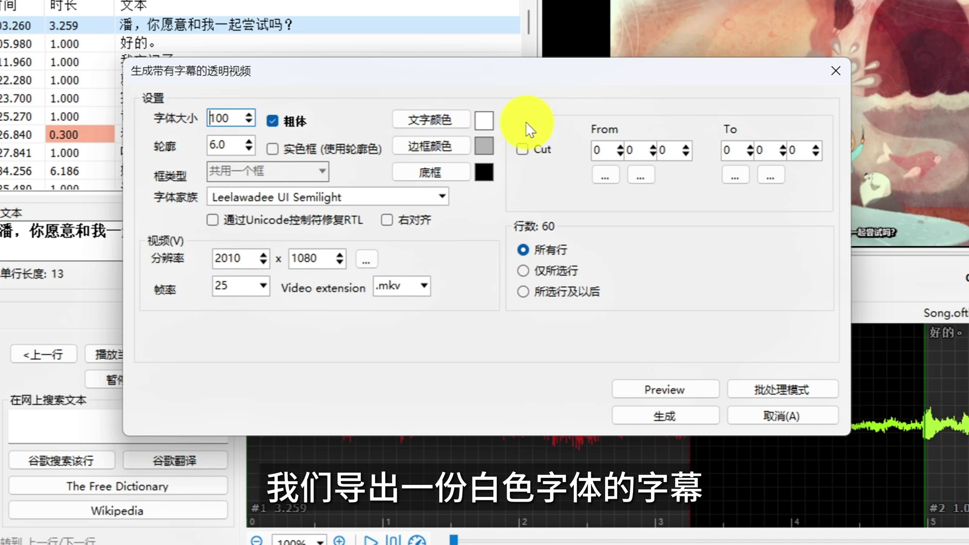
click(674, 416)
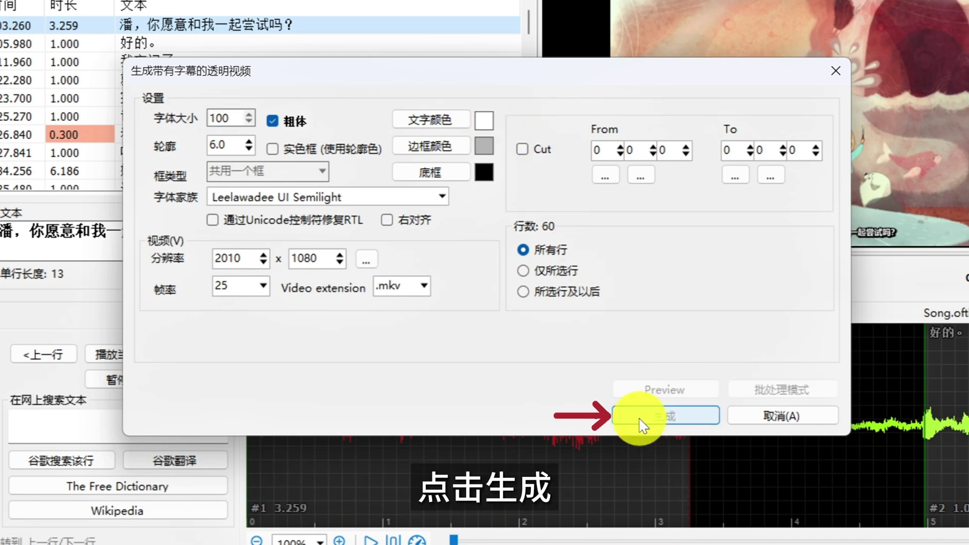
click(192, 238)
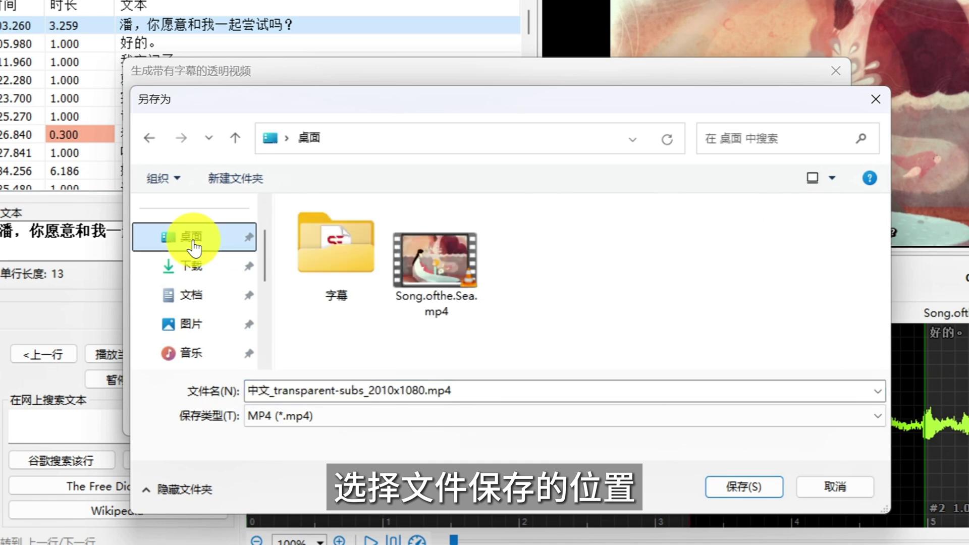
click(470, 393)
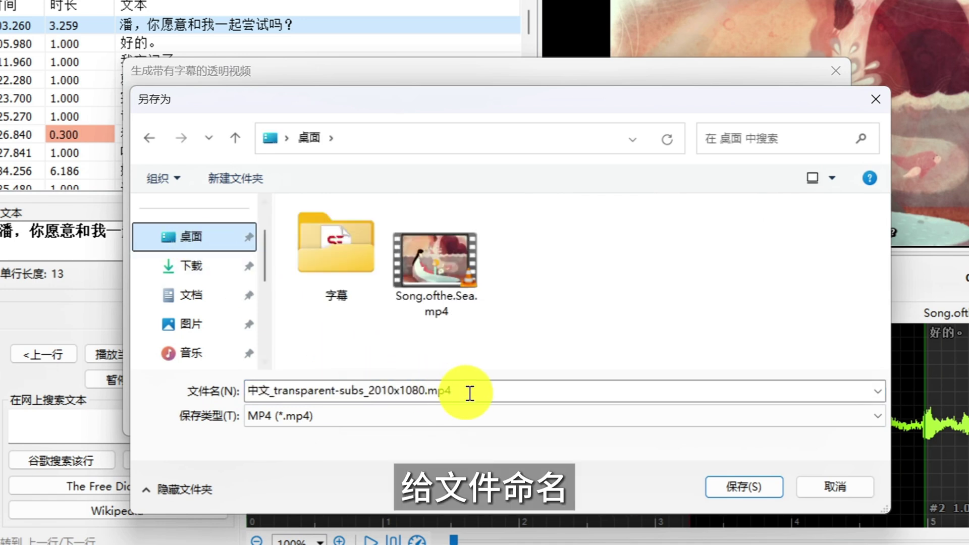
key(ctrl+a)
text(白色)
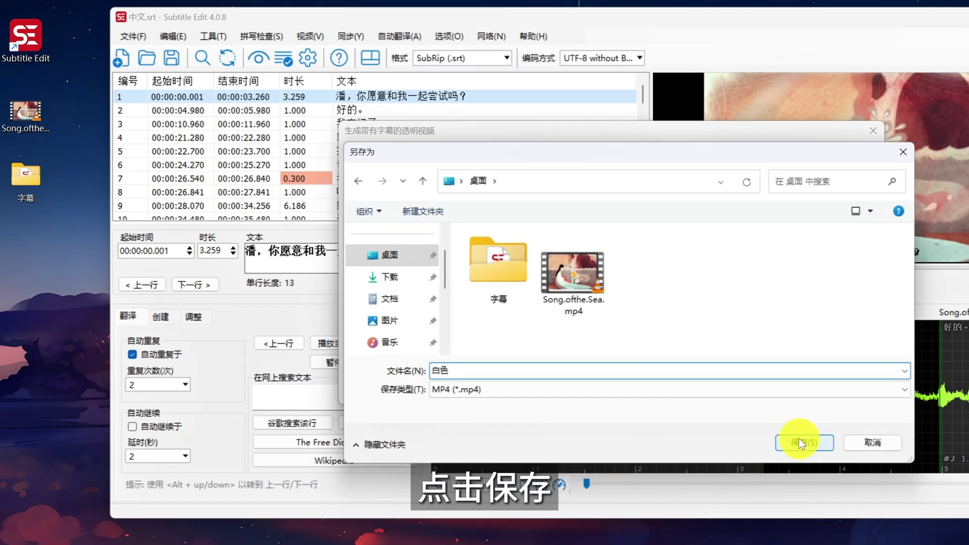
click(744, 487)
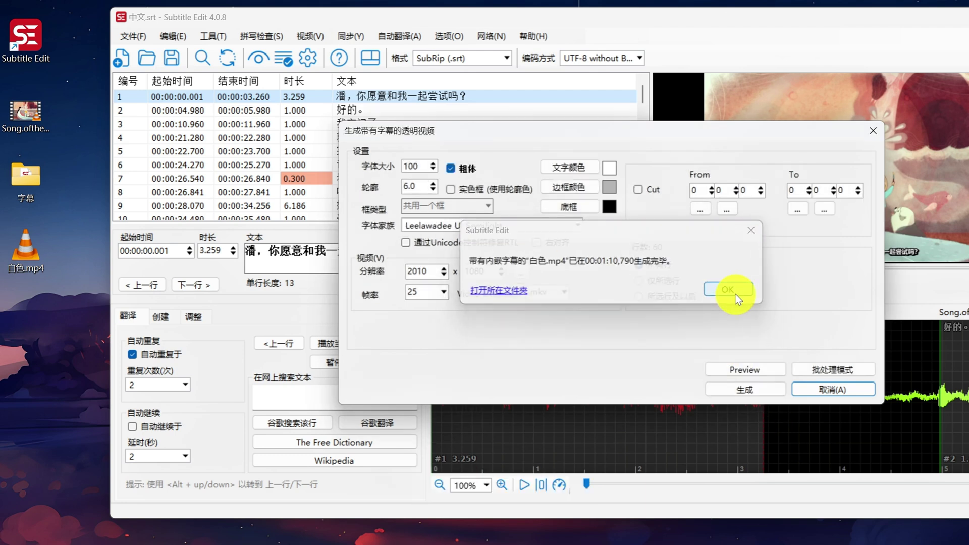
click(734, 291)
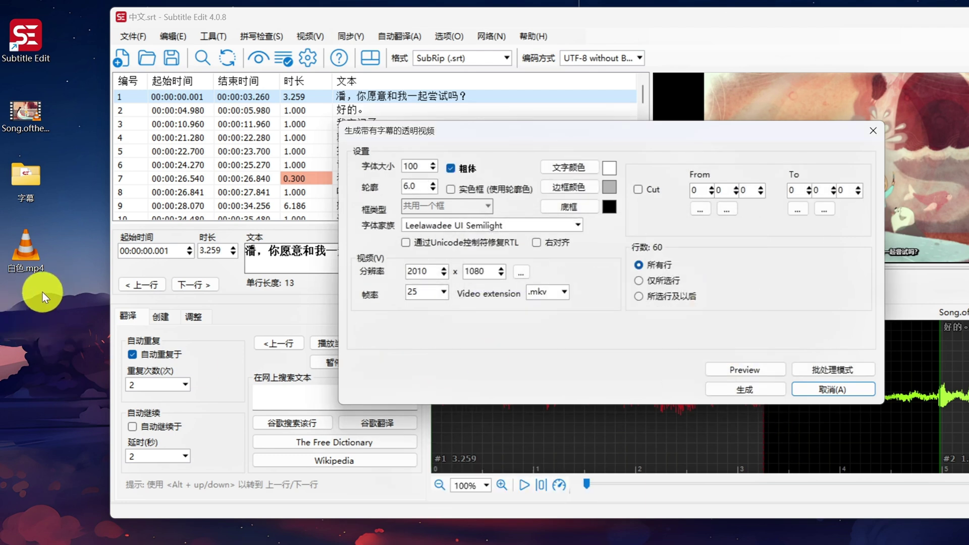
Change the subtitle text colour to blue and the outline colour to yellow for the transparent video.
click(609, 172)
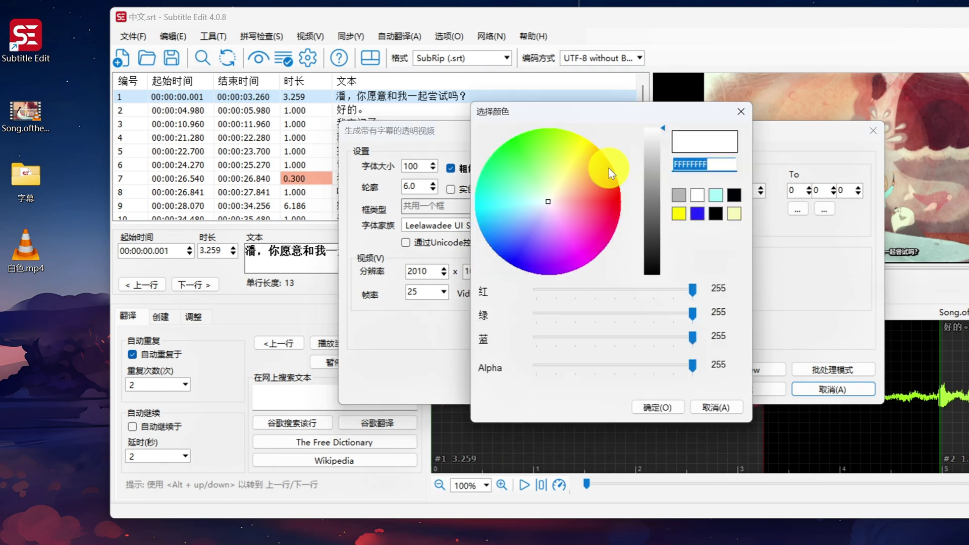
click(699, 214)
click(658, 408)
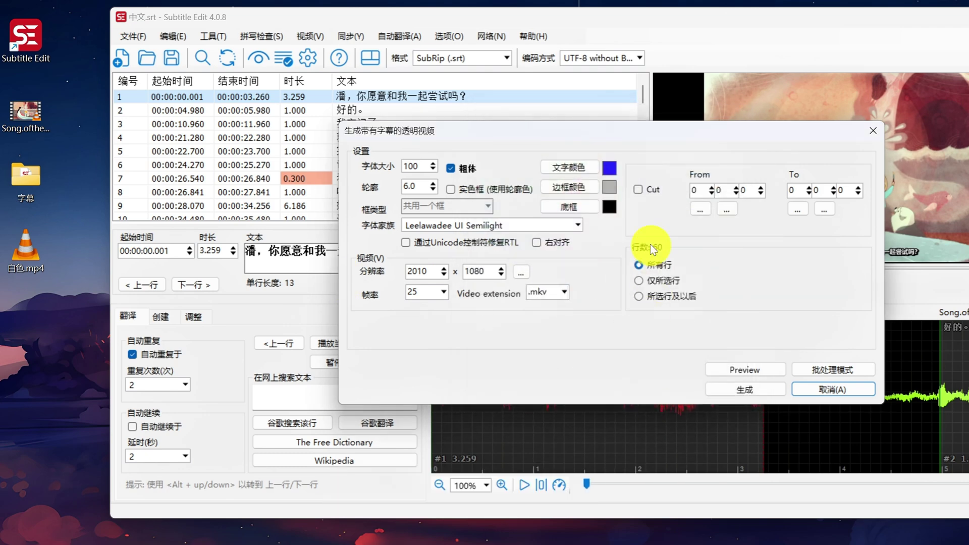
click(612, 190)
click(698, 214)
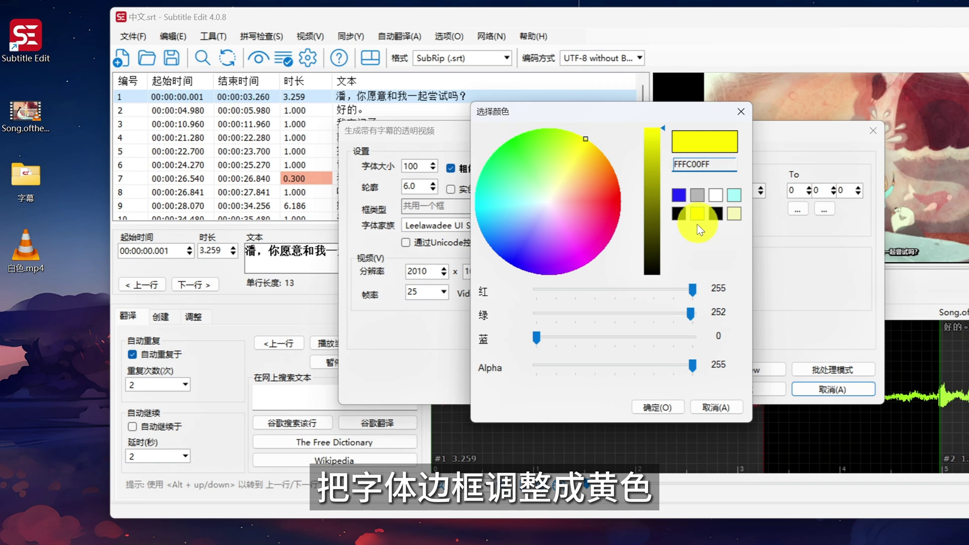
click(659, 408)
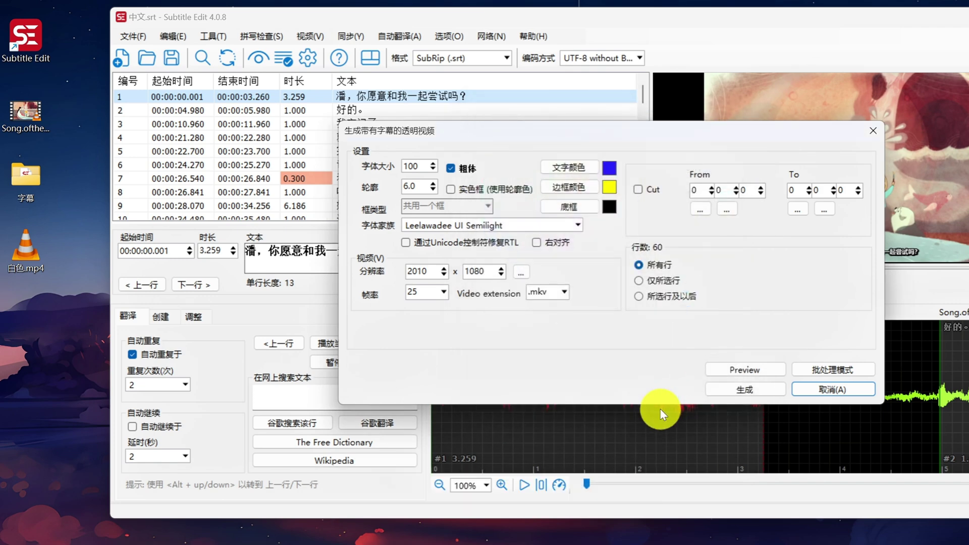
Generate the blue subtitle video as 蓝色 in MP4 format on the desktop, dismiss the completion message and return to the desktop.
click(732, 393)
click(396, 261)
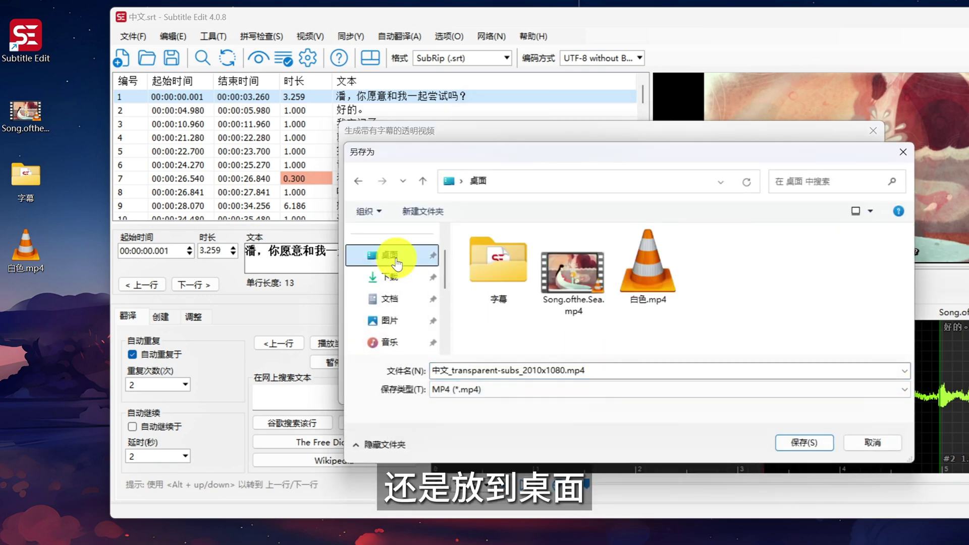
triple_click(625, 371)
text(lanse)
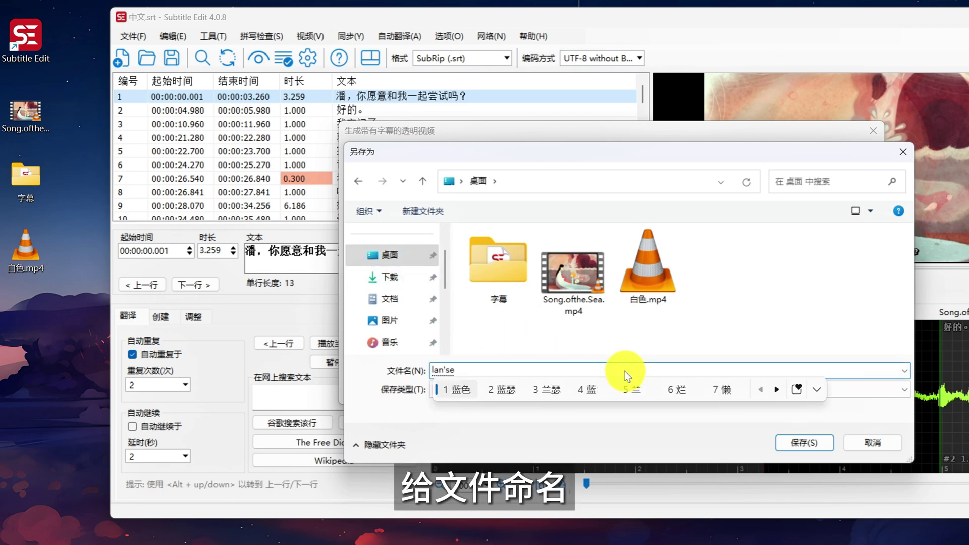
key(space)
click(789, 443)
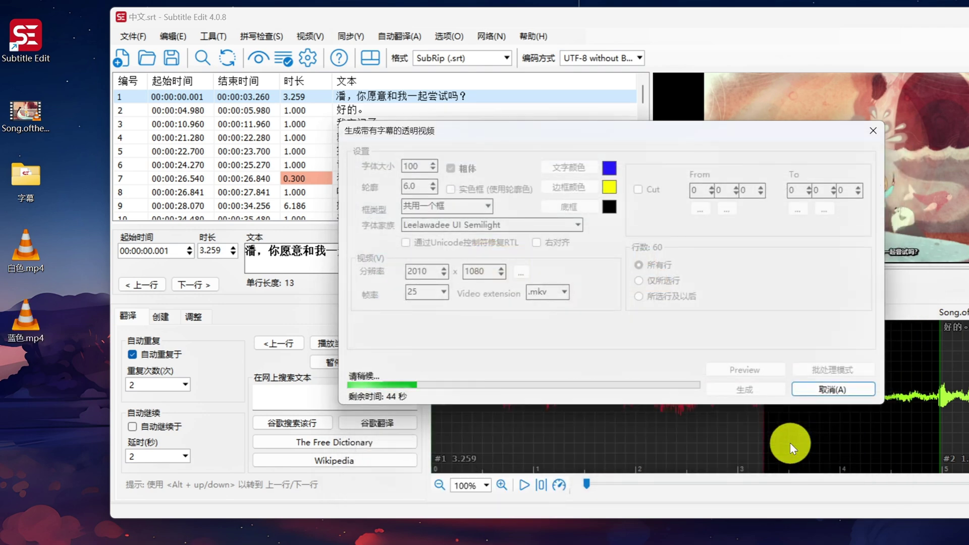
click(737, 291)
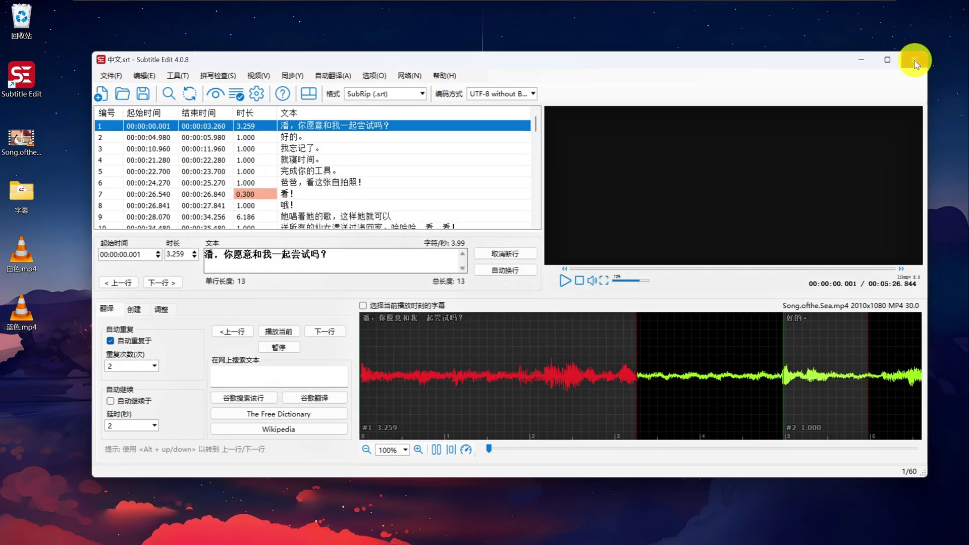
key(super+d)
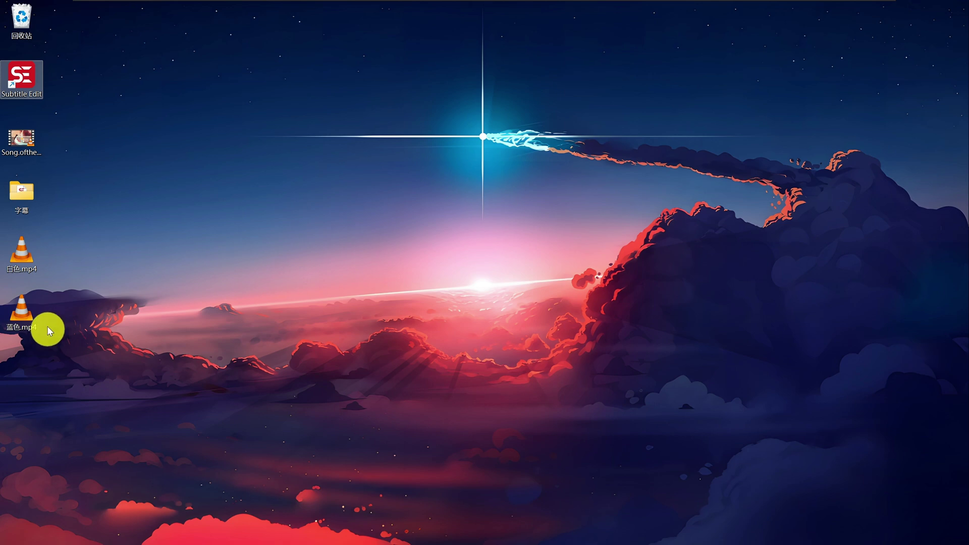
View 白色.mp4 and 蓝色.mp4 one after the other in VLC media player to check how their subtitles look.
double_click(21, 255)
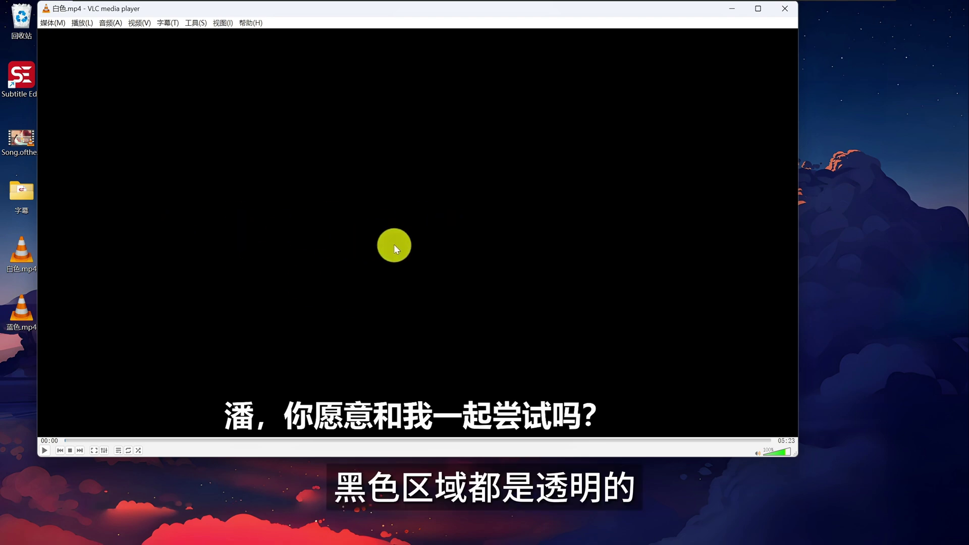
click(785, 9)
double_click(29, 314)
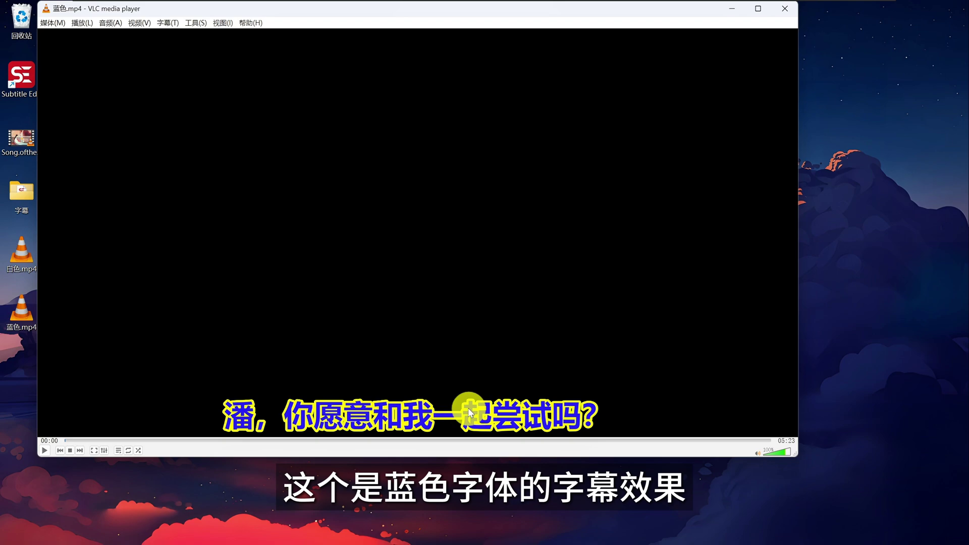
click(785, 9)
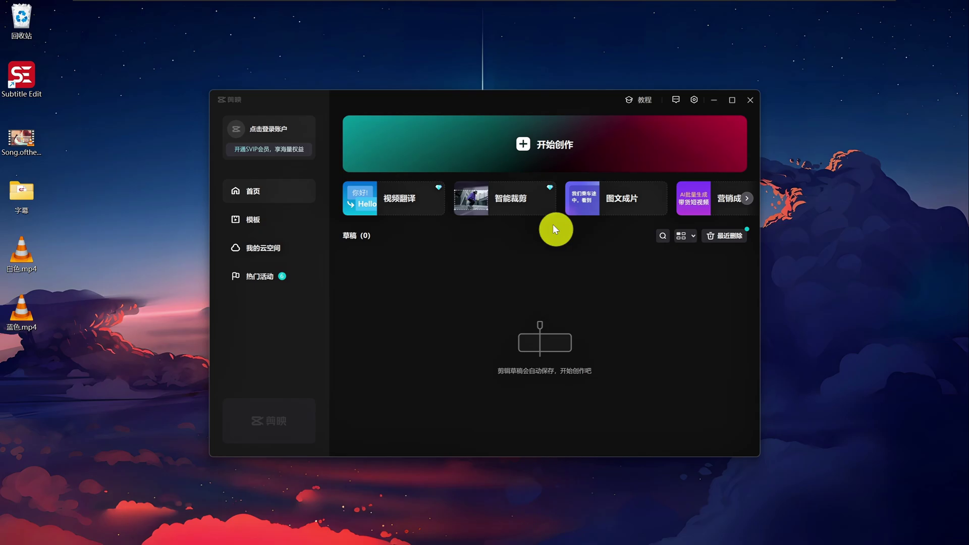
Switch to 剪映, start a new project and import Song.ofthe.Sea.mp4, 白色.mp4 and 蓝色.mp4 from the desktop.
click(528, 142)
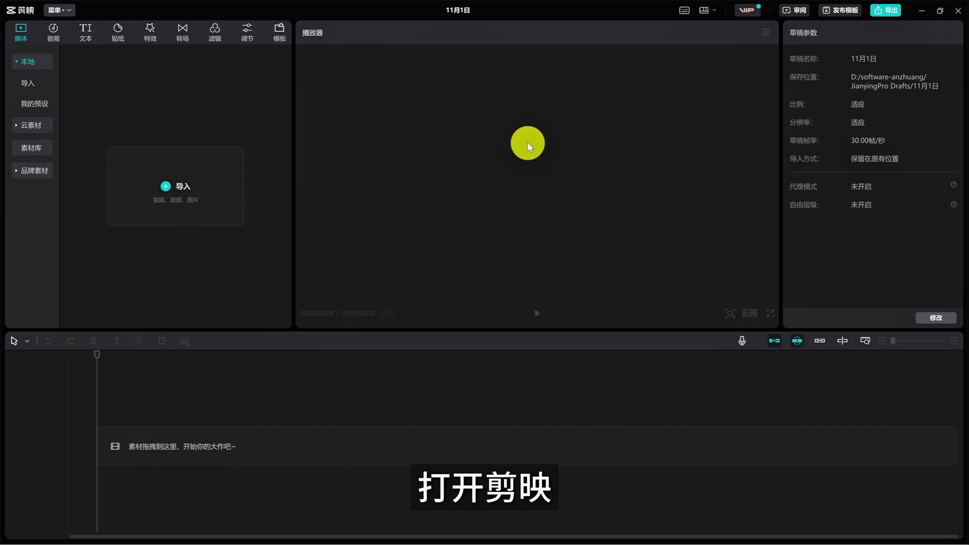
click(185, 185)
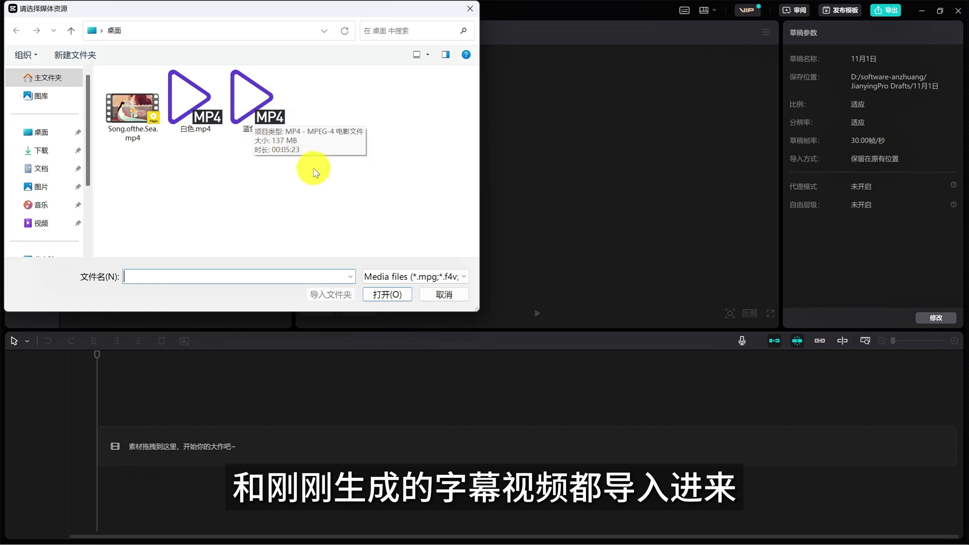
drag(314, 174, 168, 119)
click(380, 298)
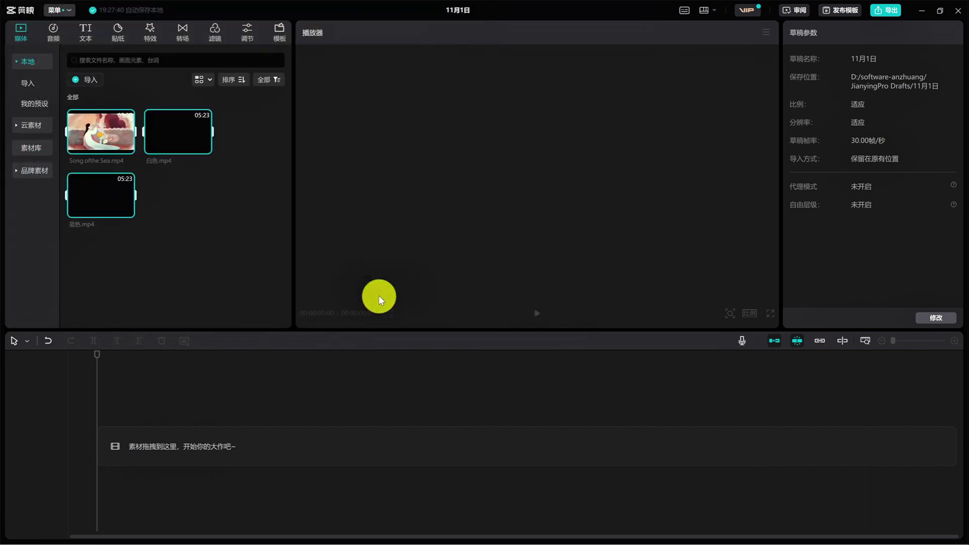
Stack the clips from the timeline's start: Song.ofthe.Sea.mp4 on the main track, 白色.mp4 above it and 蓝色.mp4 on top.
drag(108, 141, 117, 440)
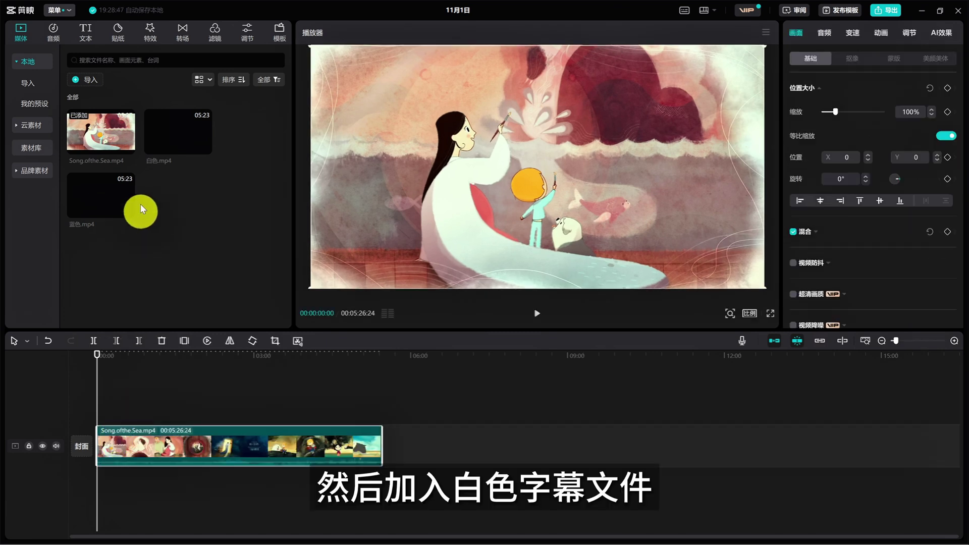
drag(168, 134, 101, 401)
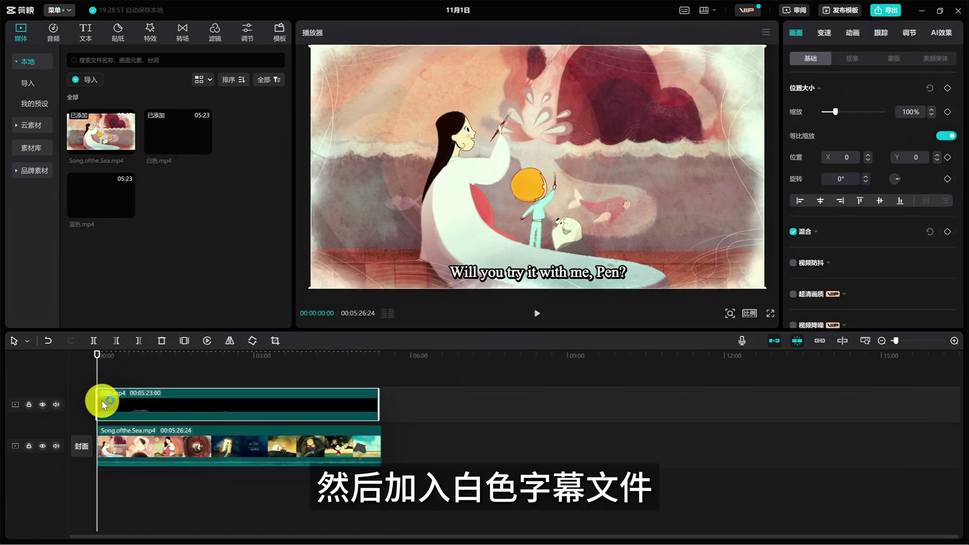
drag(98, 204, 90, 379)
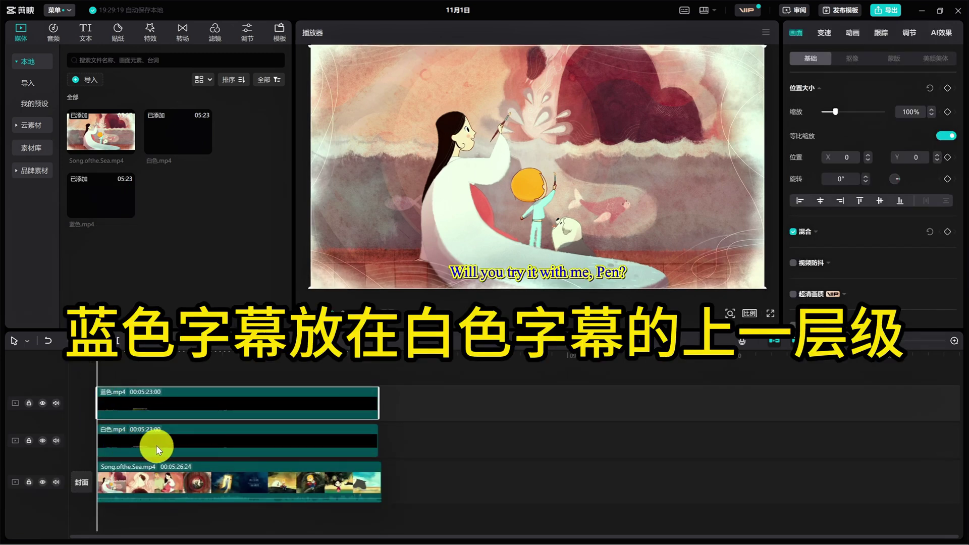
Play the opening line to find its starting point and place the playhead at 00:00:02:03.
scroll(168, 403, up, 5)
scroll(168, 404, up, 8)
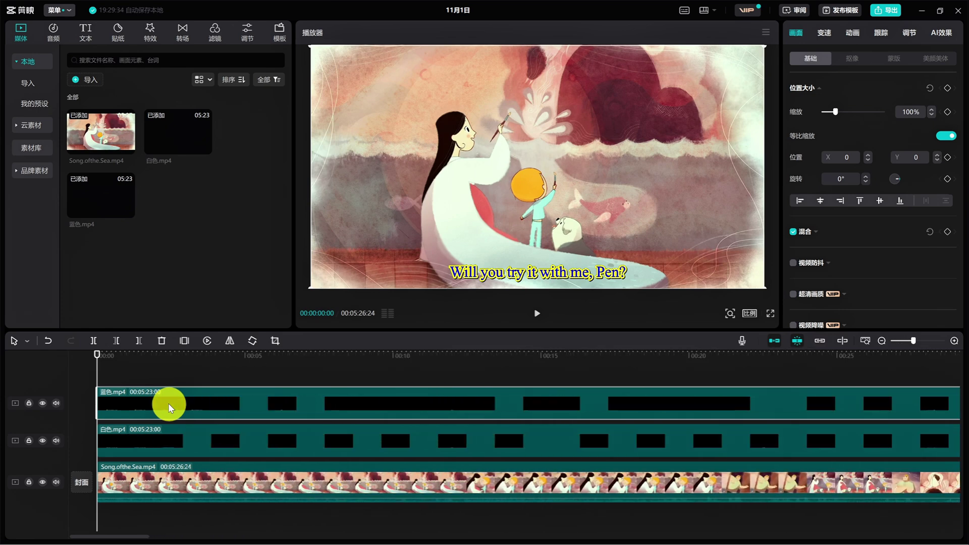
click(537, 314)
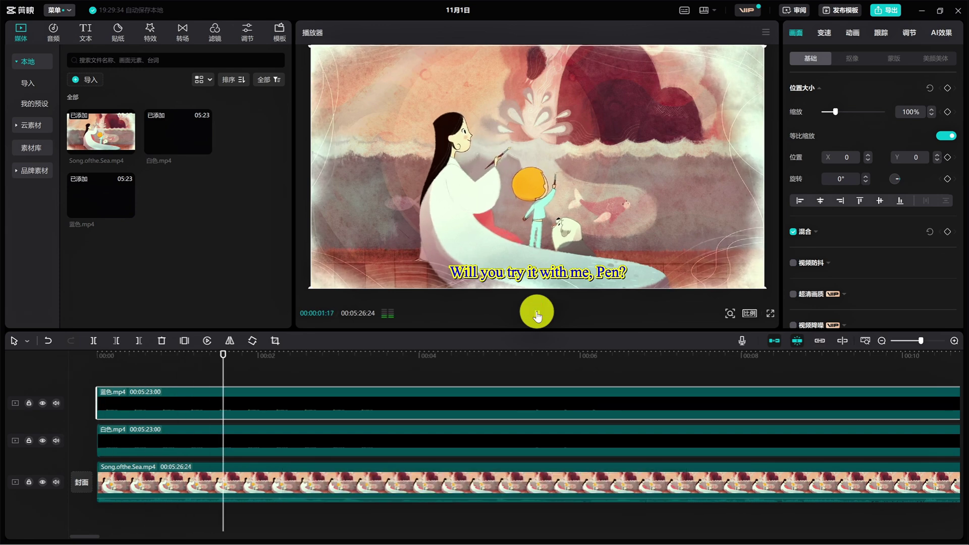
click(537, 314)
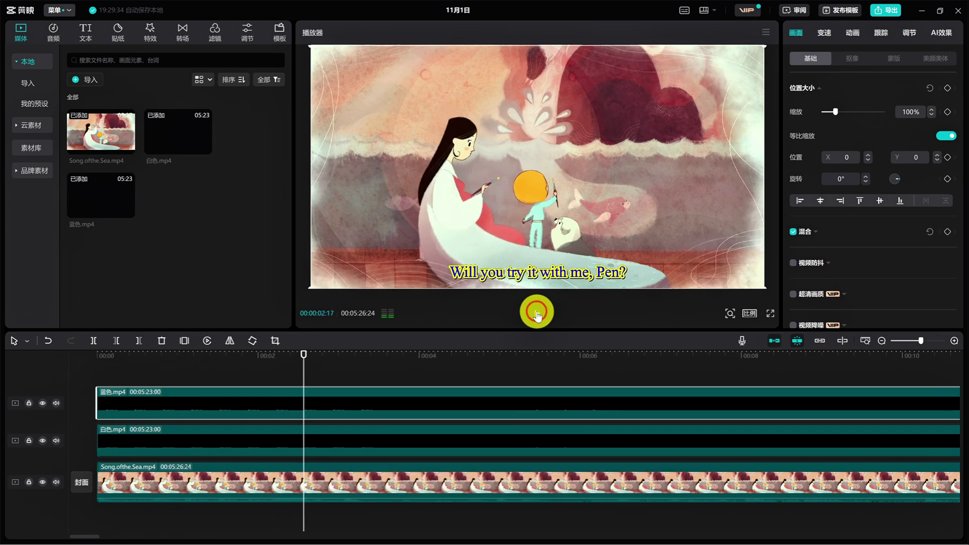
click(266, 378)
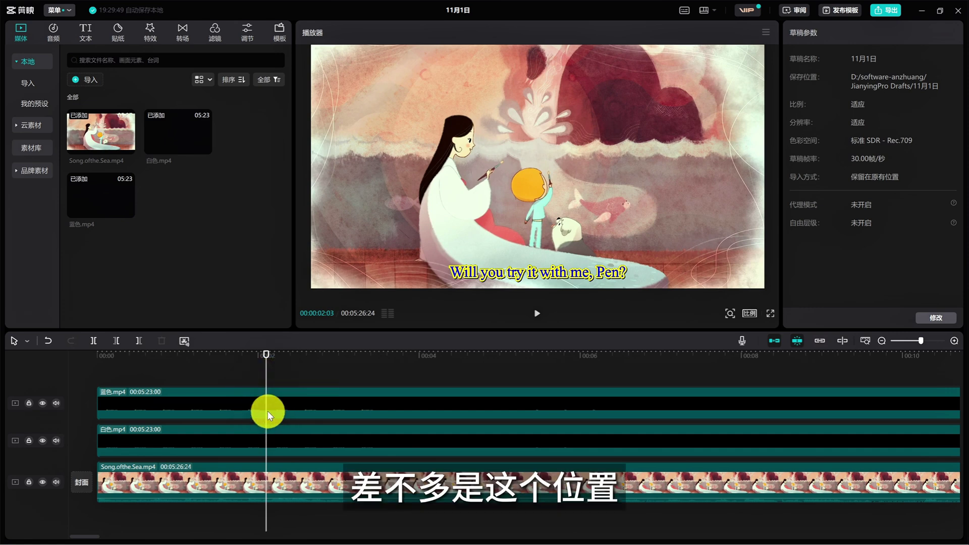
Apply a linear mask (线性) to the 蓝色.mp4 clip and set the mask's rotation to -90°.
click(298, 404)
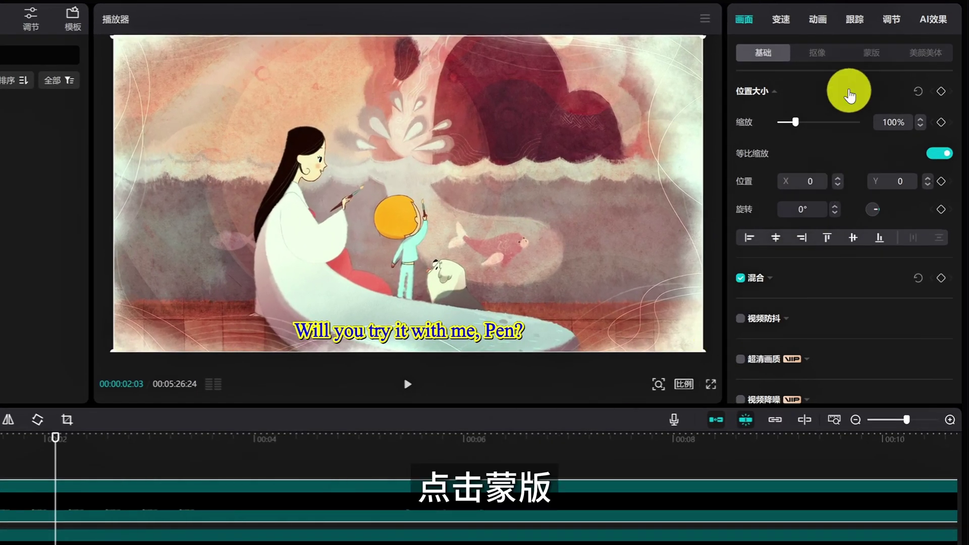
click(870, 52)
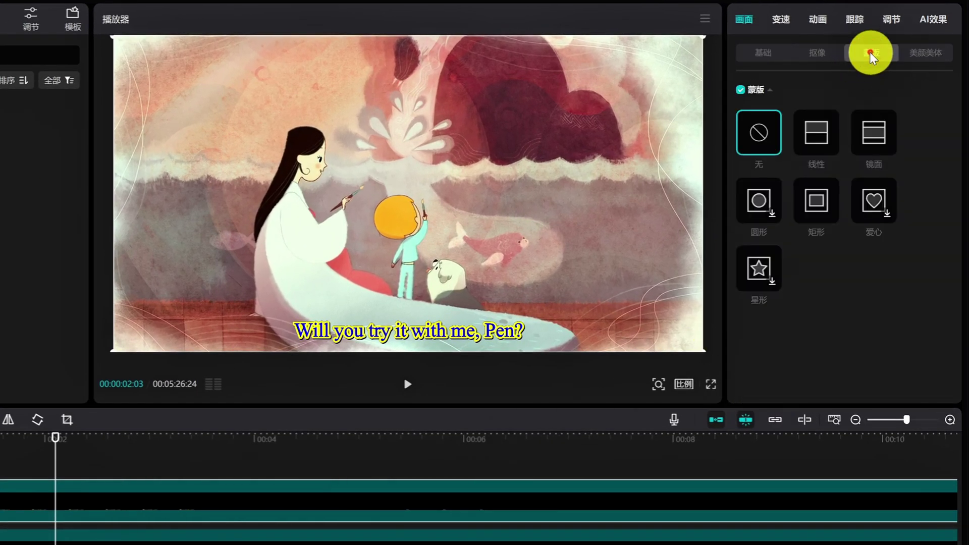
click(823, 142)
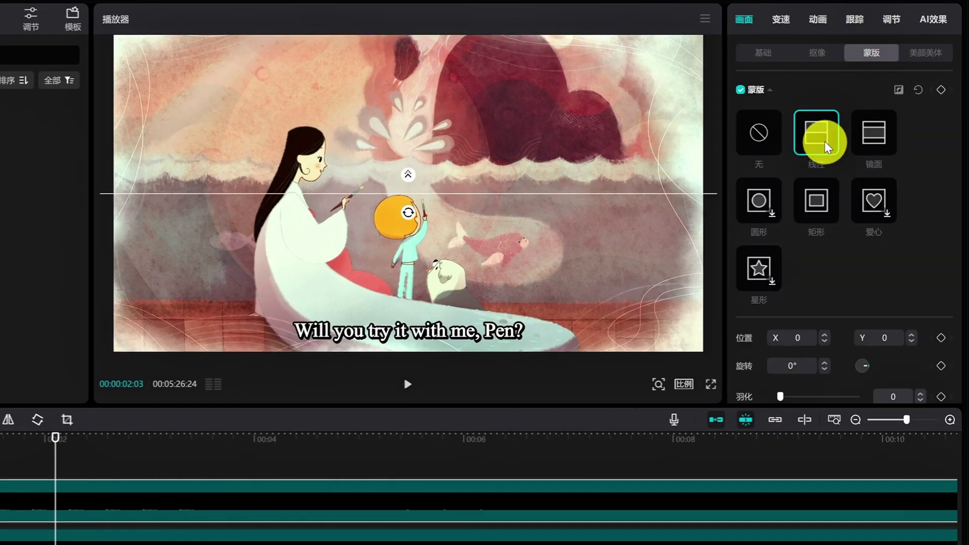
click(807, 365)
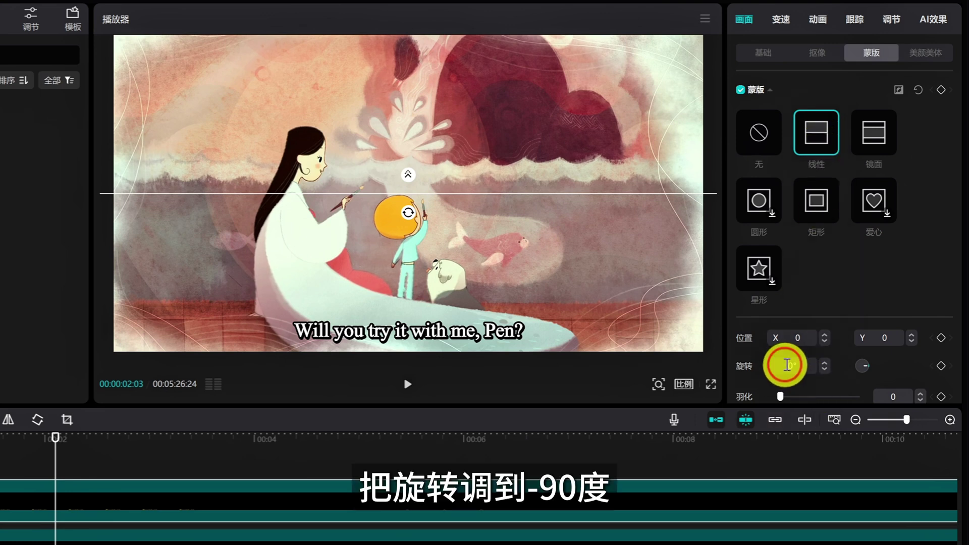
text(-90)
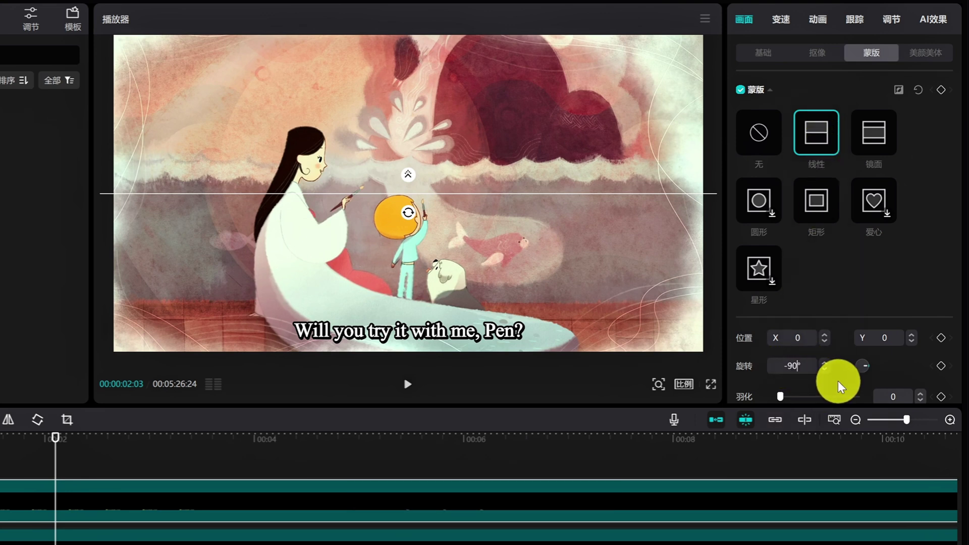
key(Return)
Keyframe the mask line to sweep from the frame's left edge (X about -1005) at 00:00:02:03 to its right edge (X about 987) at 00:00:03:17.
drag(397, 225, 96, 249)
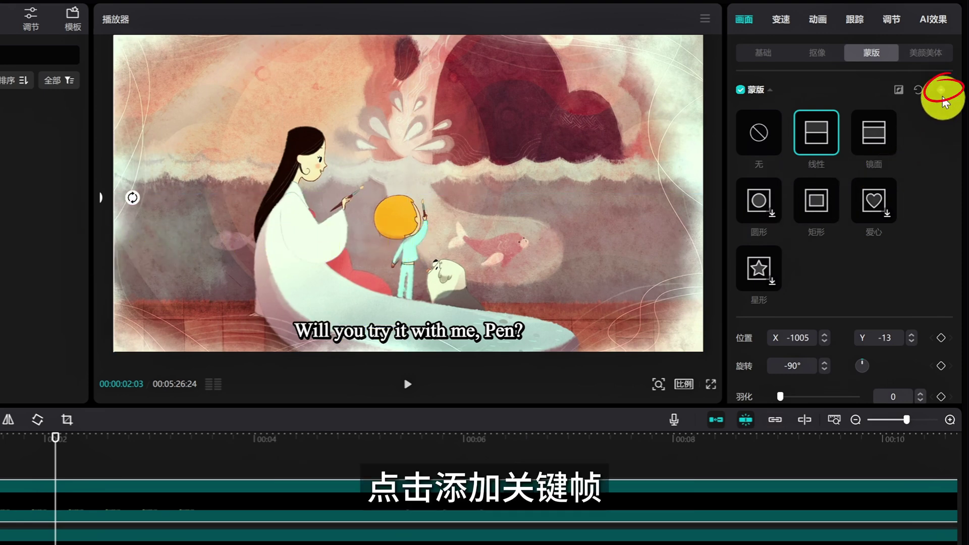
click(942, 91)
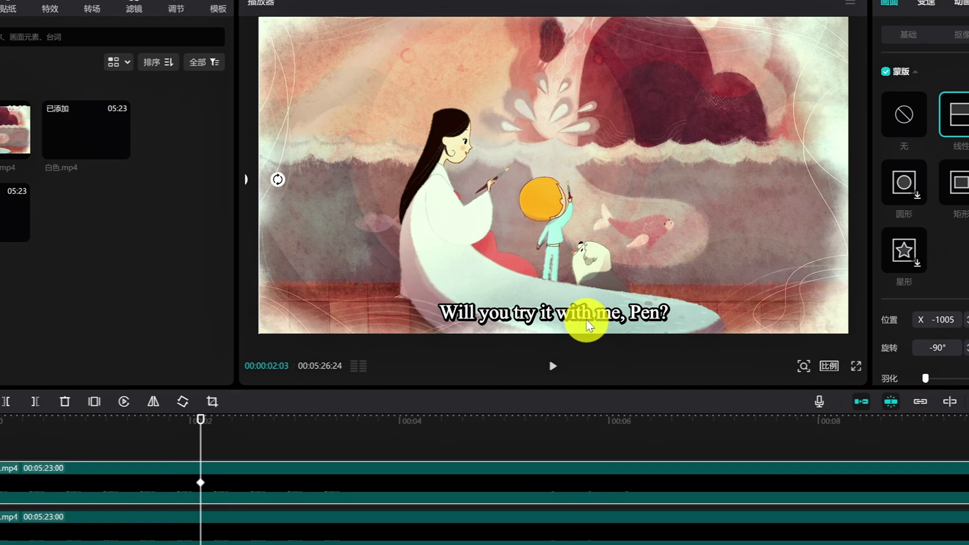
click(553, 366)
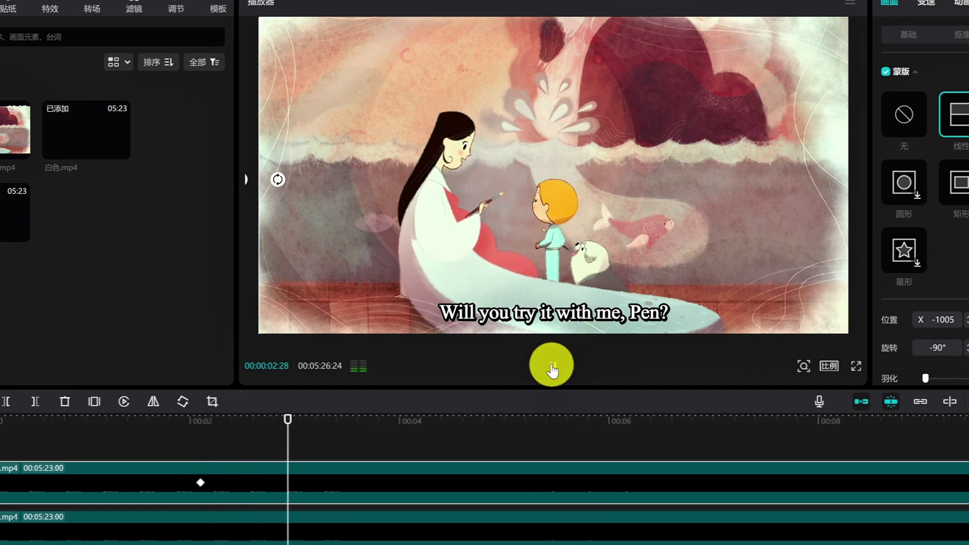
click(552, 366)
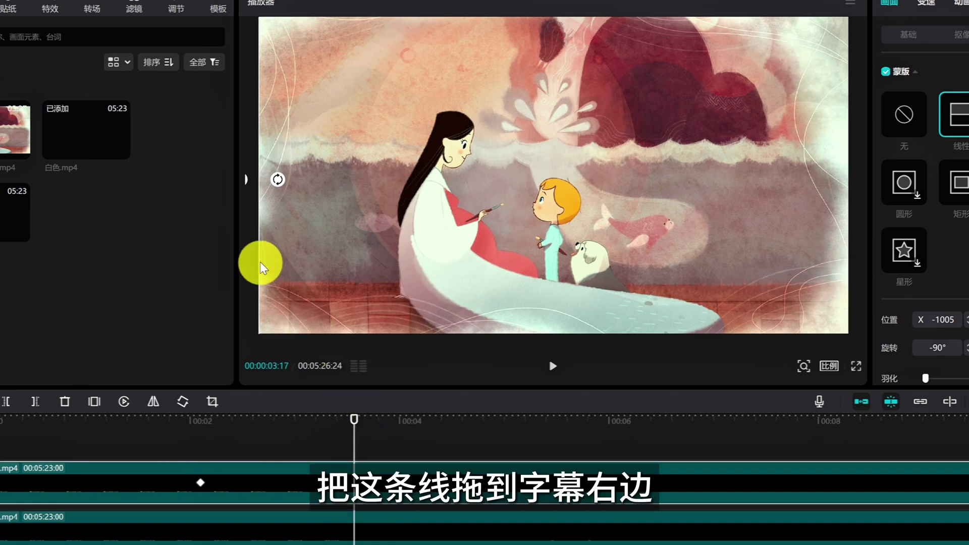
mouse_move(259, 260)
mouse_down()
mouse_move(655, 274)
mouse_move(843, 268)
mouse_up()
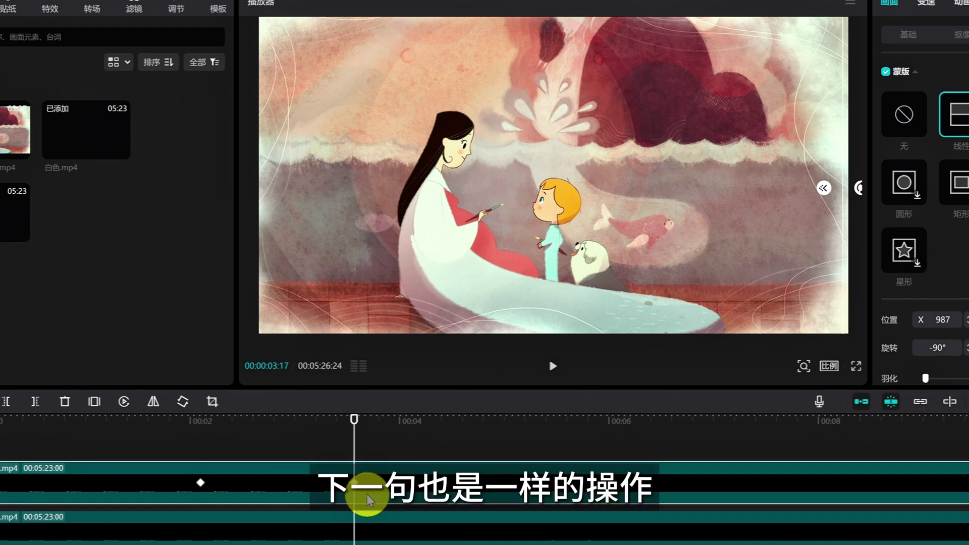
Find where the "Okay." line is first spoken, at 00:00:05:00, and keyframe the 蓝色.mp4 mask line back at the frame's left edge, X about -1005.
click(551, 361)
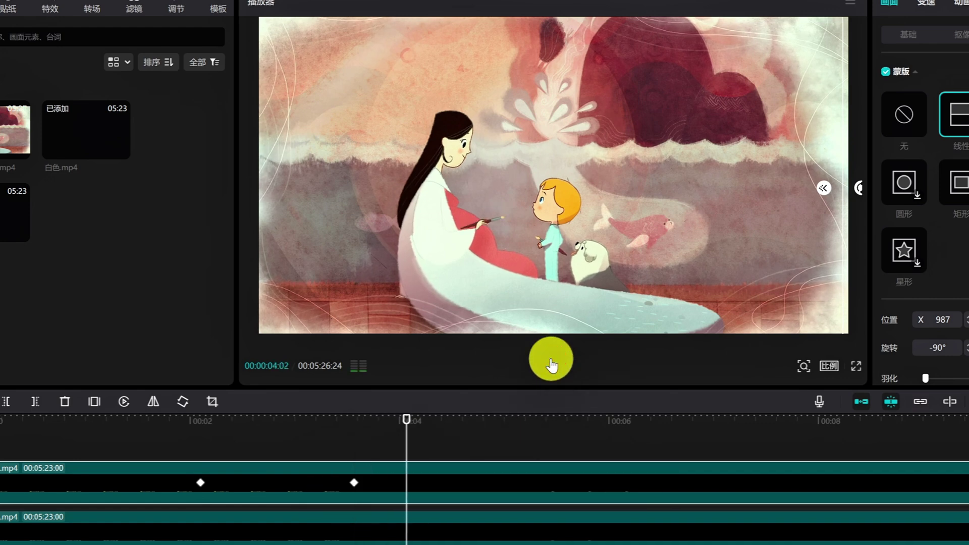
click(551, 361)
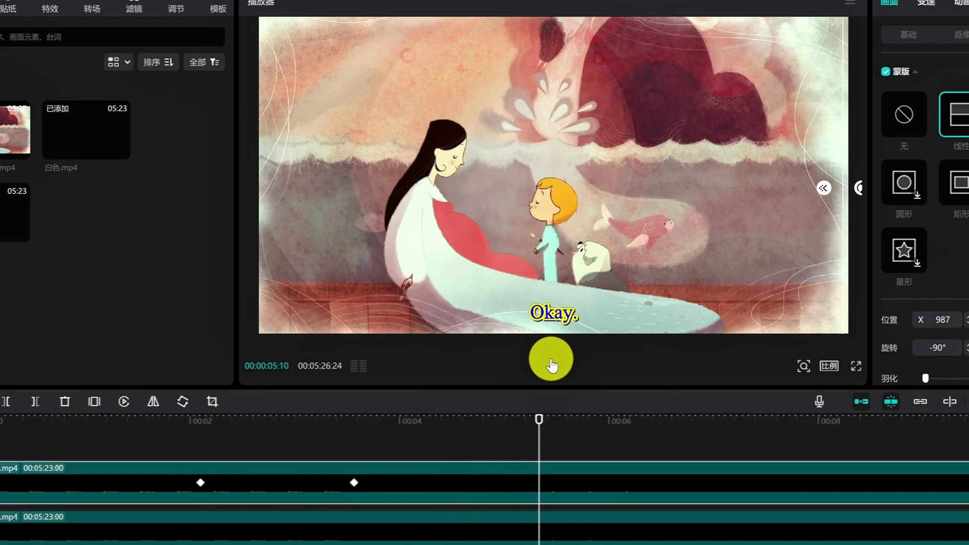
click(504, 447)
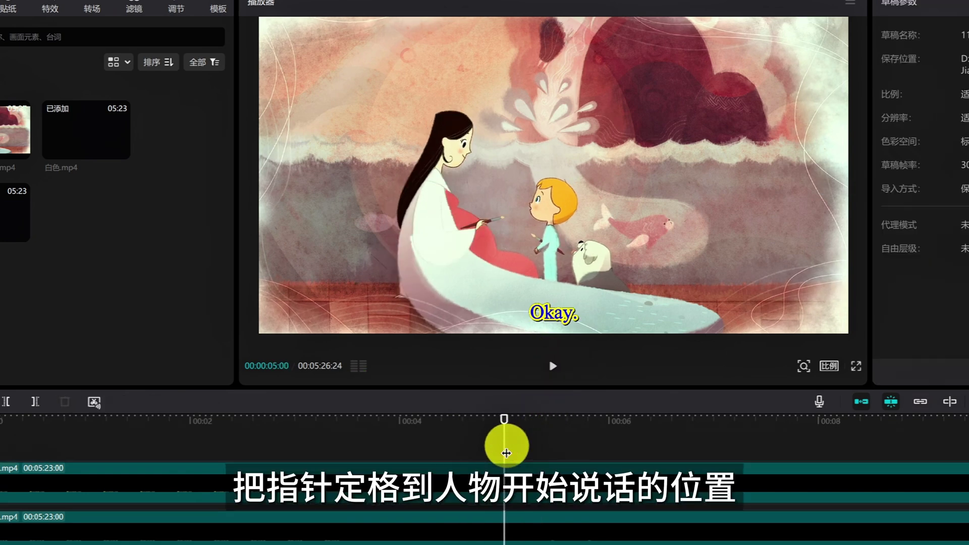
click(838, 217)
drag(833, 205, 251, 222)
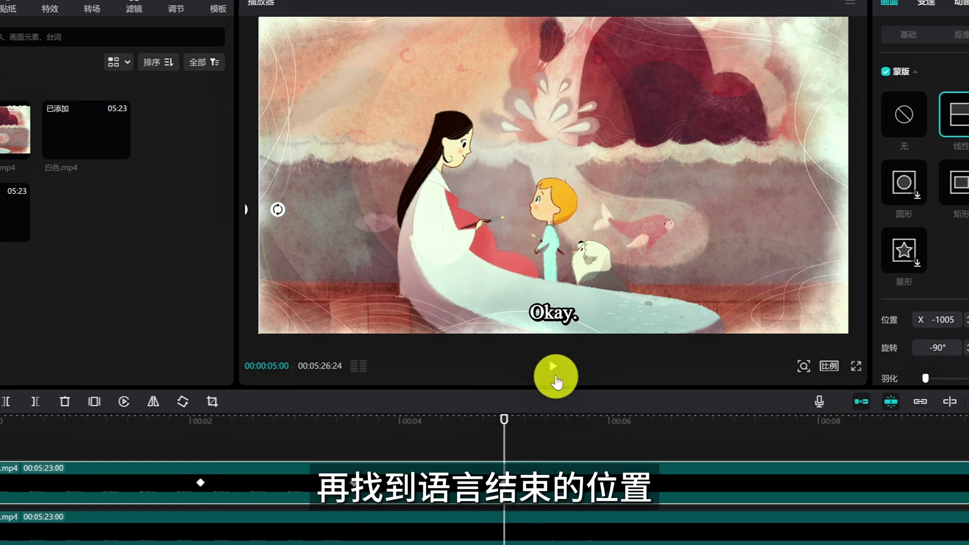
Play to the end of the spoken "Okay." at 00:00:05:28 and keyframe the mask line at the frame's right edge, X about 1005.
click(556, 379)
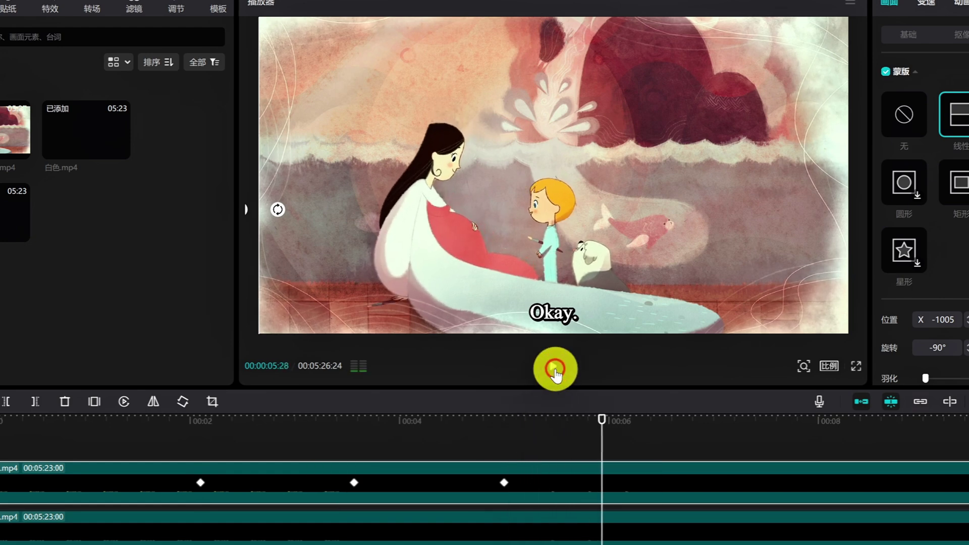
drag(259, 296, 875, 311)
mouse_move(621, 515)
mouse_down()
mouse_move(602, 503)
mouse_move(617, 501)
mouse_up()
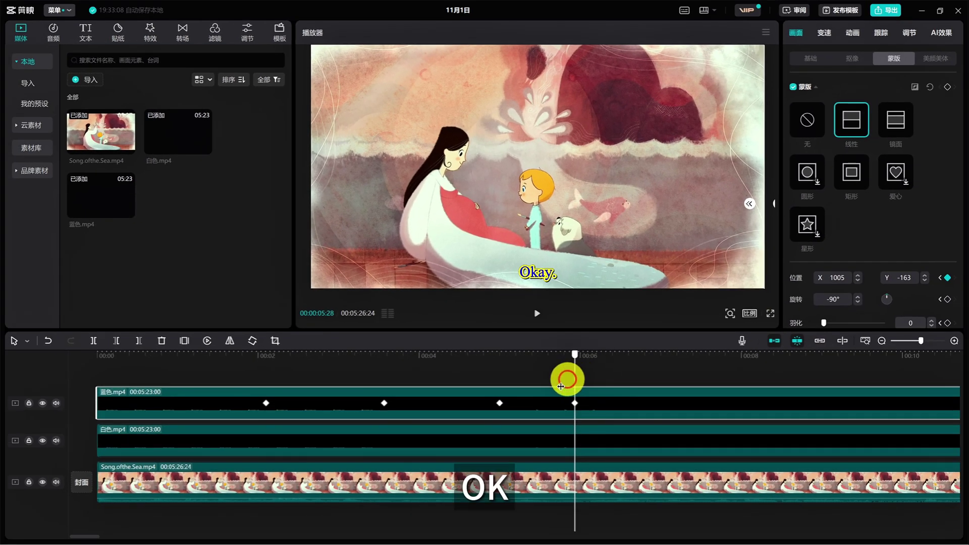
Play the project full screen from the start, then inspect the colour sweep in the opening line at 00:00:02:19.
click(98, 355)
click(771, 314)
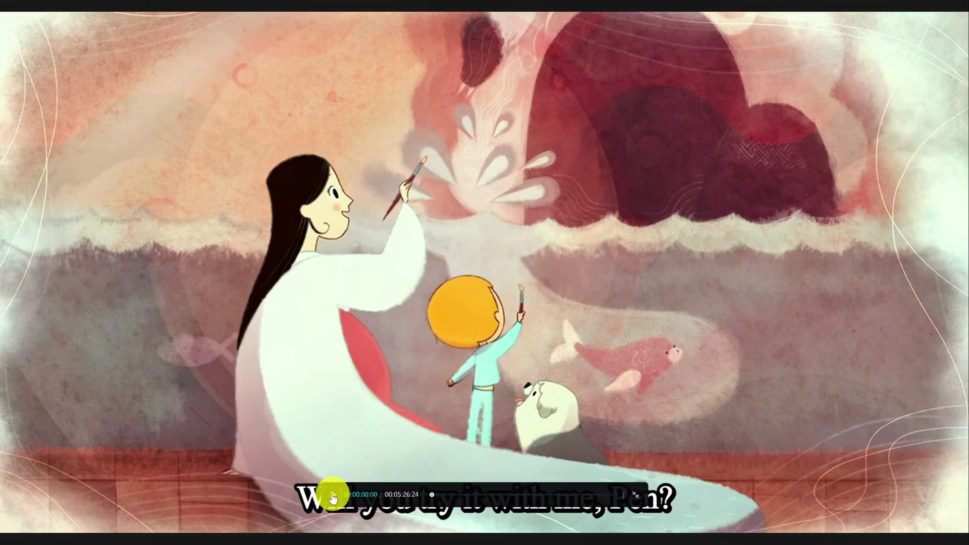
click(332, 498)
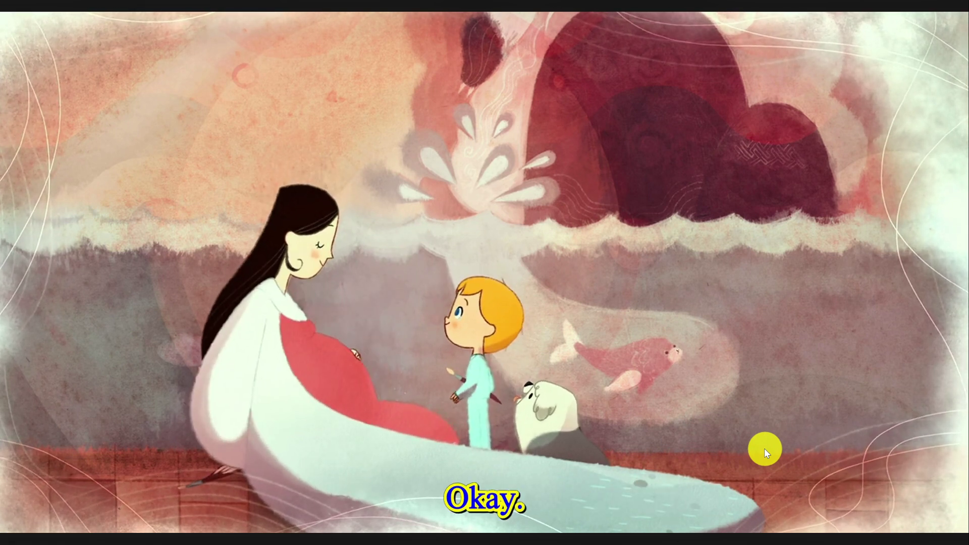
key(Escape)
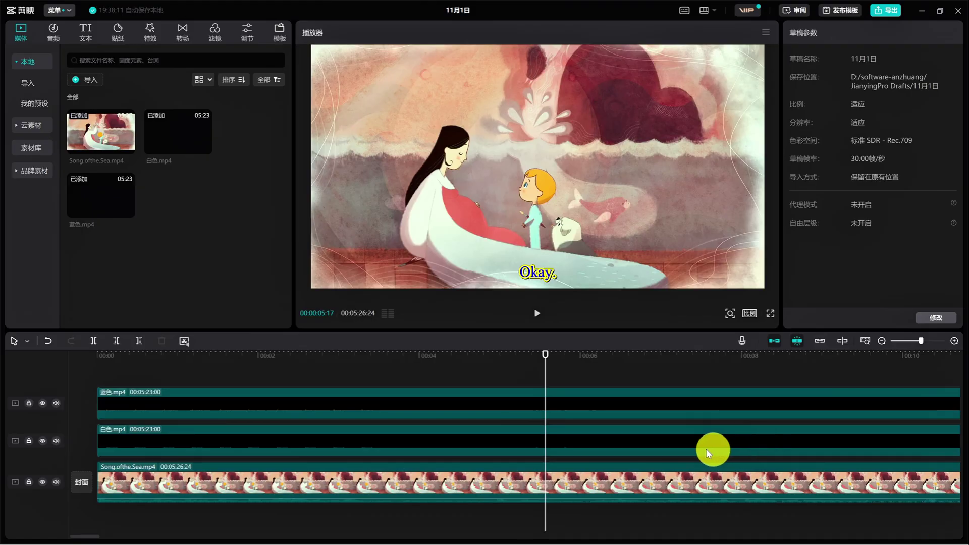
click(310, 376)
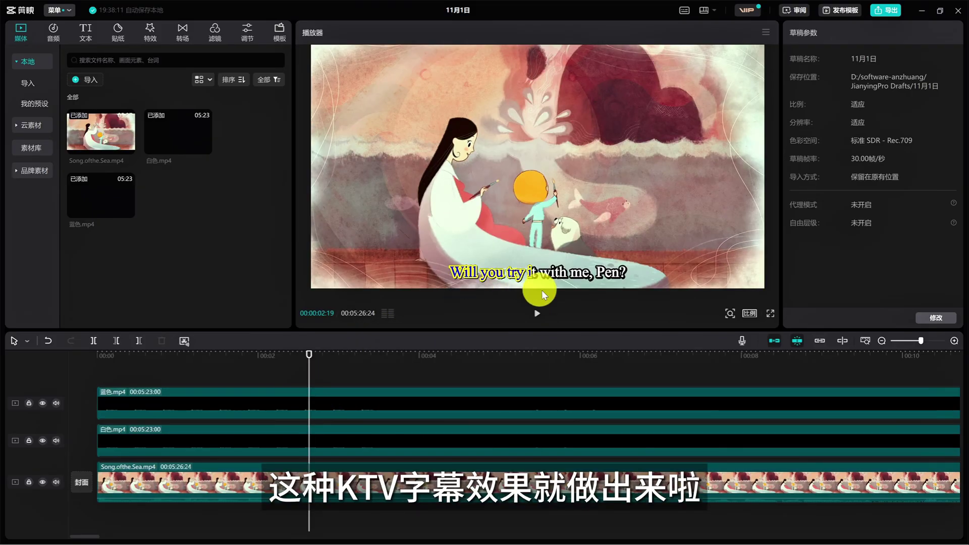